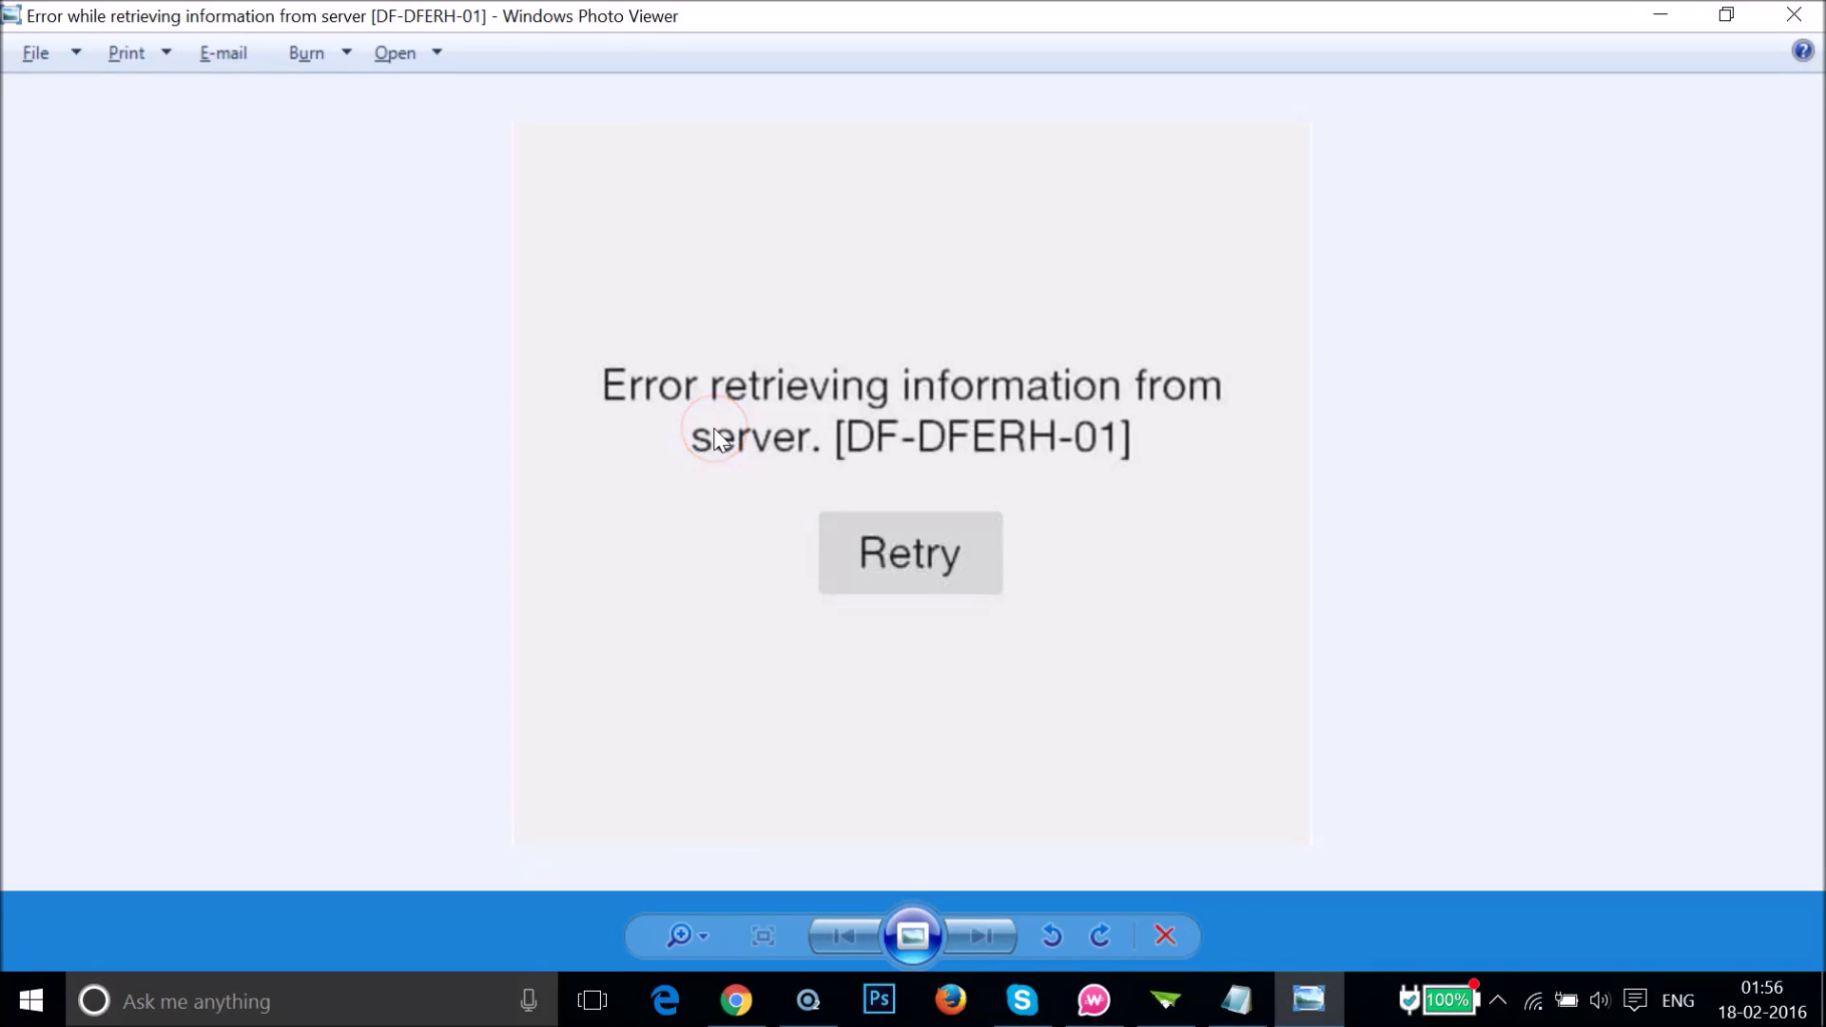
Step: Minimize the error screenshot so Notepad's DF-DFERH-01 fix steps and the mirrored phone show
{"action": "left_click_drag", "start_coordinate": [706, 427], "coordinate": [627, 412]}
{"action": "left_click", "coordinate": [1119, 382]}
{"action": "left_click", "coordinate": [974, 388]}
{"action": "left_click", "coordinate": [1654, 15]}
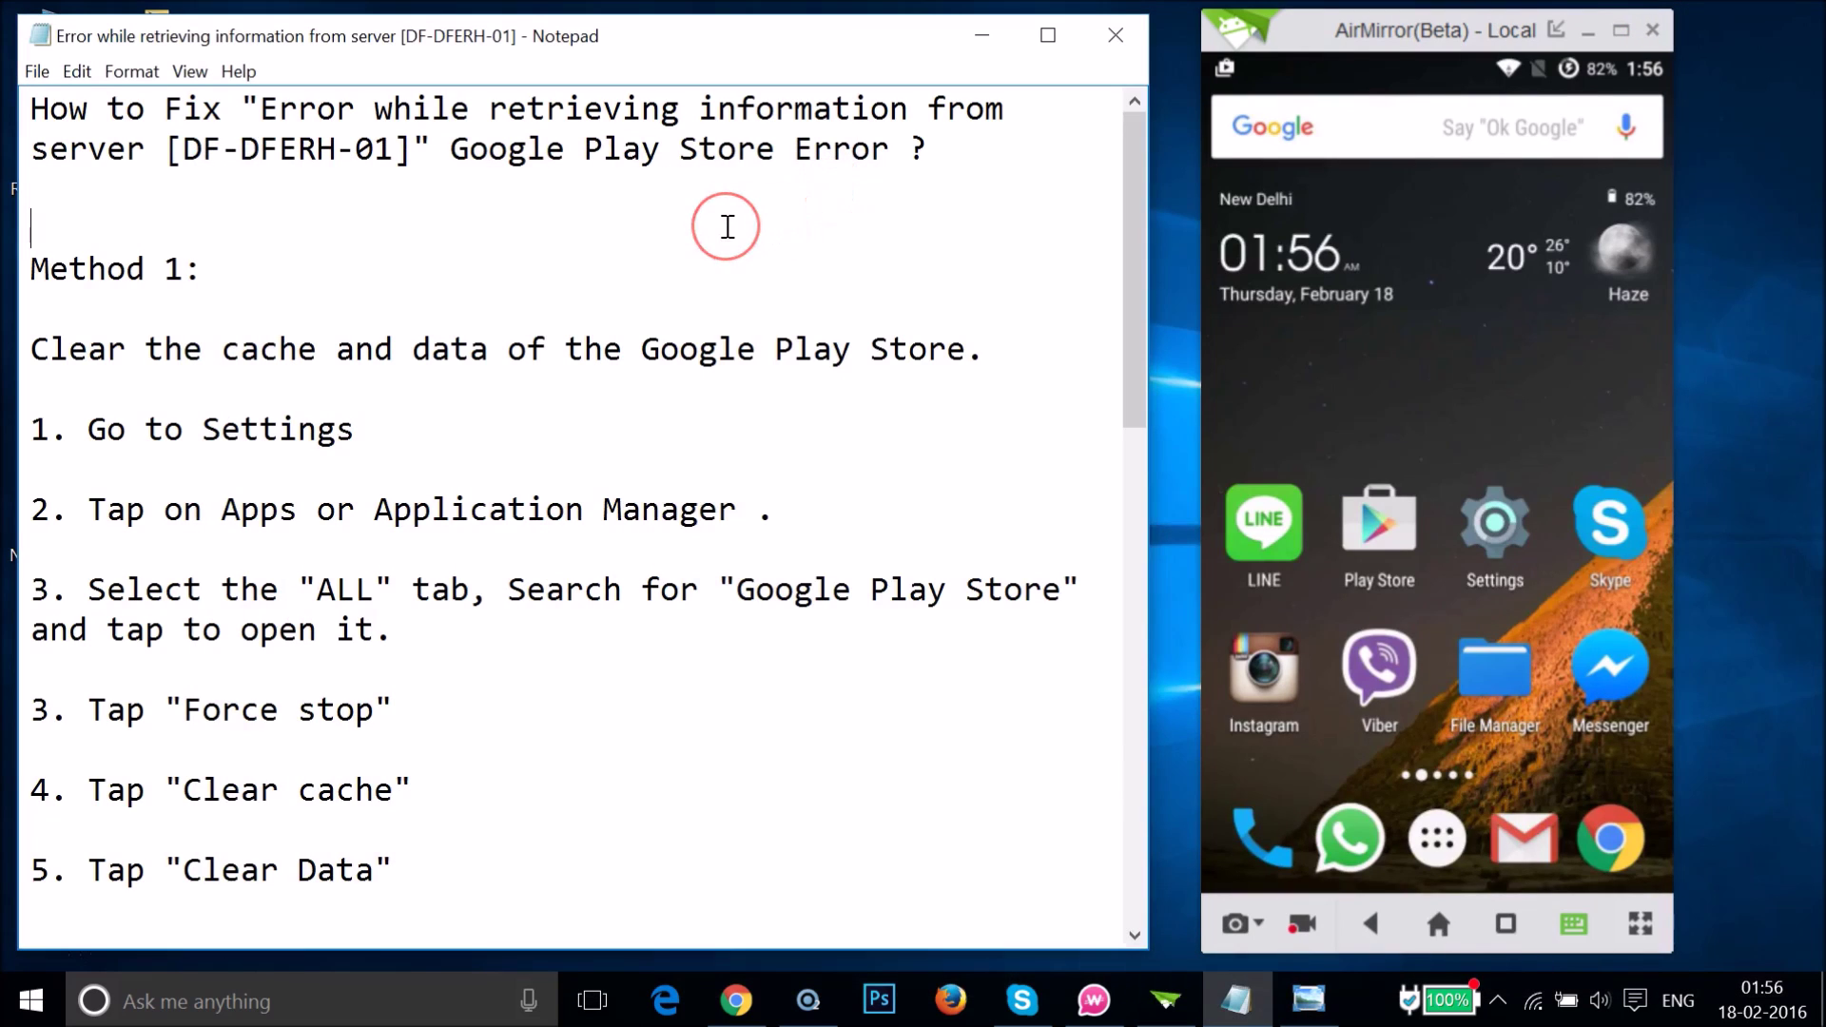
{"action": "left_click", "coordinate": [514, 238]}
{"action": "key", "text": "ctrl+End"}
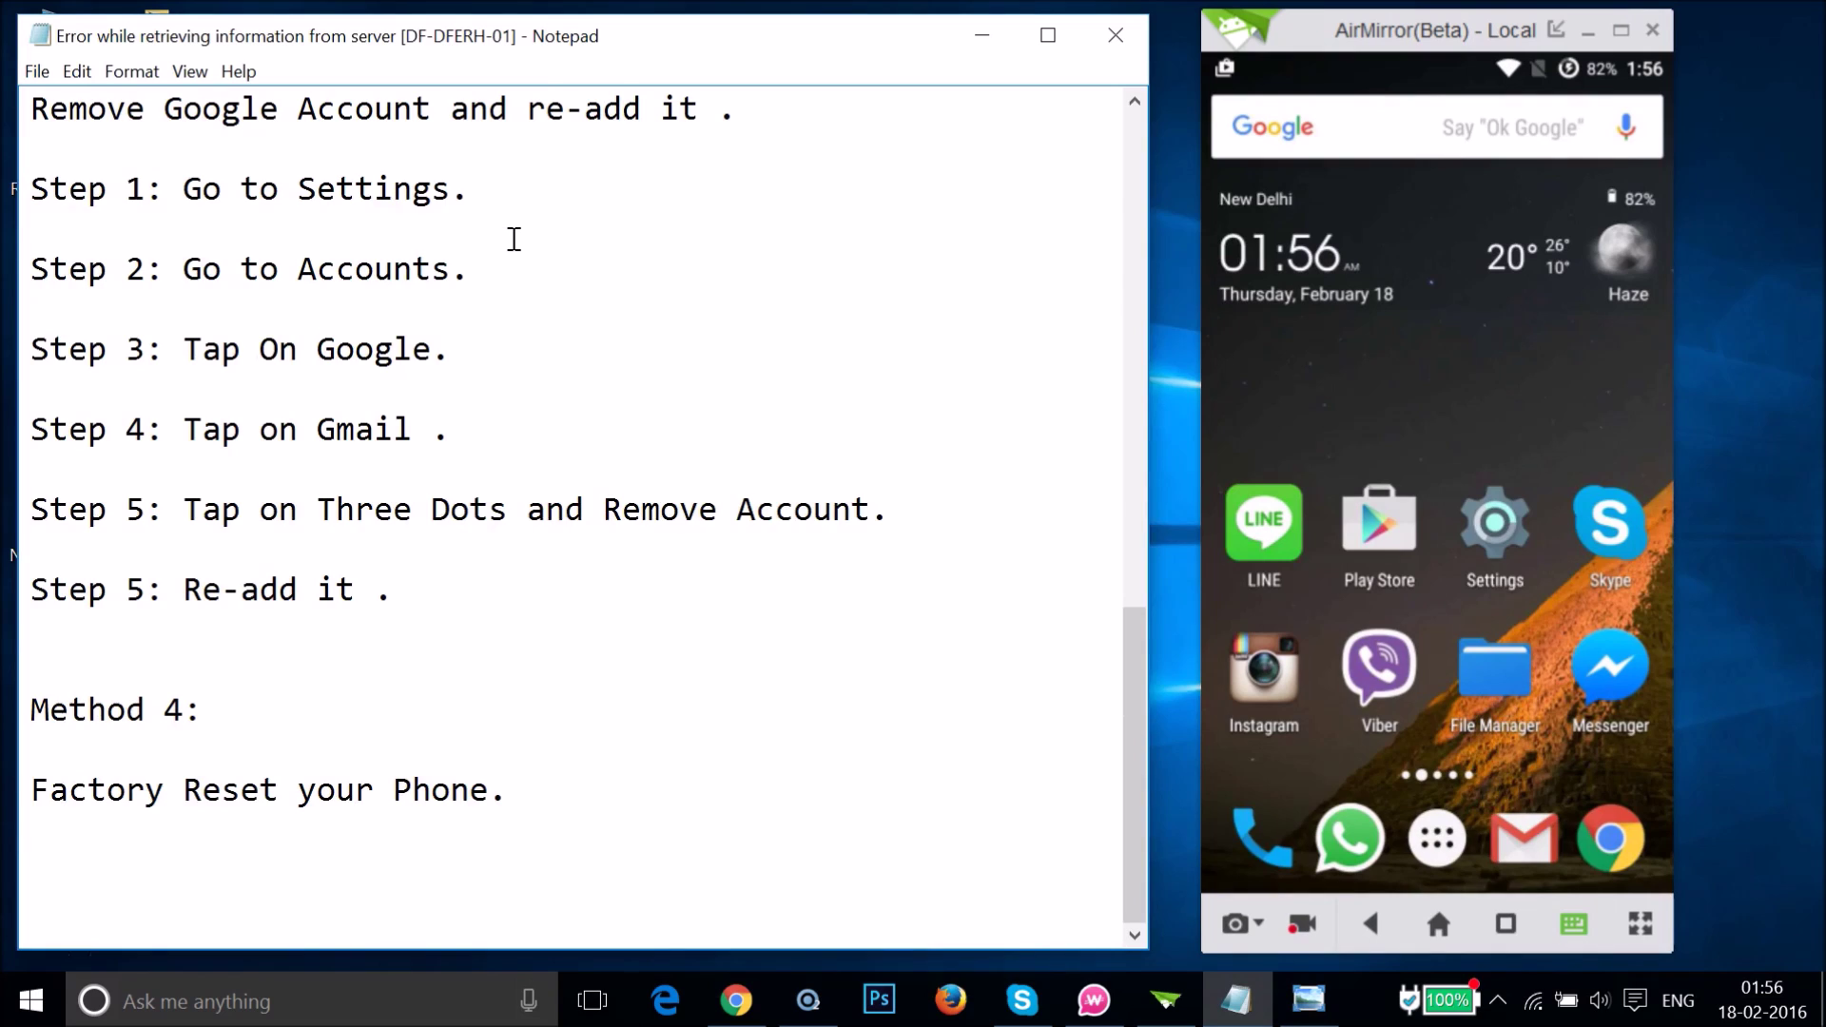
{"action": "scroll", "coordinate": [513, 239], "scroll_direction": "up", "scroll_amount": 15}
{"action": "left_click", "coordinate": [245, 252]}
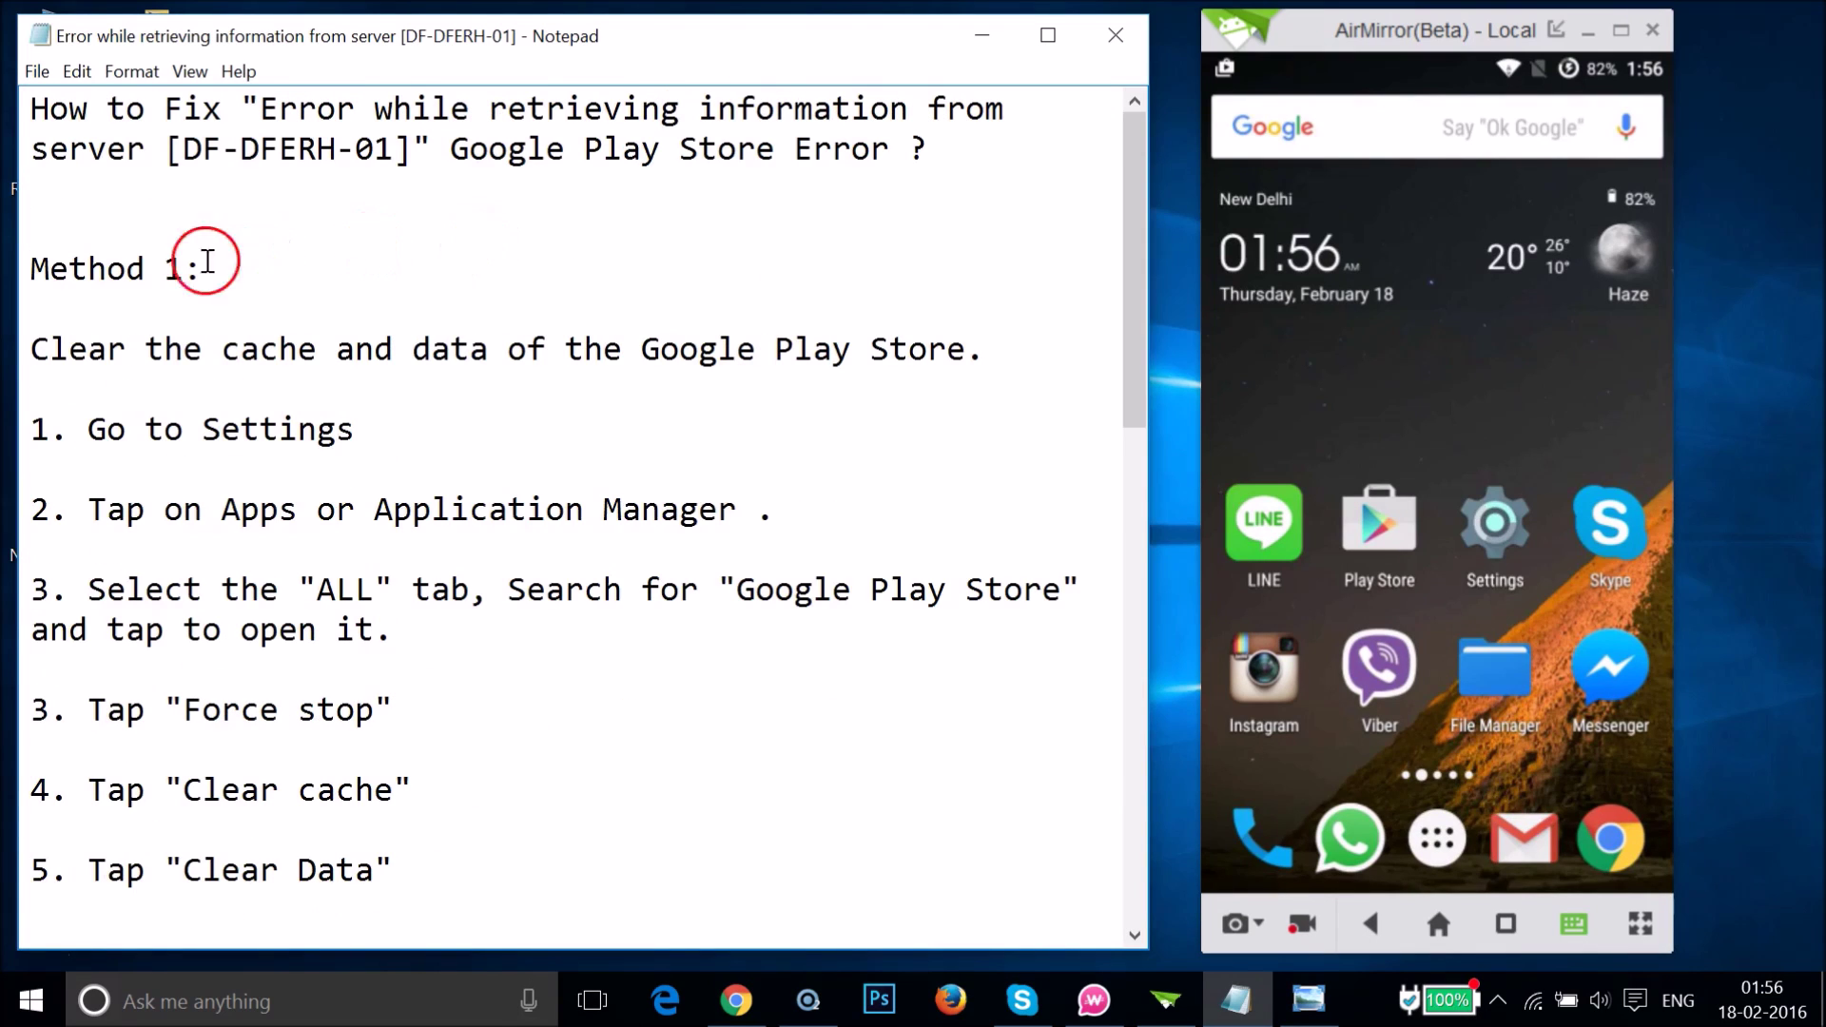
{"action": "left_click", "coordinate": [207, 271]}
Step: Open Apps in the phone's Settings and switch to the ALL apps tab
{"action": "left_click", "coordinate": [1504, 530]}
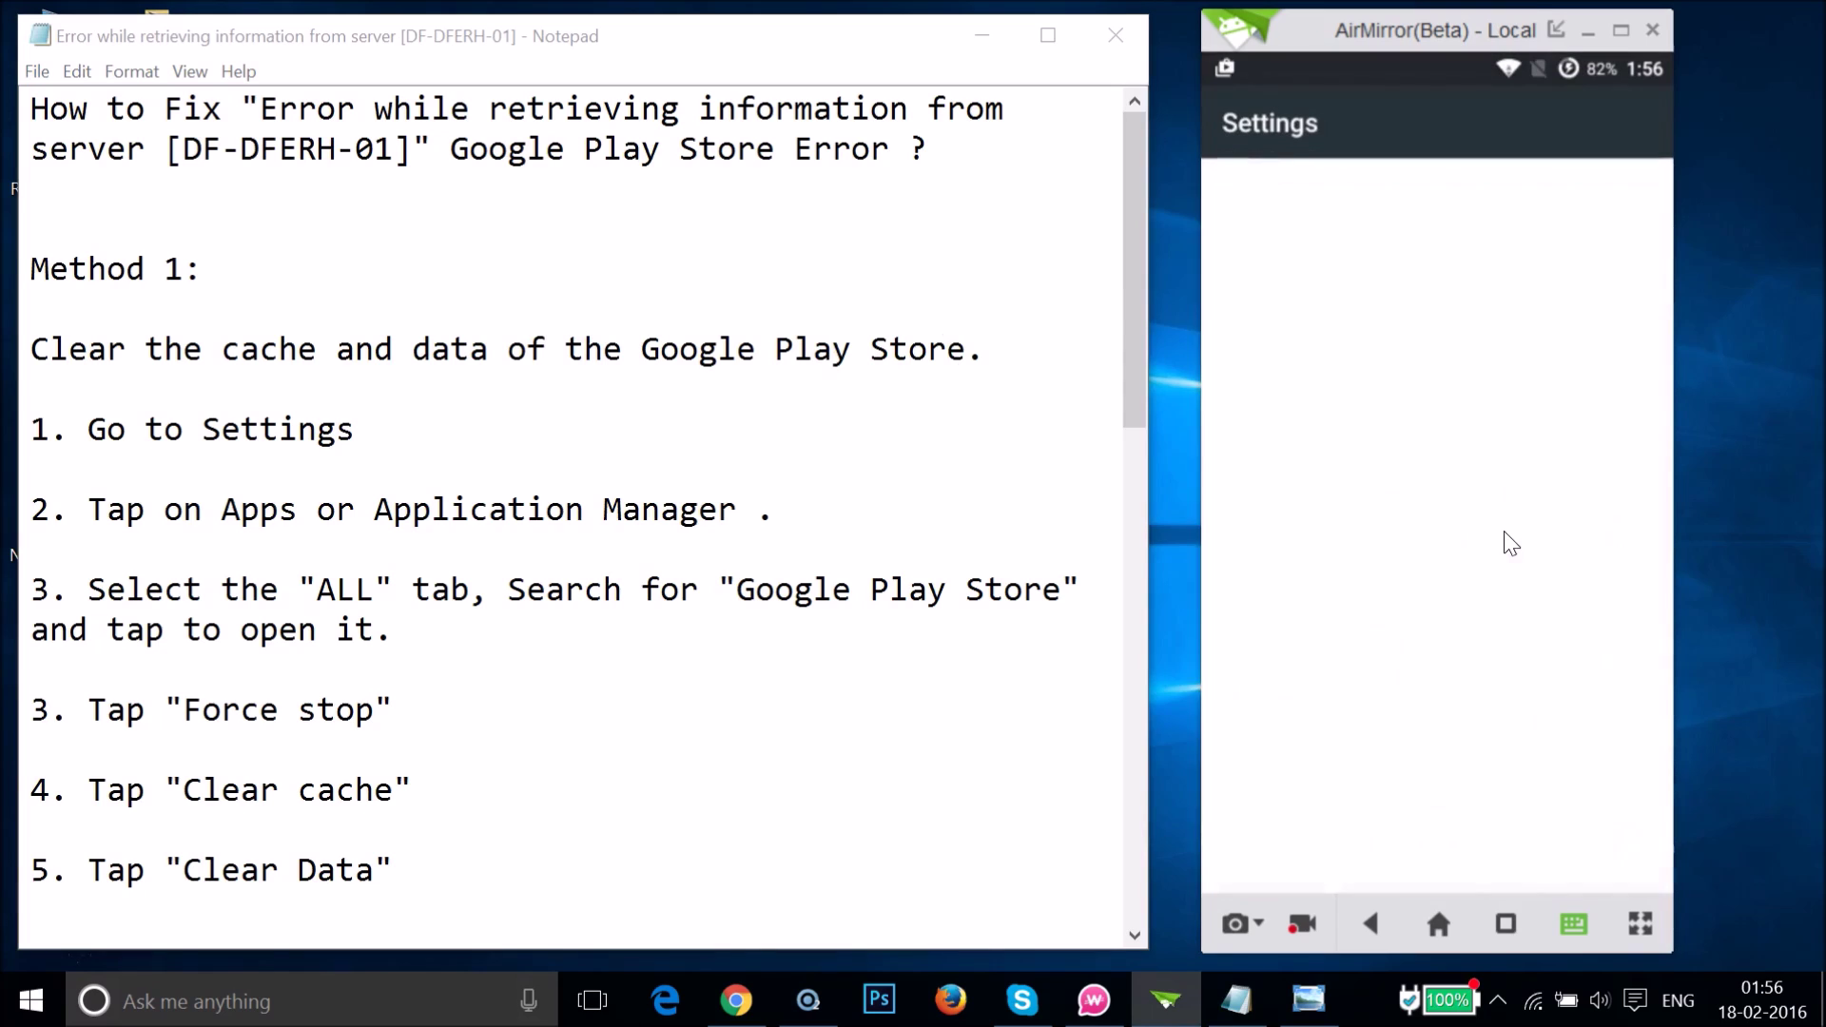
{"action": "scroll", "coordinate": [1511, 543], "scroll_direction": "down", "scroll_amount": 10}
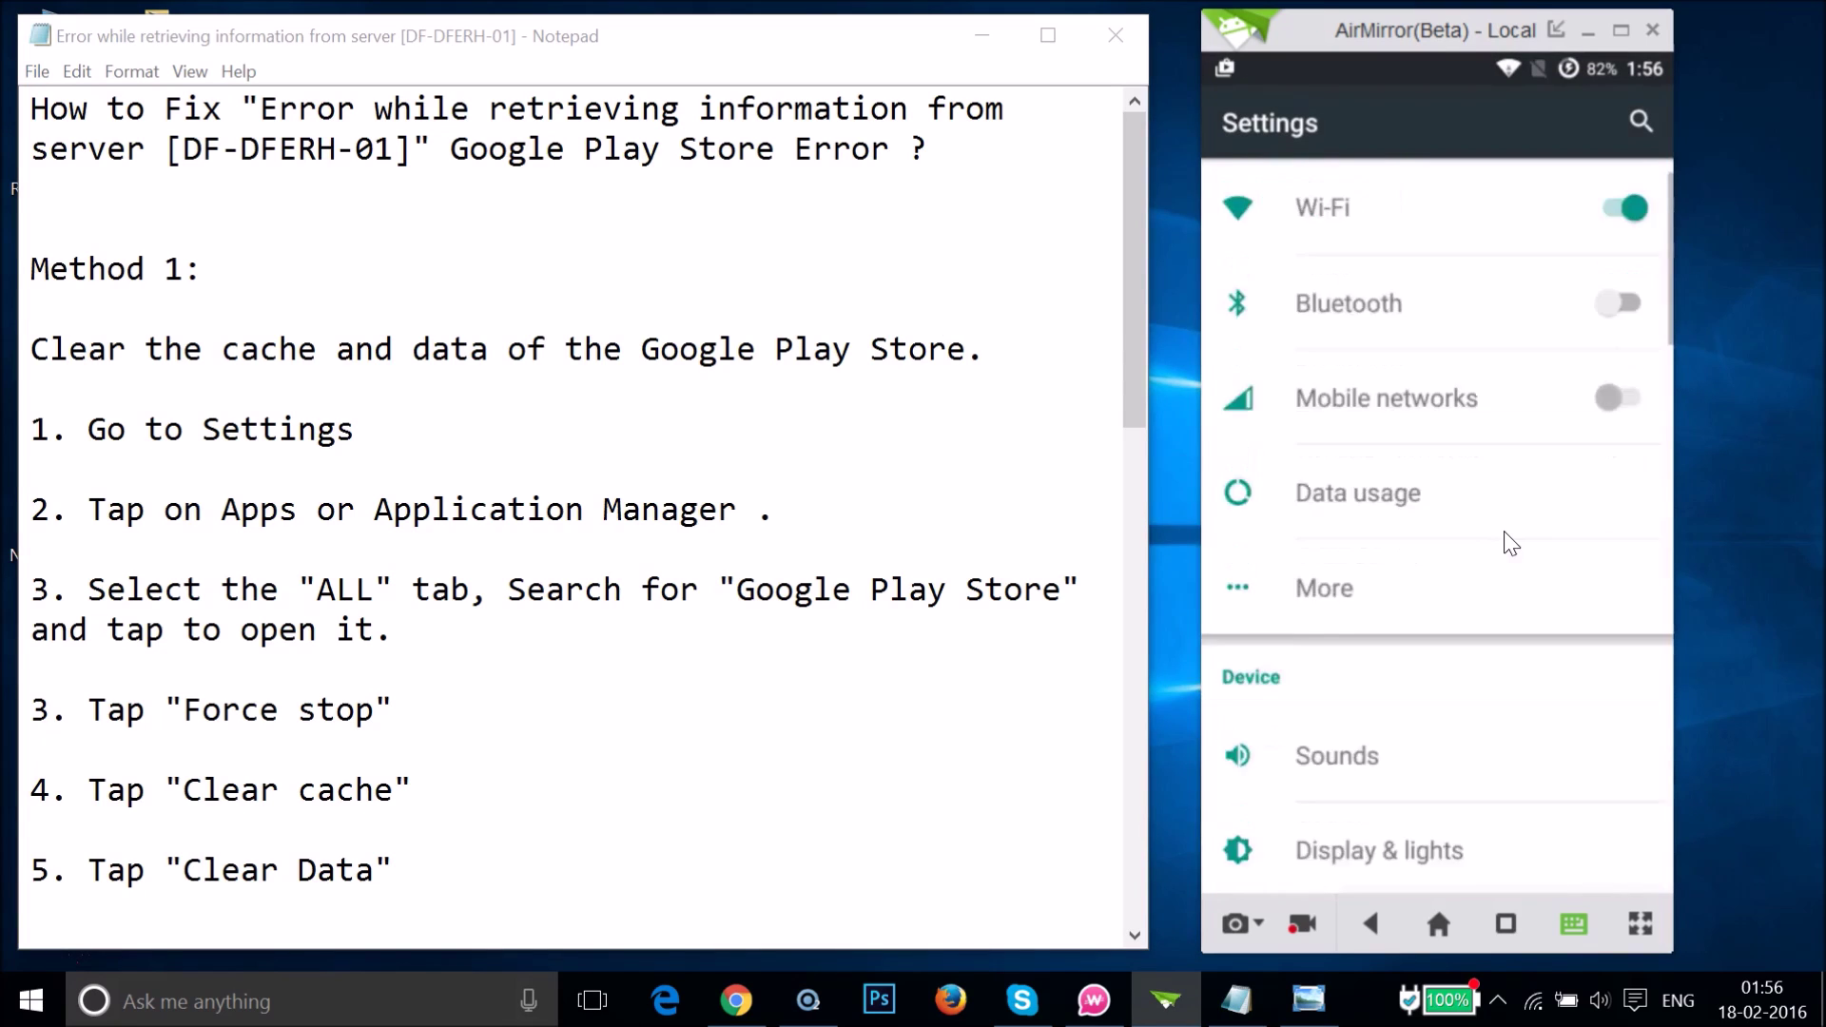
{"action": "scroll", "coordinate": [1510, 543], "scroll_direction": "down", "scroll_amount": 7}
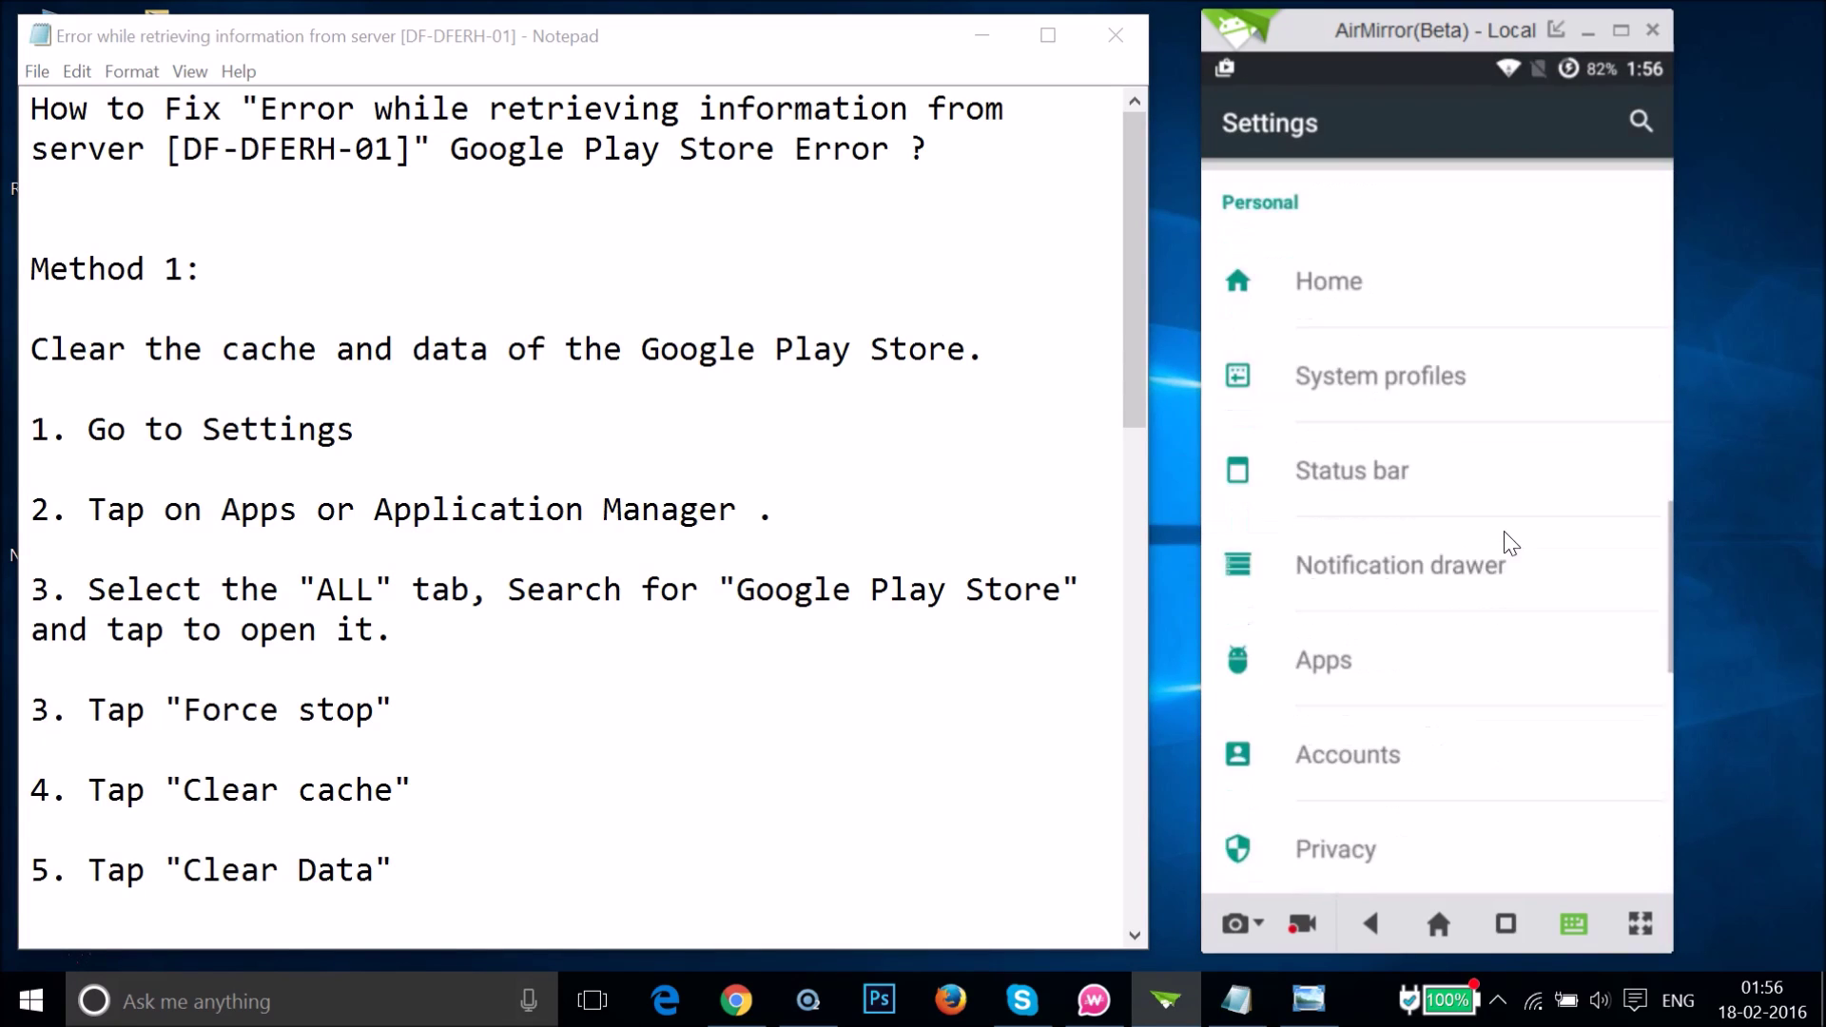
{"action": "left_click", "coordinate": [1391, 440]}
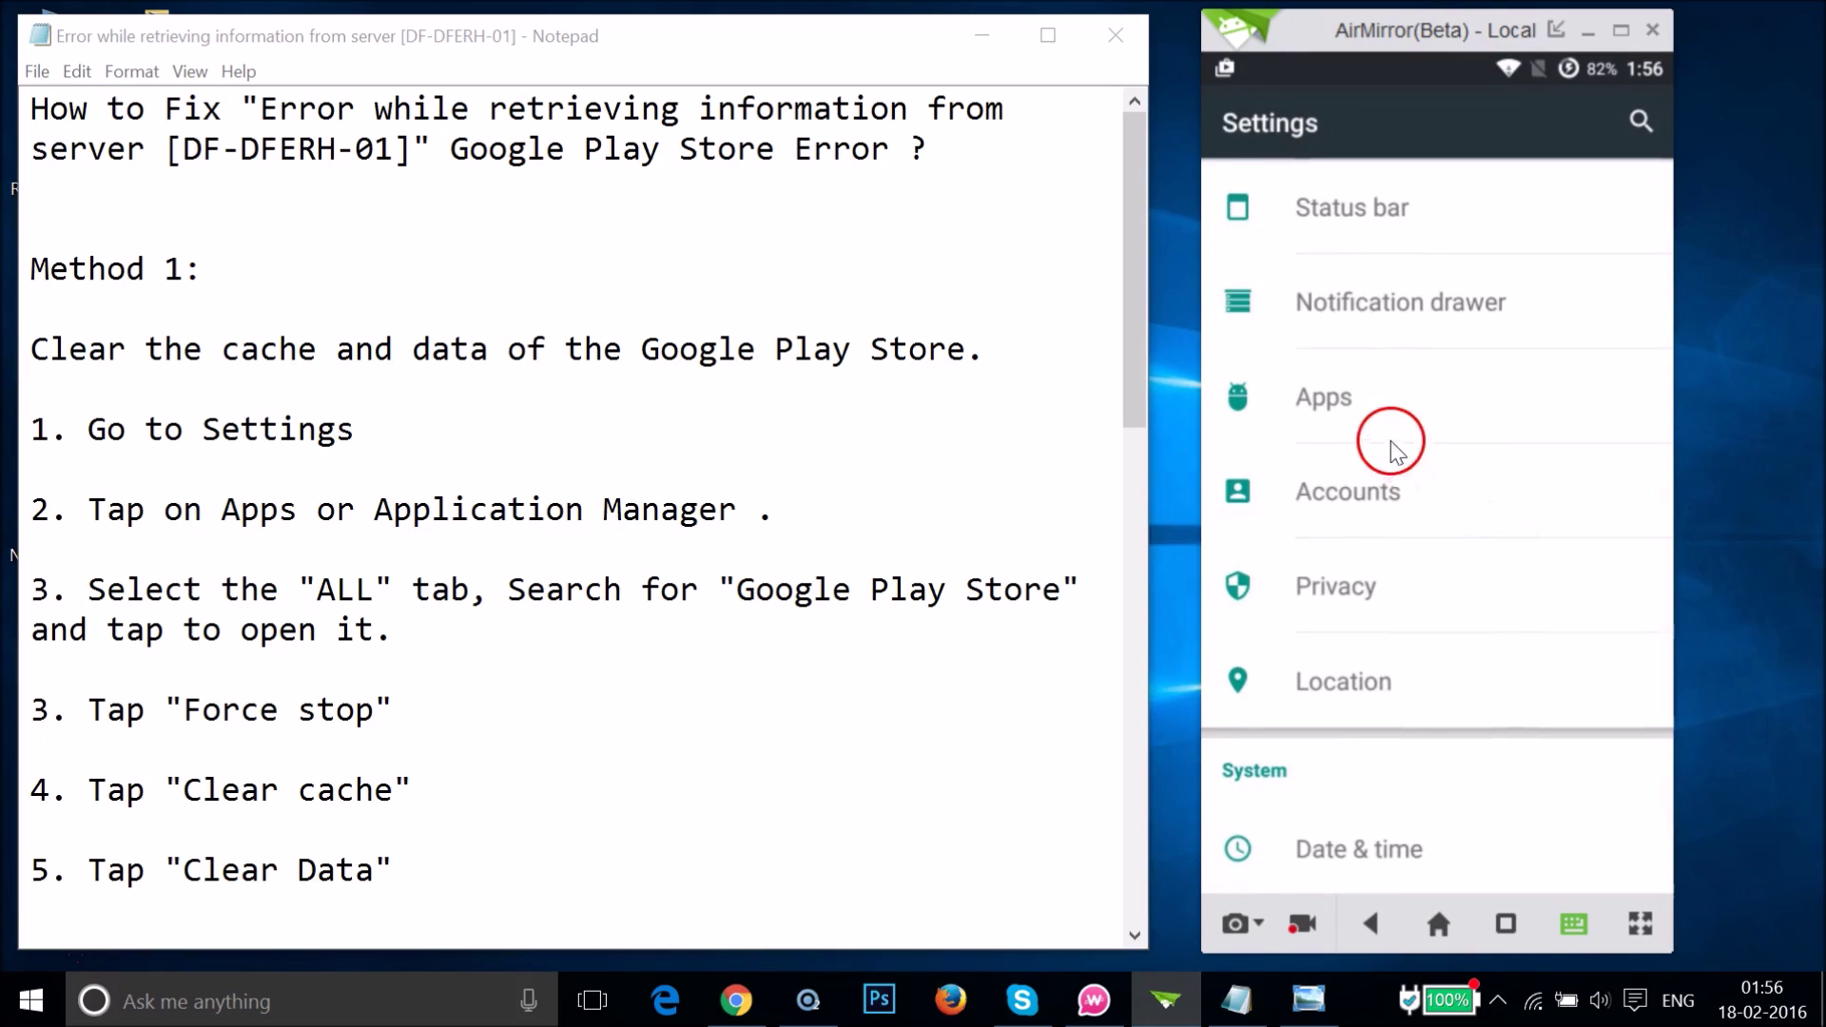
{"action": "left_click", "coordinate": [1675, 277]}
{"action": "left_click", "coordinate": [1621, 182]}
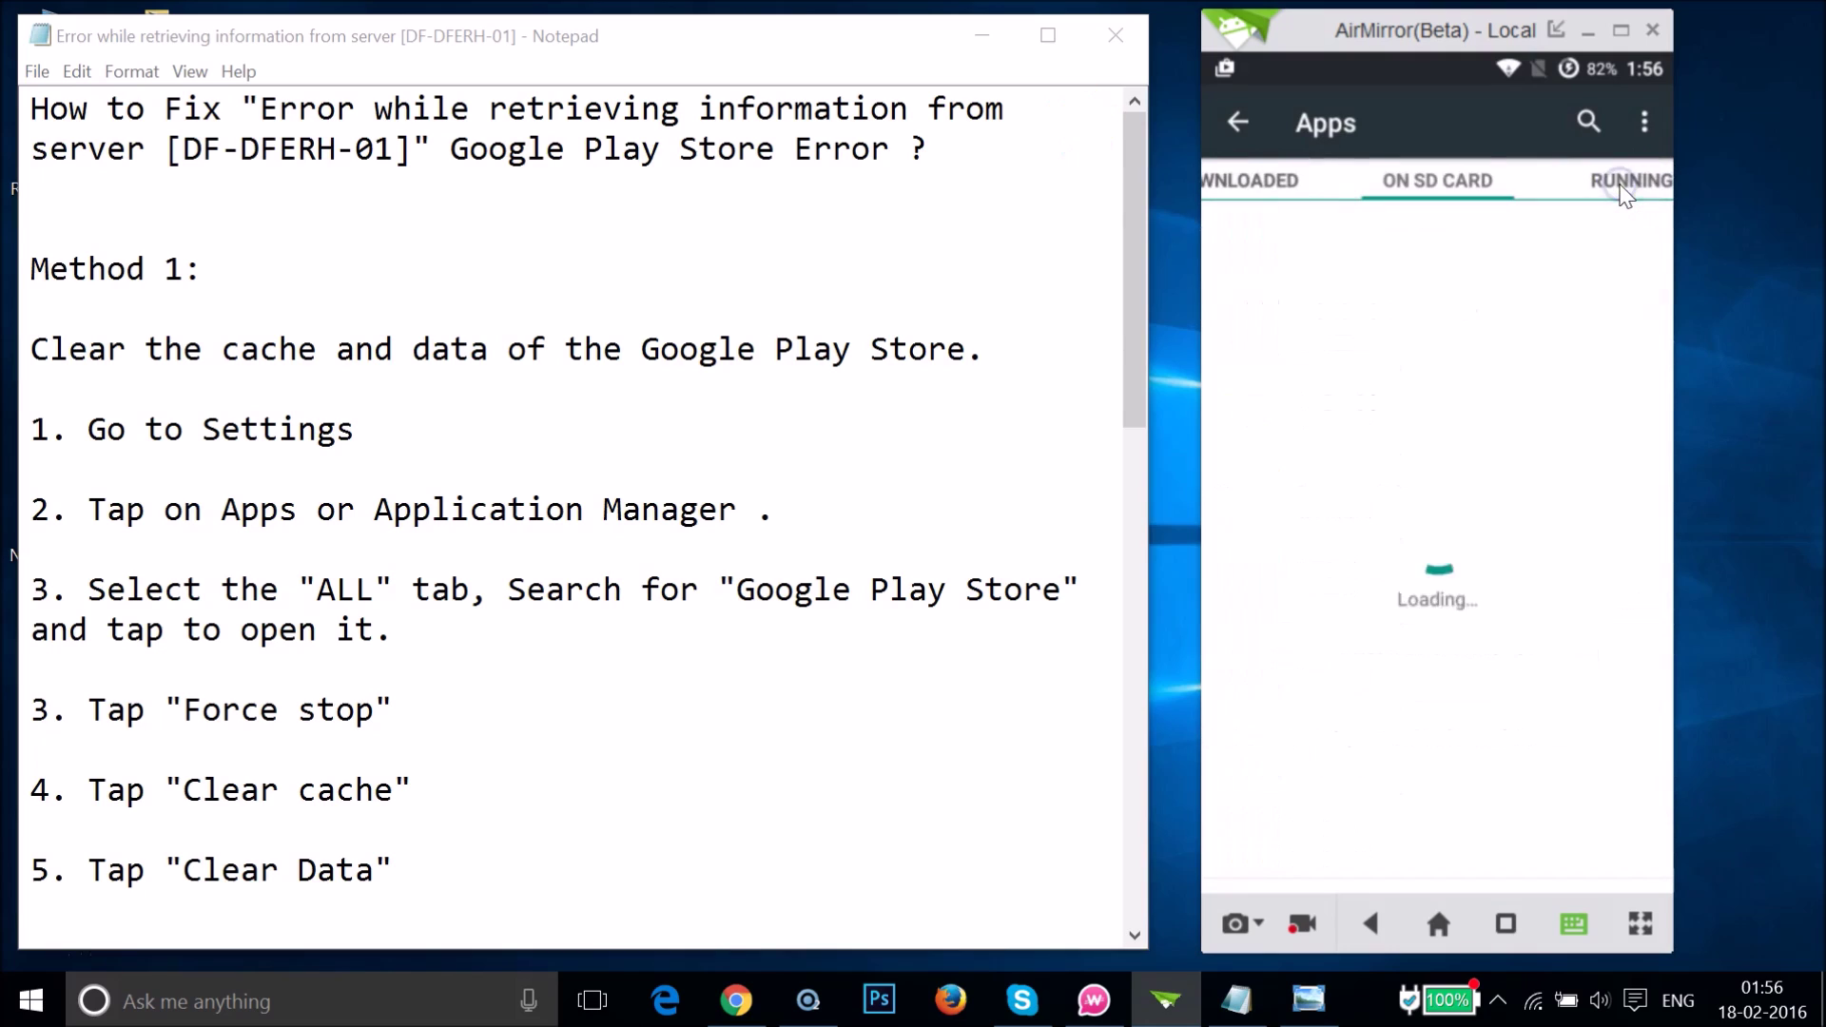
{"action": "left_click", "coordinate": [1652, 184]}
{"action": "left_click", "coordinate": [1652, 190]}
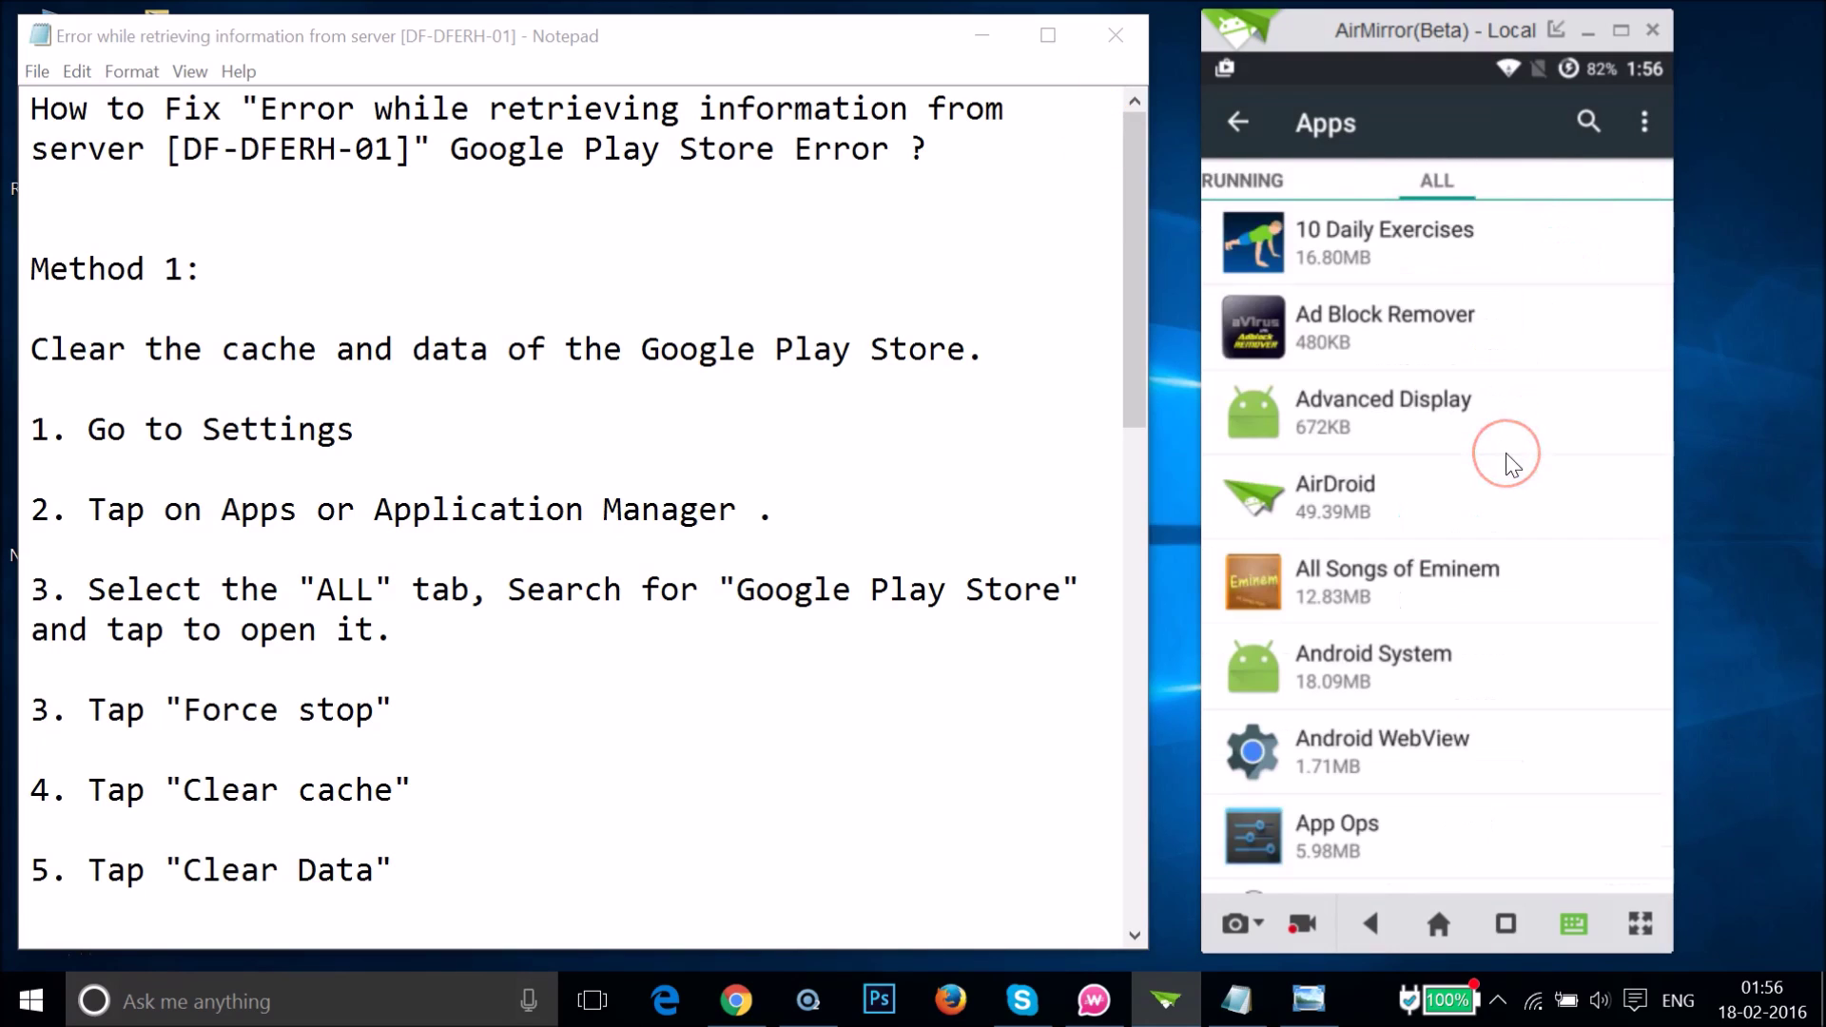
Step: Scroll the ALL apps list down until Google Play Store is visible
{"action": "scroll", "coordinate": [1506, 455], "scroll_direction": "down", "scroll_amount": 10}
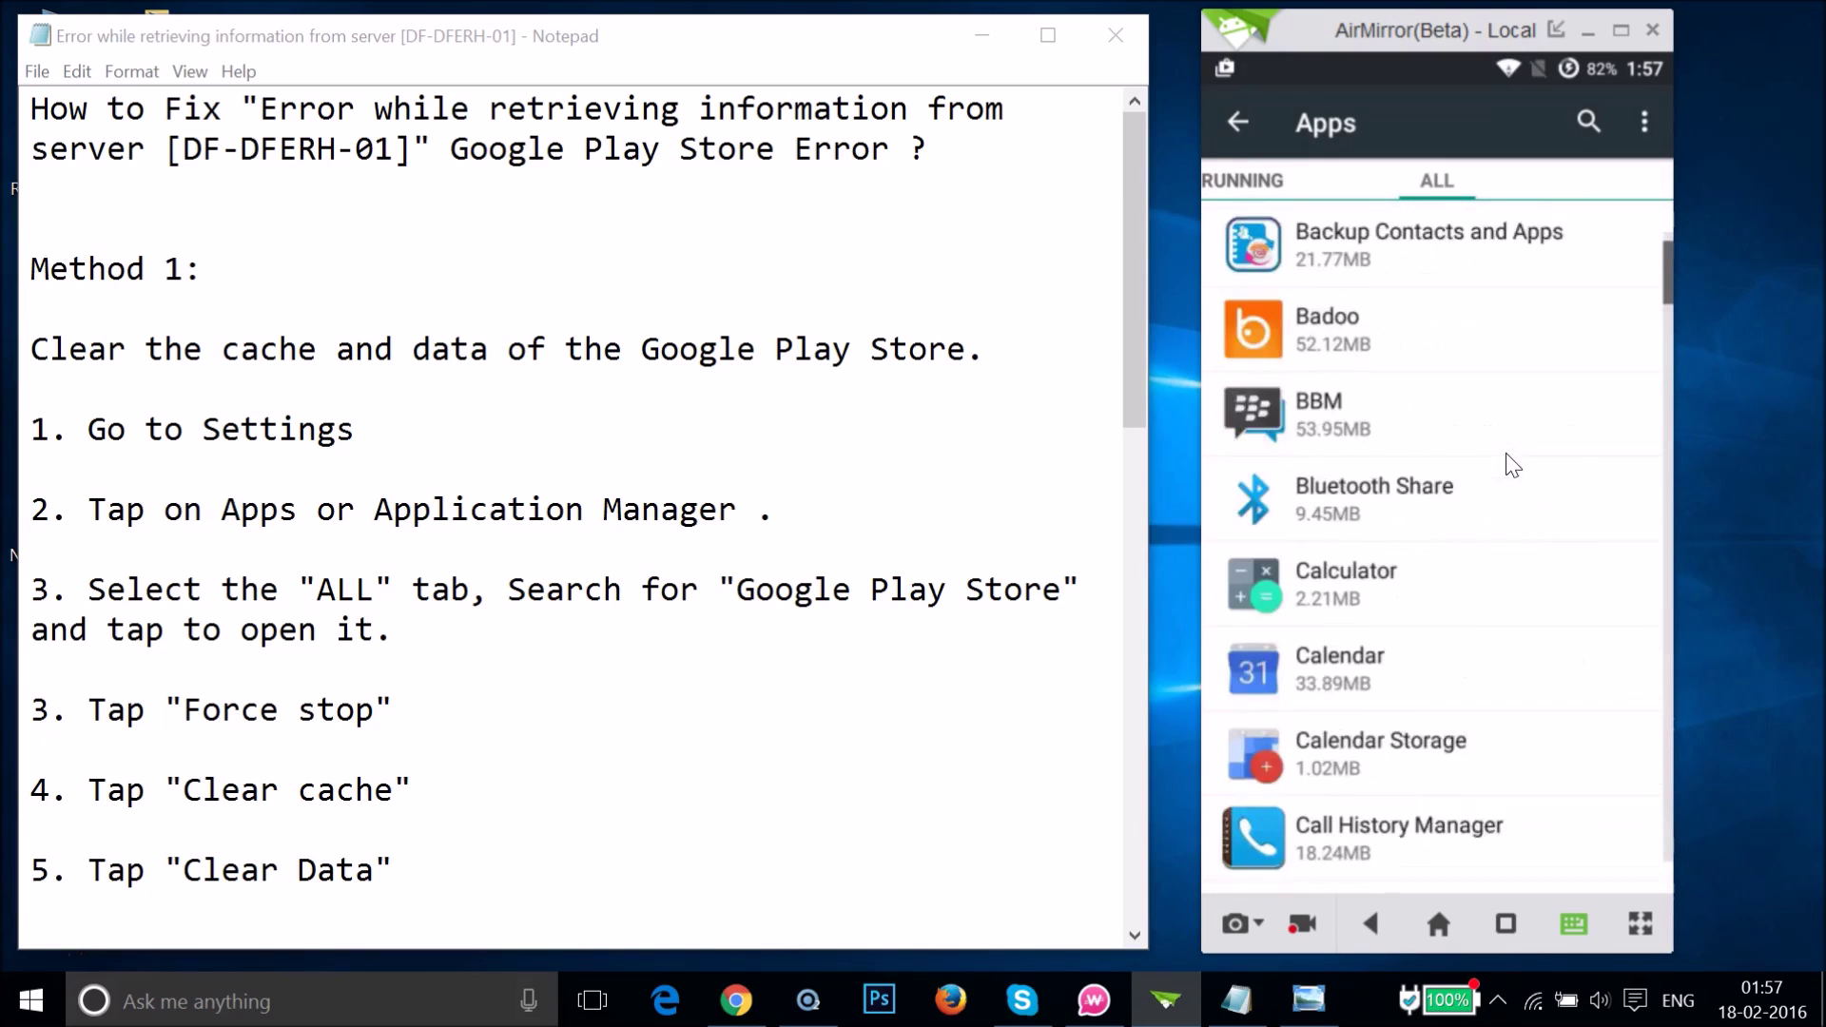
{"action": "scroll", "coordinate": [1504, 453], "scroll_direction": "down", "scroll_amount": 5}
{"action": "scroll", "coordinate": [1504, 453], "scroll_direction": "down", "scroll_amount": 8}
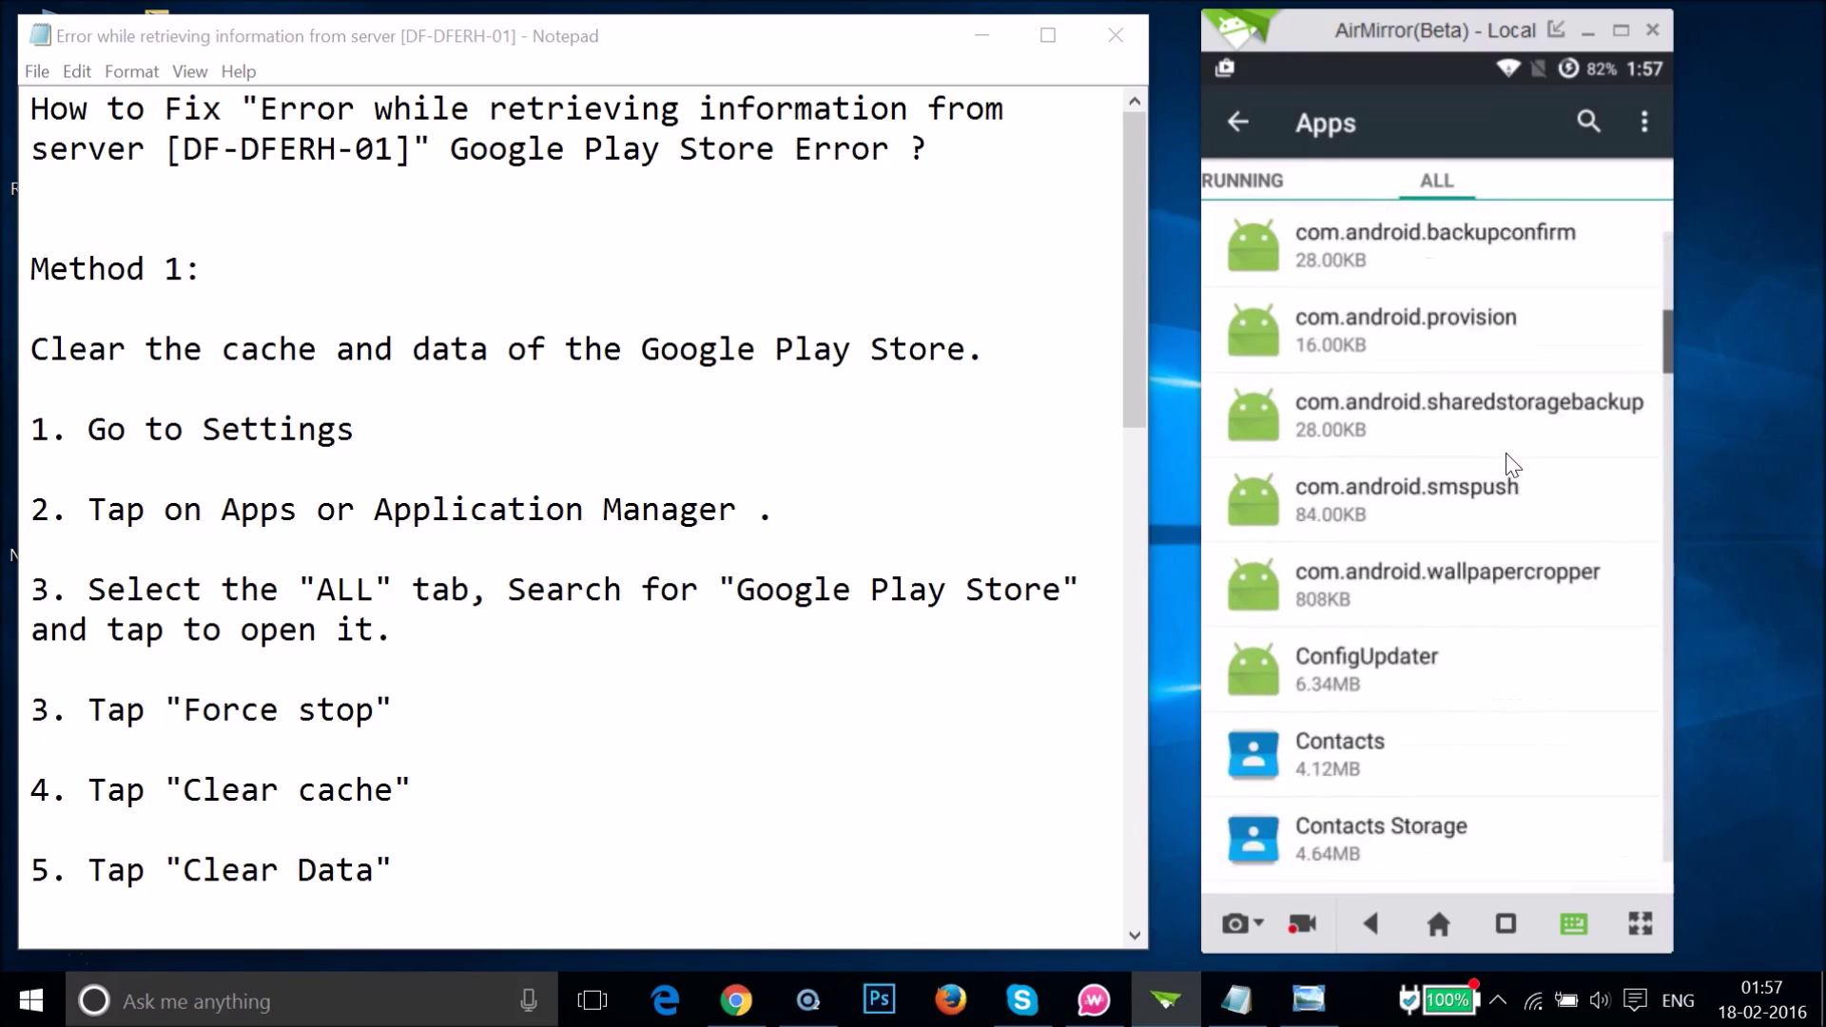
{"action": "scroll", "coordinate": [1504, 453], "scroll_direction": "down", "scroll_amount": 12}
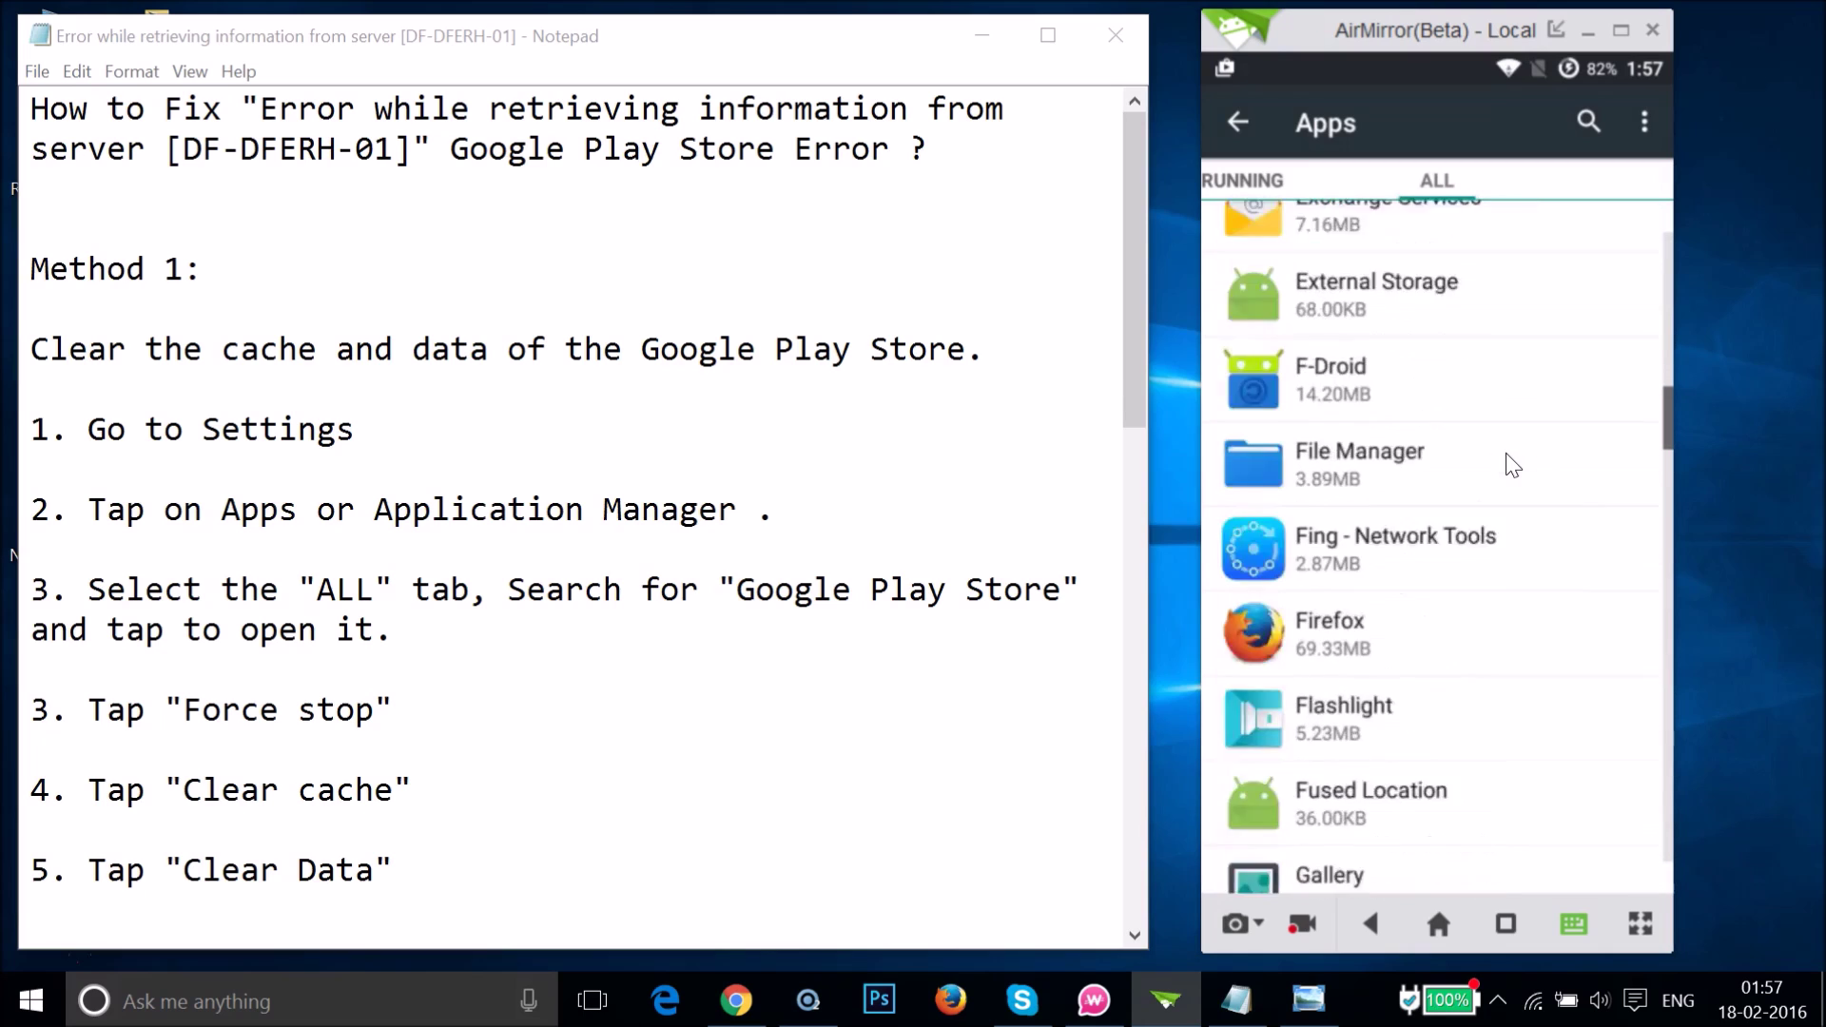
{"action": "scroll", "coordinate": [1504, 453], "scroll_direction": "down", "scroll_amount": 12}
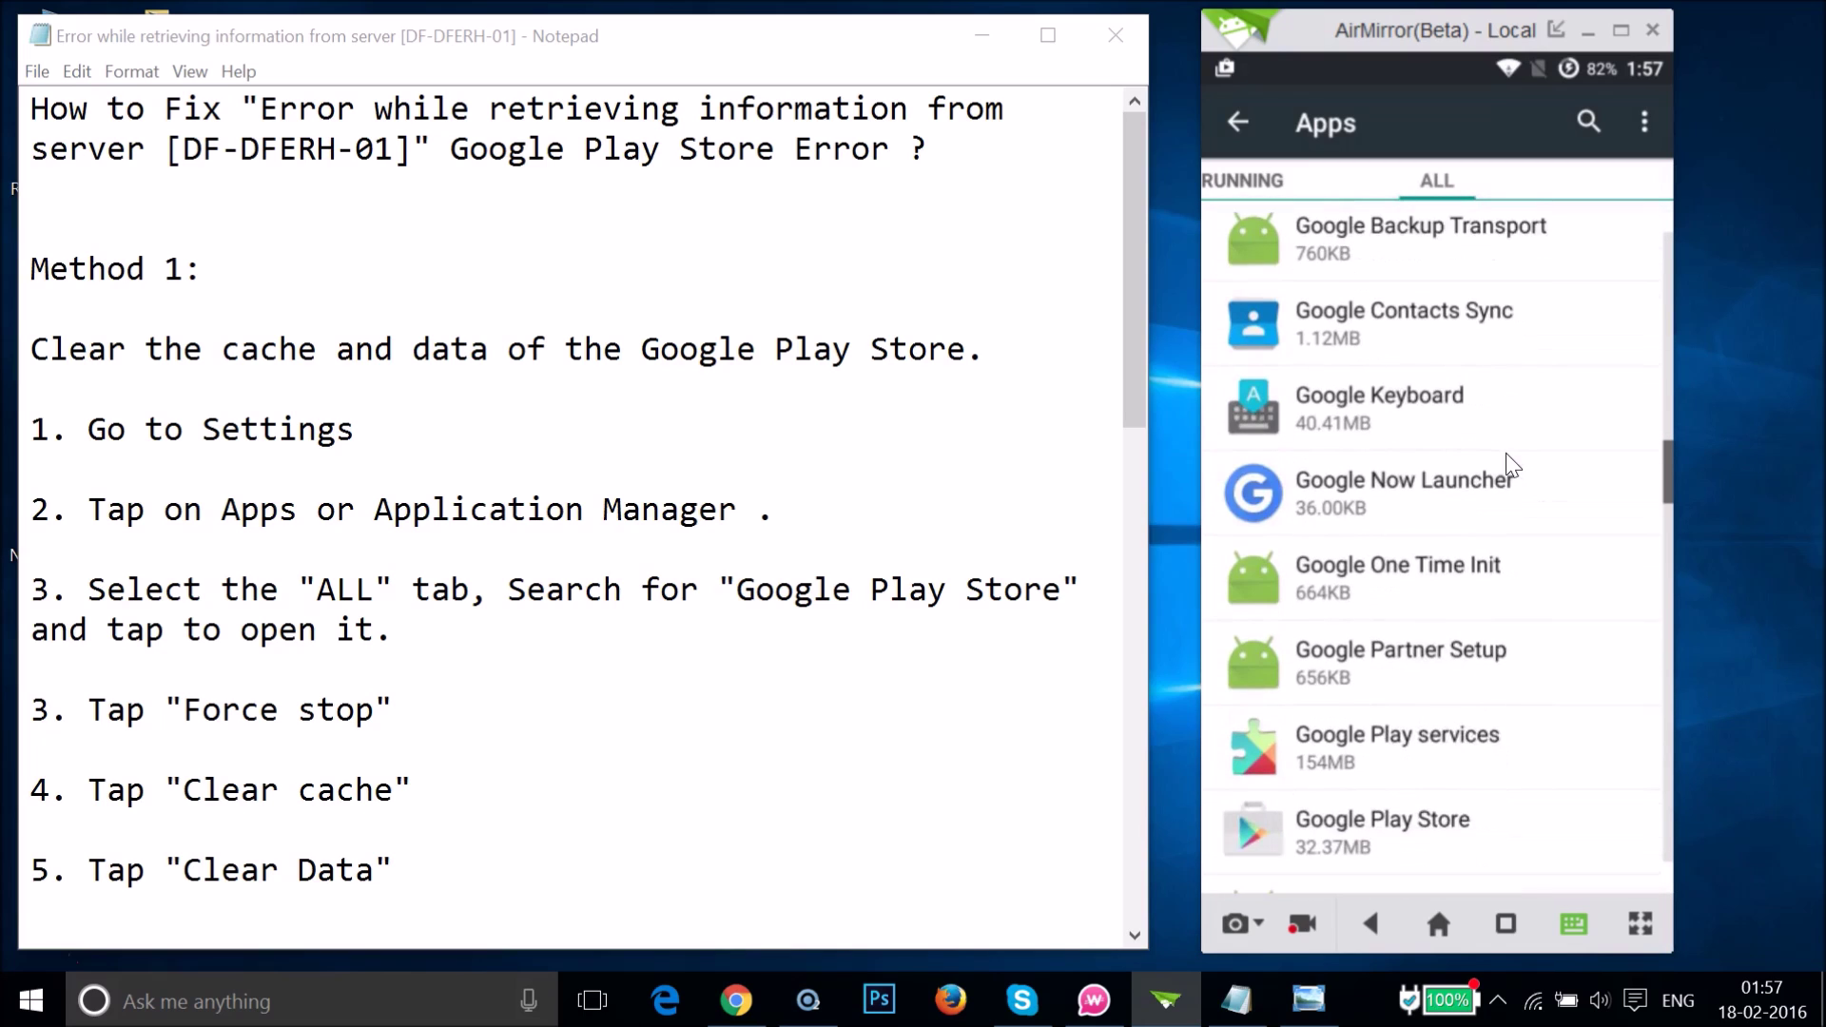
{"action": "scroll", "coordinate": [1506, 454], "scroll_direction": "down", "scroll_amount": 2}
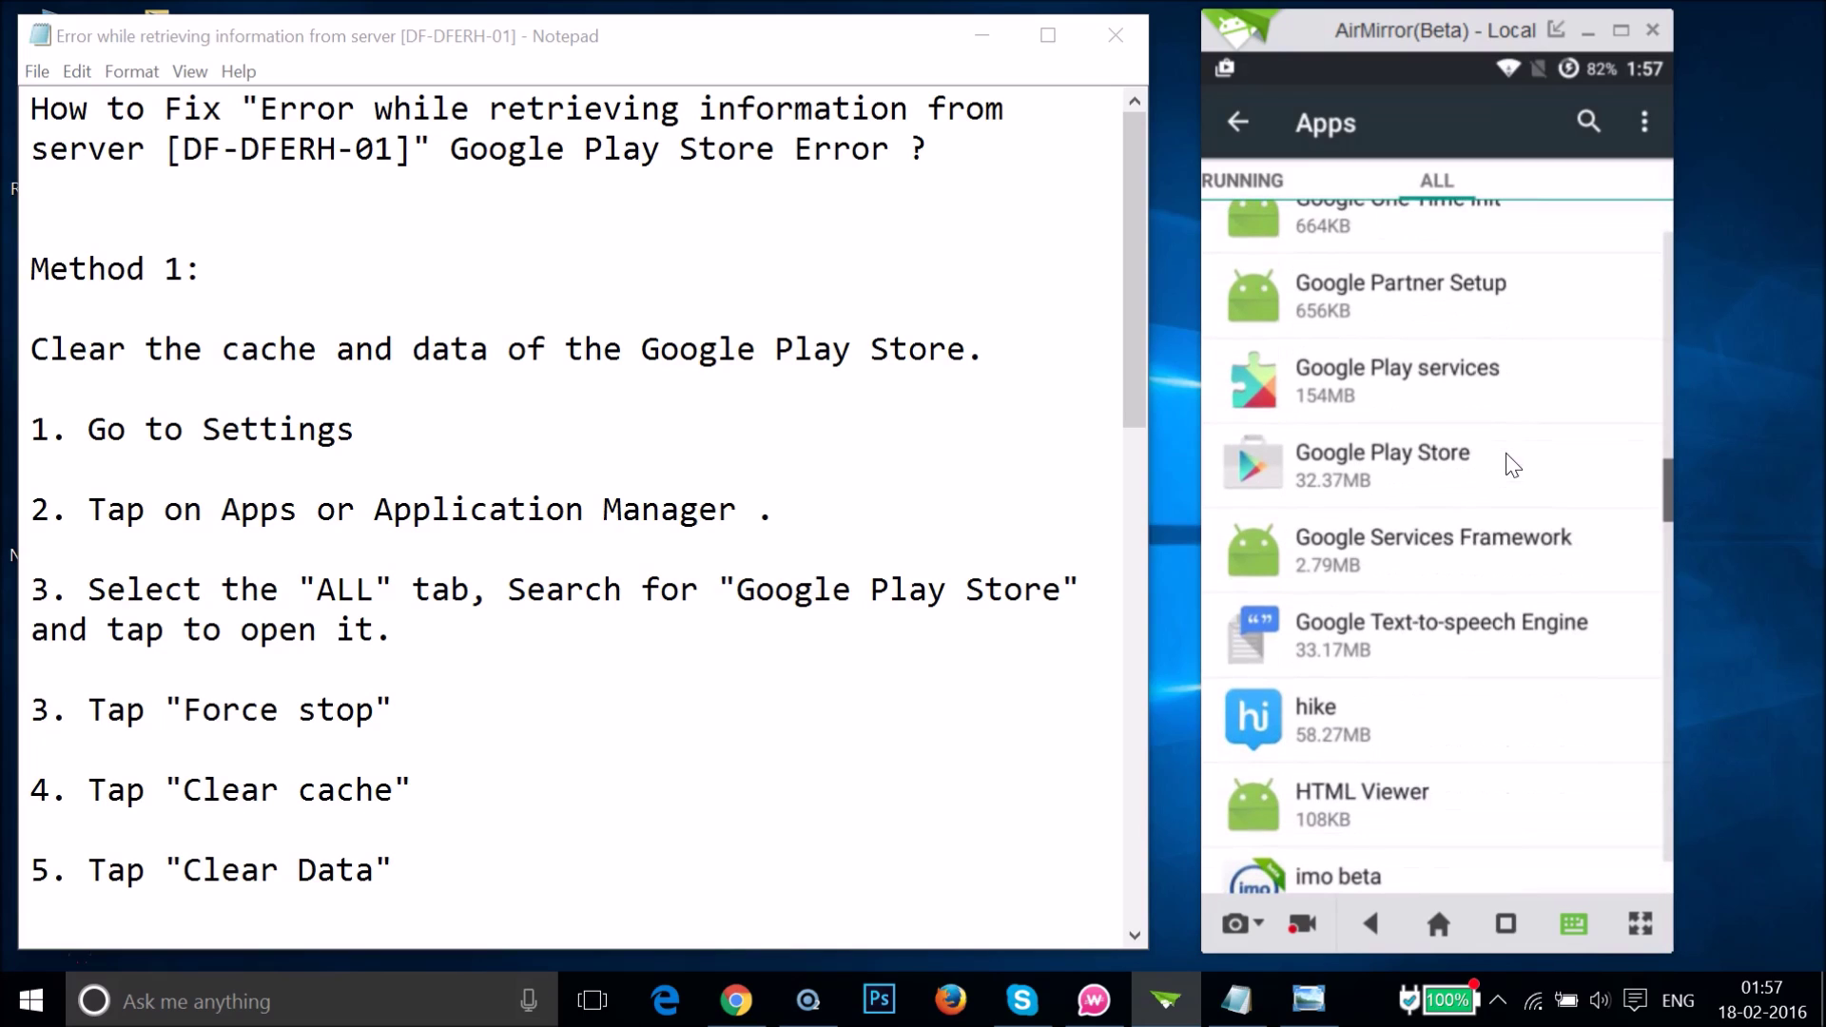
Step: Clear Google Play Store's data to 0.00B, confirm with OK, then back out of Settings
{"action": "left_click", "coordinate": [1409, 462]}
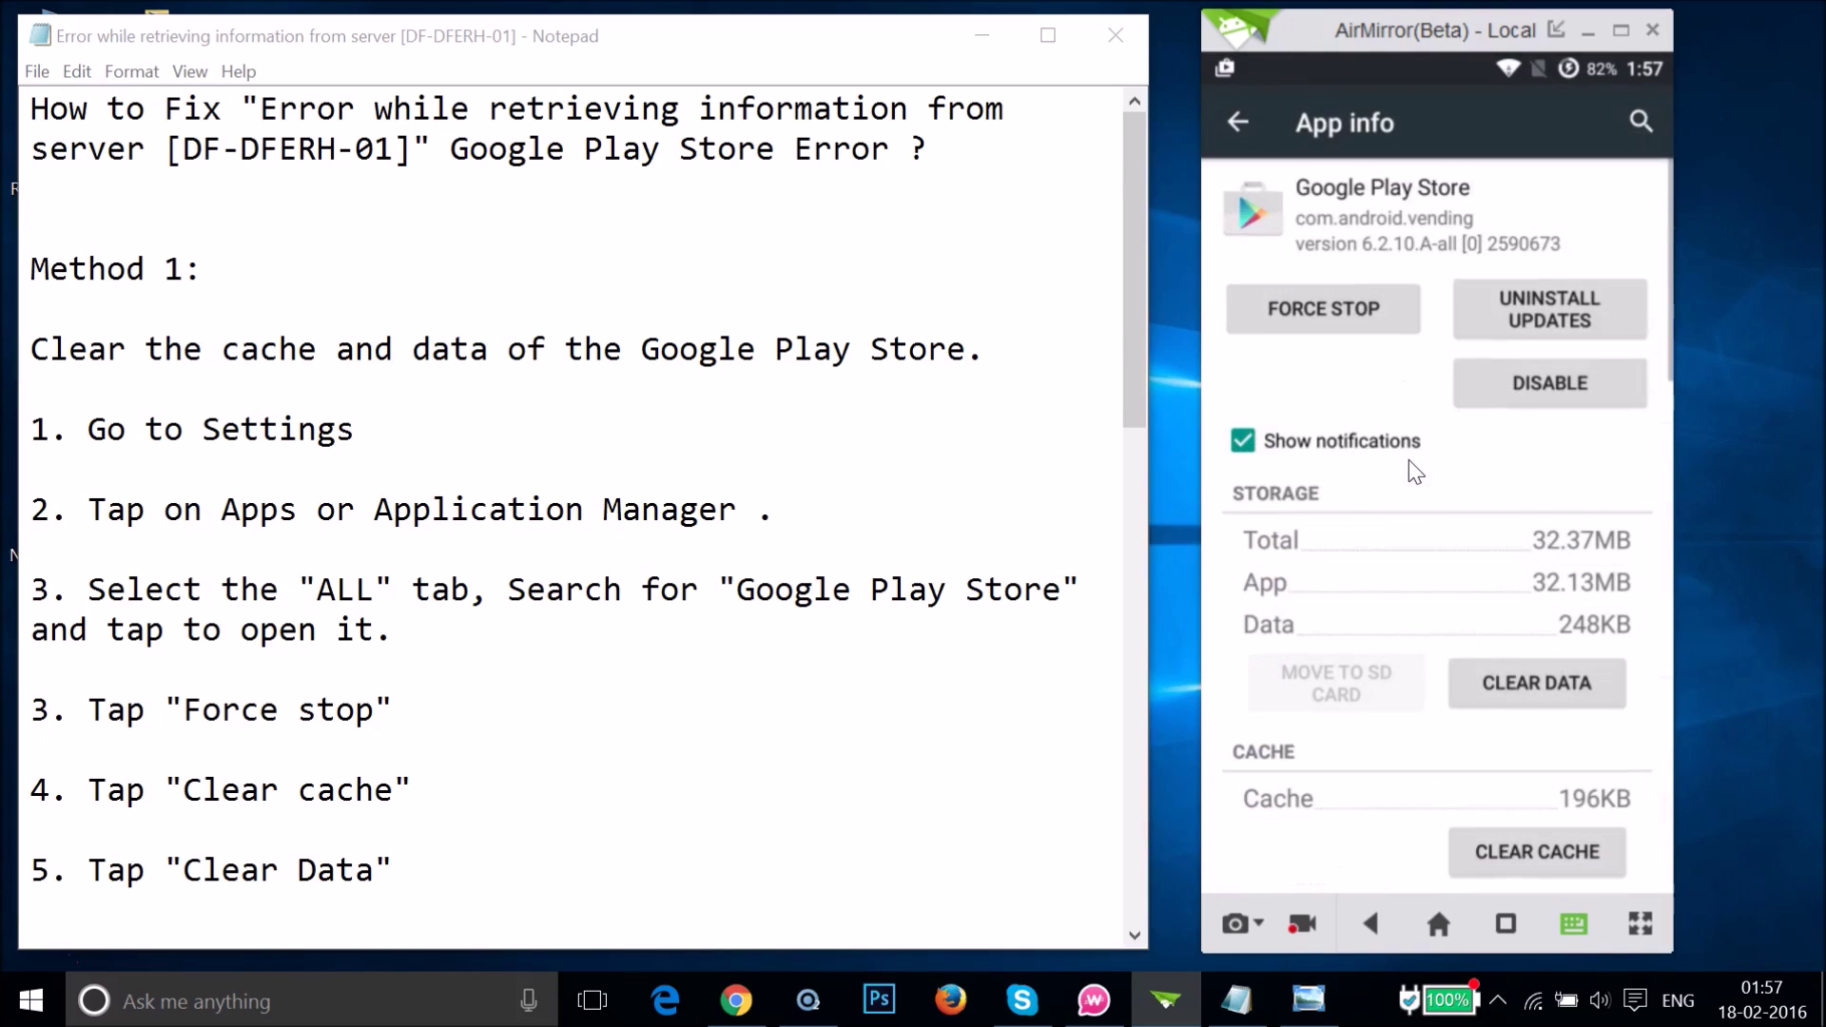
{"action": "left_click", "coordinate": [1521, 692]}
{"action": "left_click", "coordinate": [1601, 609]}
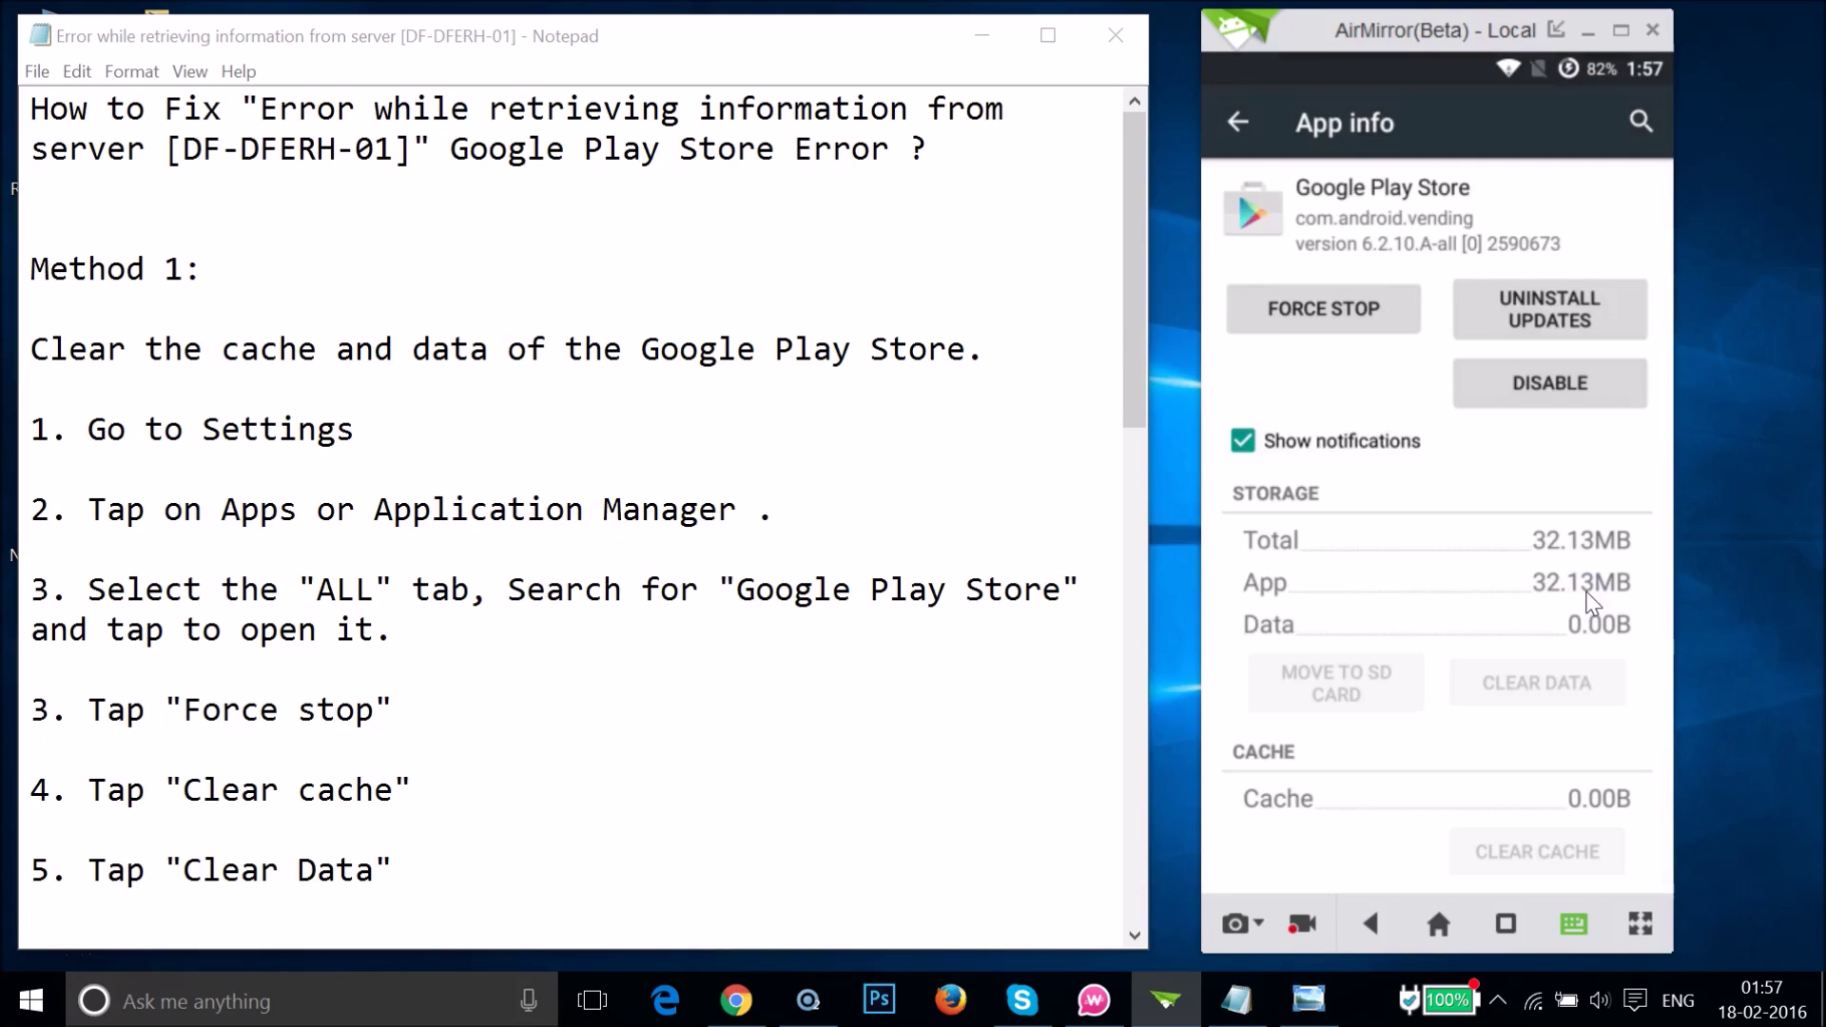
{"action": "key", "text": "Escape"}
{"action": "key", "text": "Escape"}
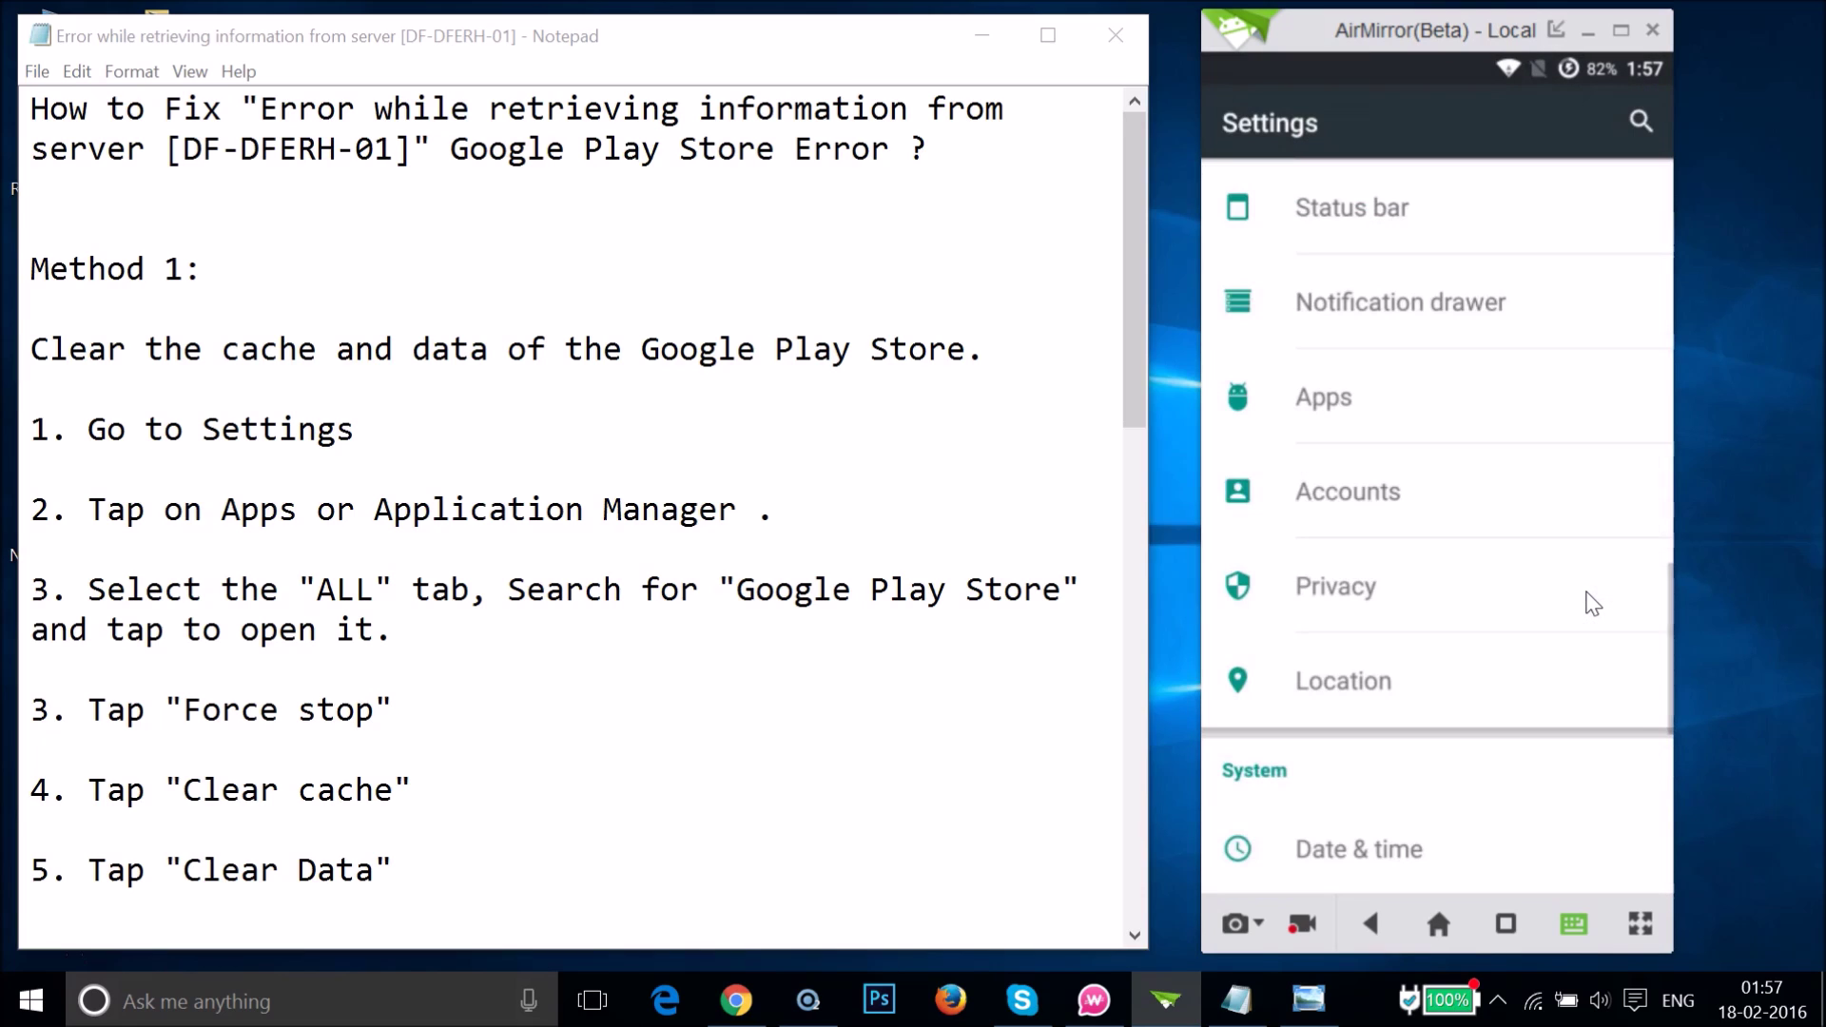
{"action": "key", "text": "Escape"}
{"action": "left_click", "coordinate": [1113, 480]}
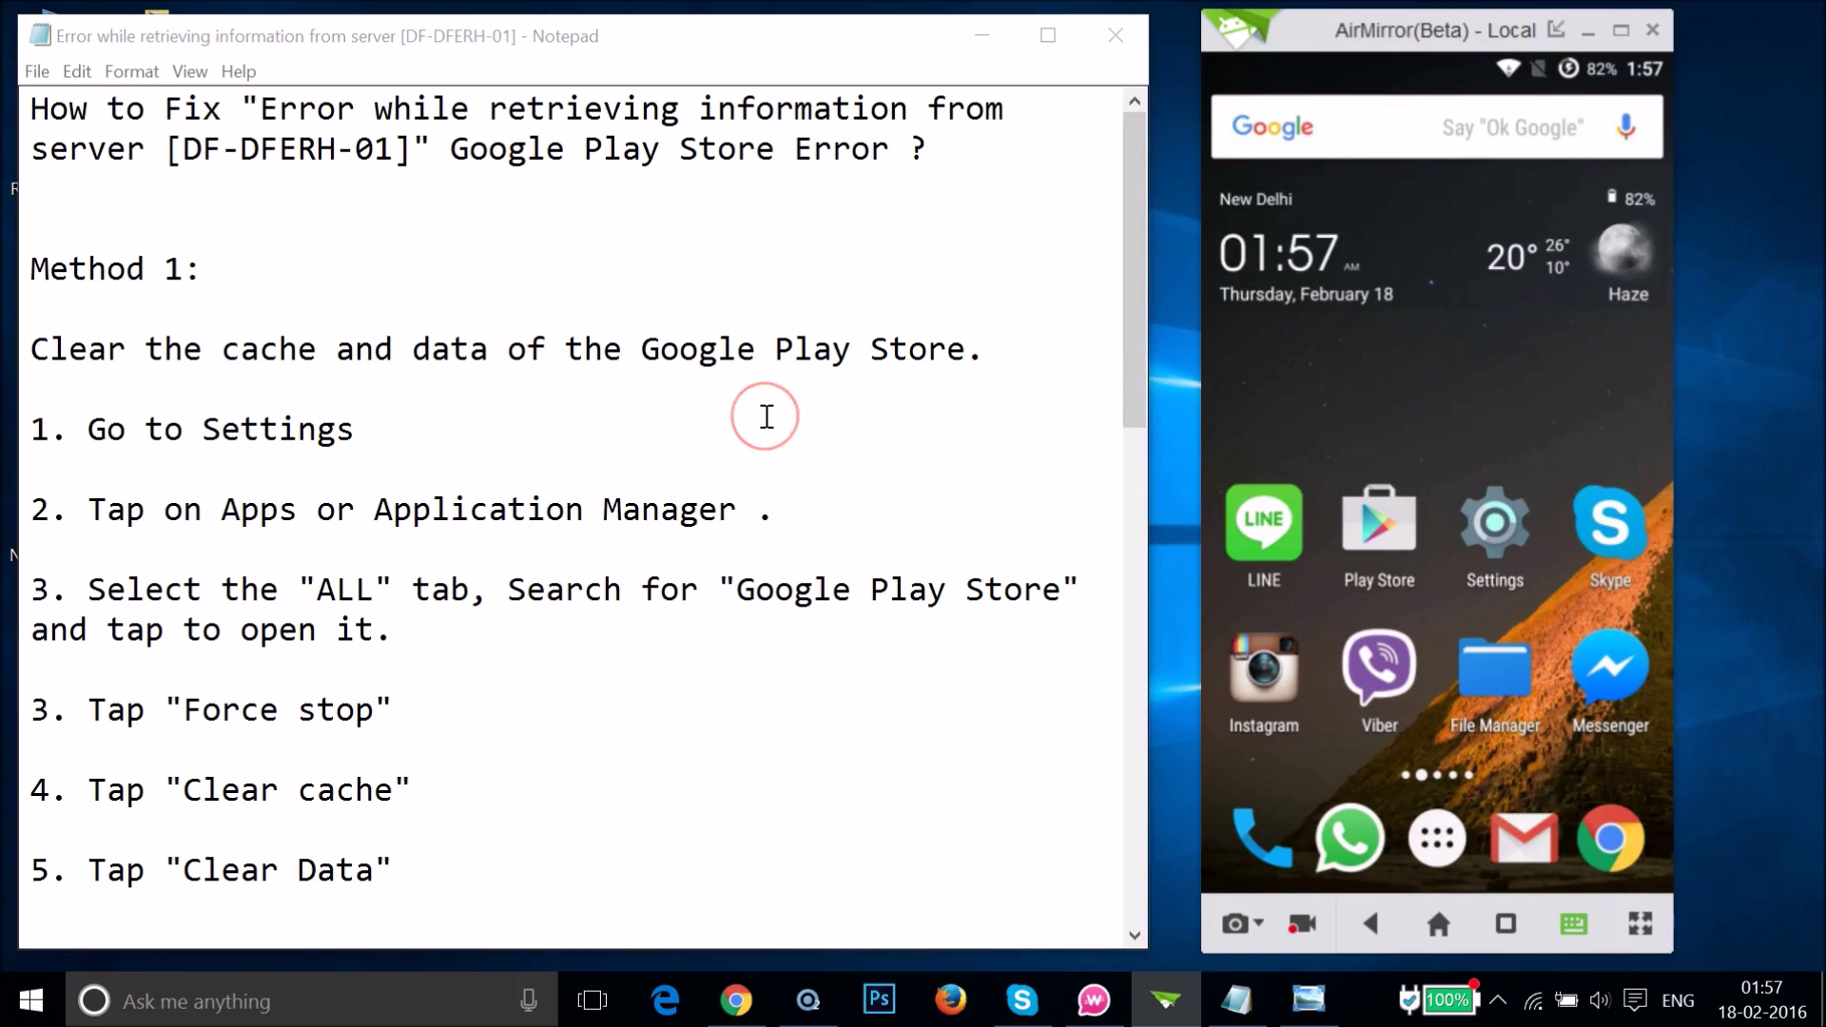
Step: Scroll Notepad to Method 2, uninstalling Google Play Store updates, with Method 3 below
{"action": "left_click", "coordinate": [638, 400]}
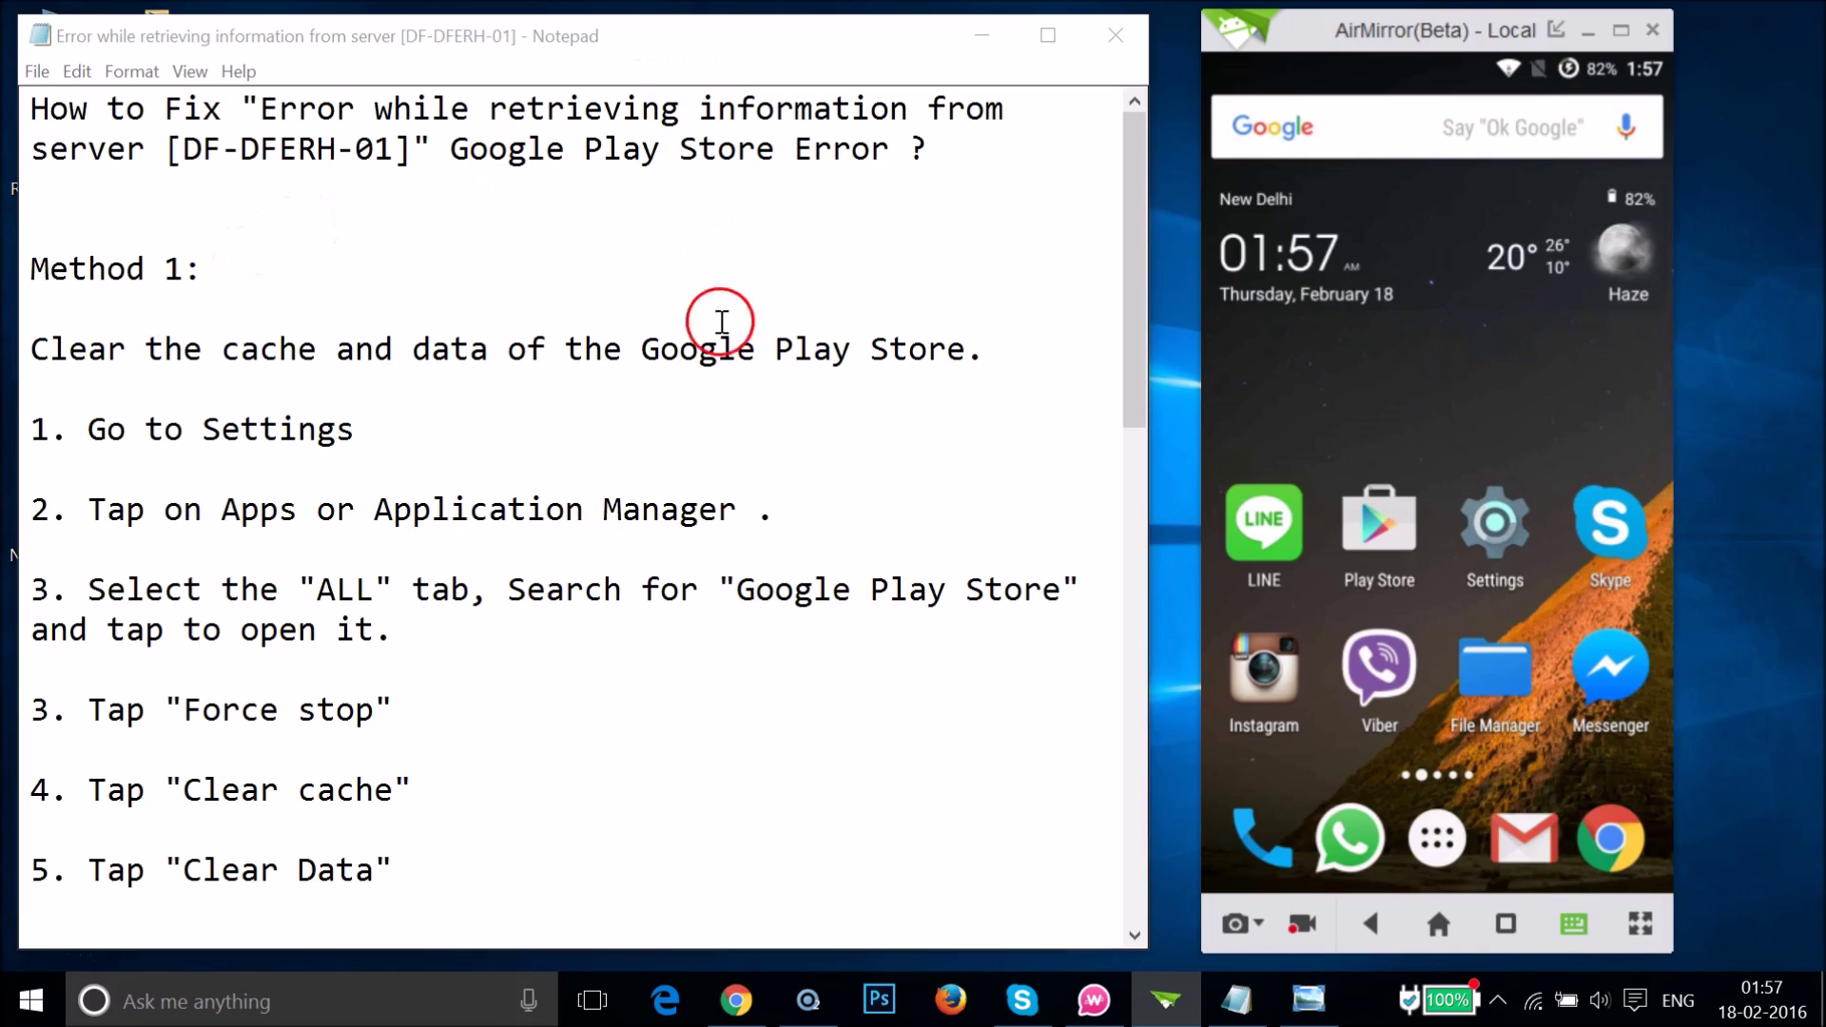
{"action": "left_click", "coordinate": [656, 381]}
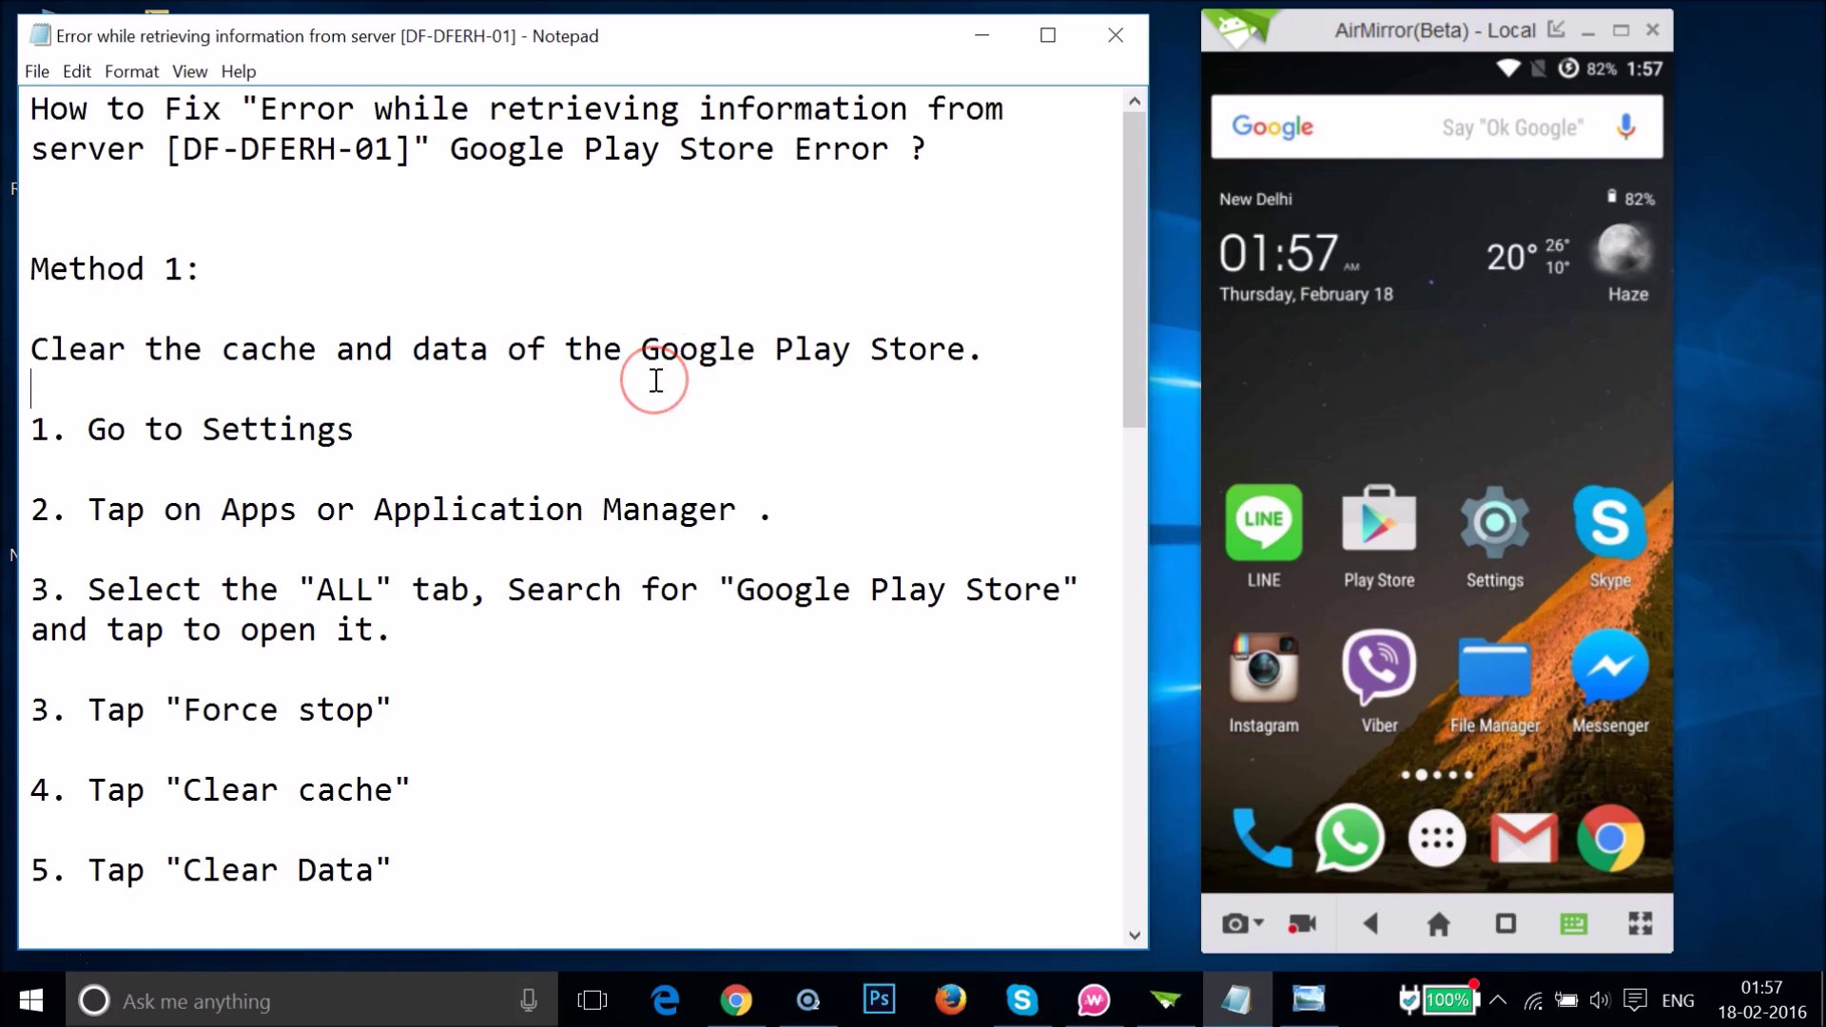
{"action": "scroll", "coordinate": [656, 380], "scroll_direction": "down", "scroll_amount": 4}
{"action": "scroll", "coordinate": [656, 380], "scroll_direction": "down", "scroll_amount": 2}
{"action": "left_click", "coordinate": [276, 430]}
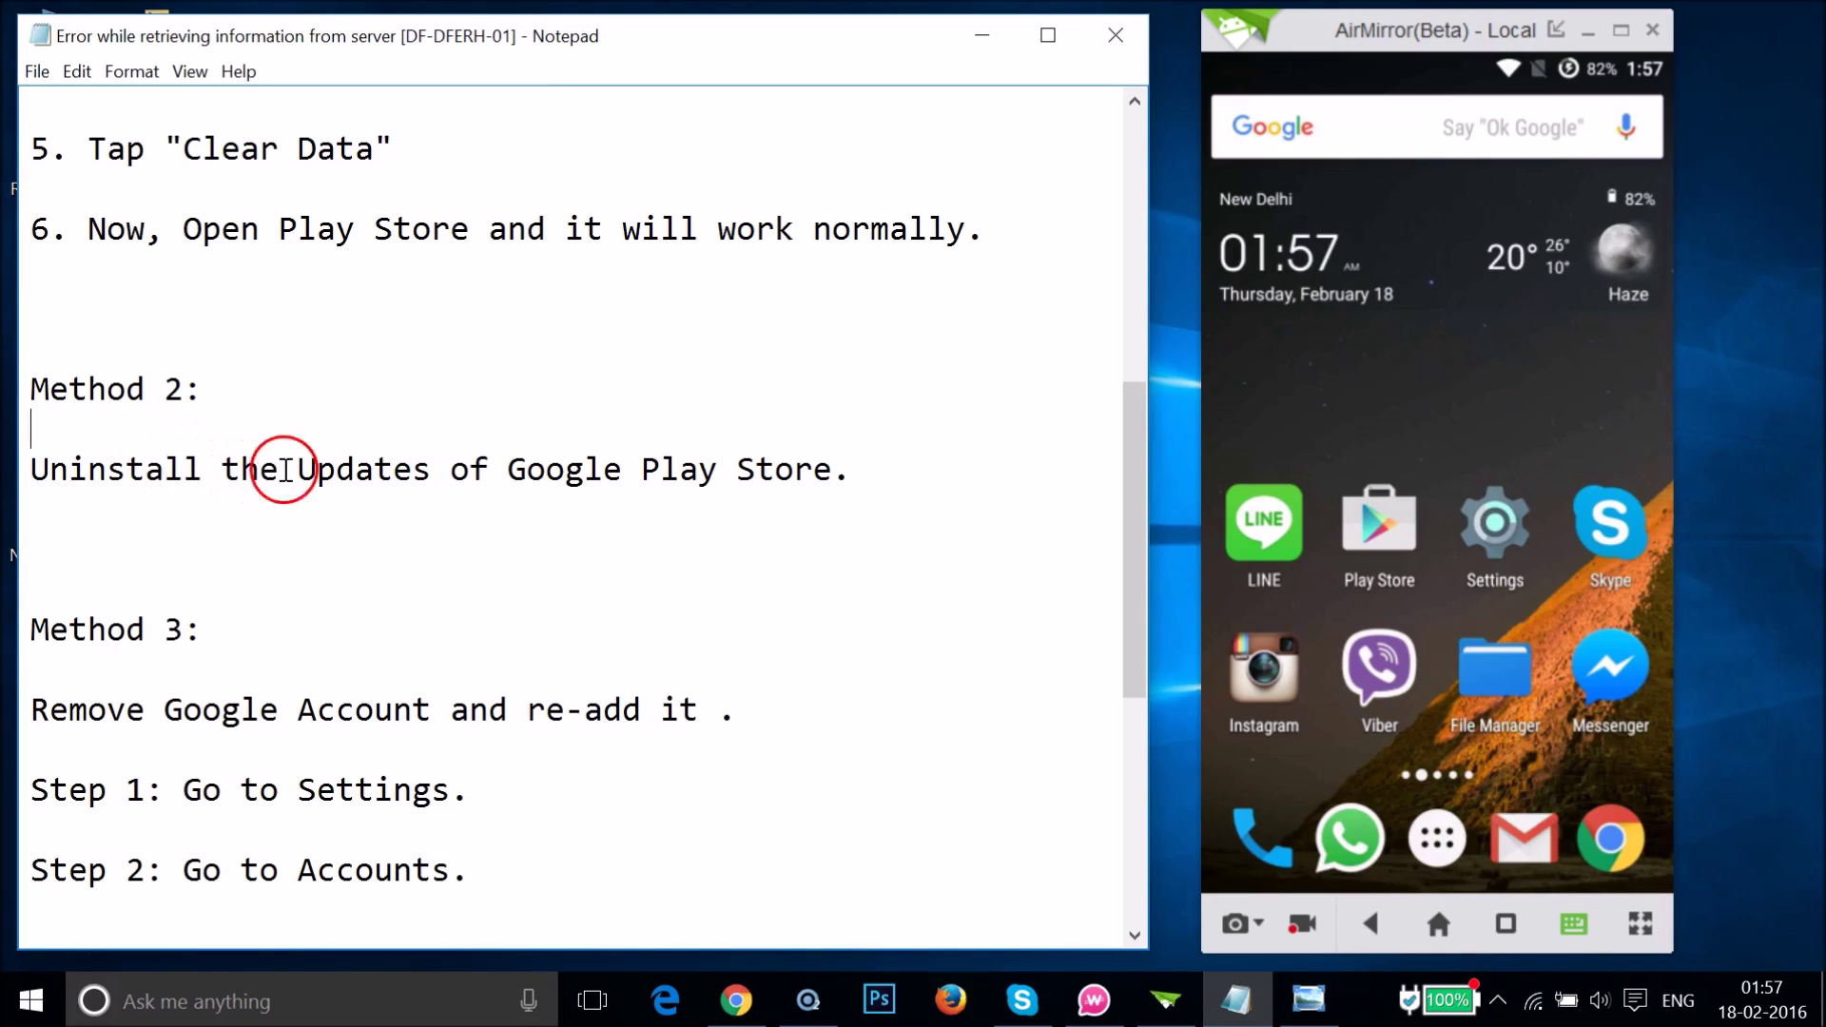
{"action": "left_click", "coordinate": [780, 470]}
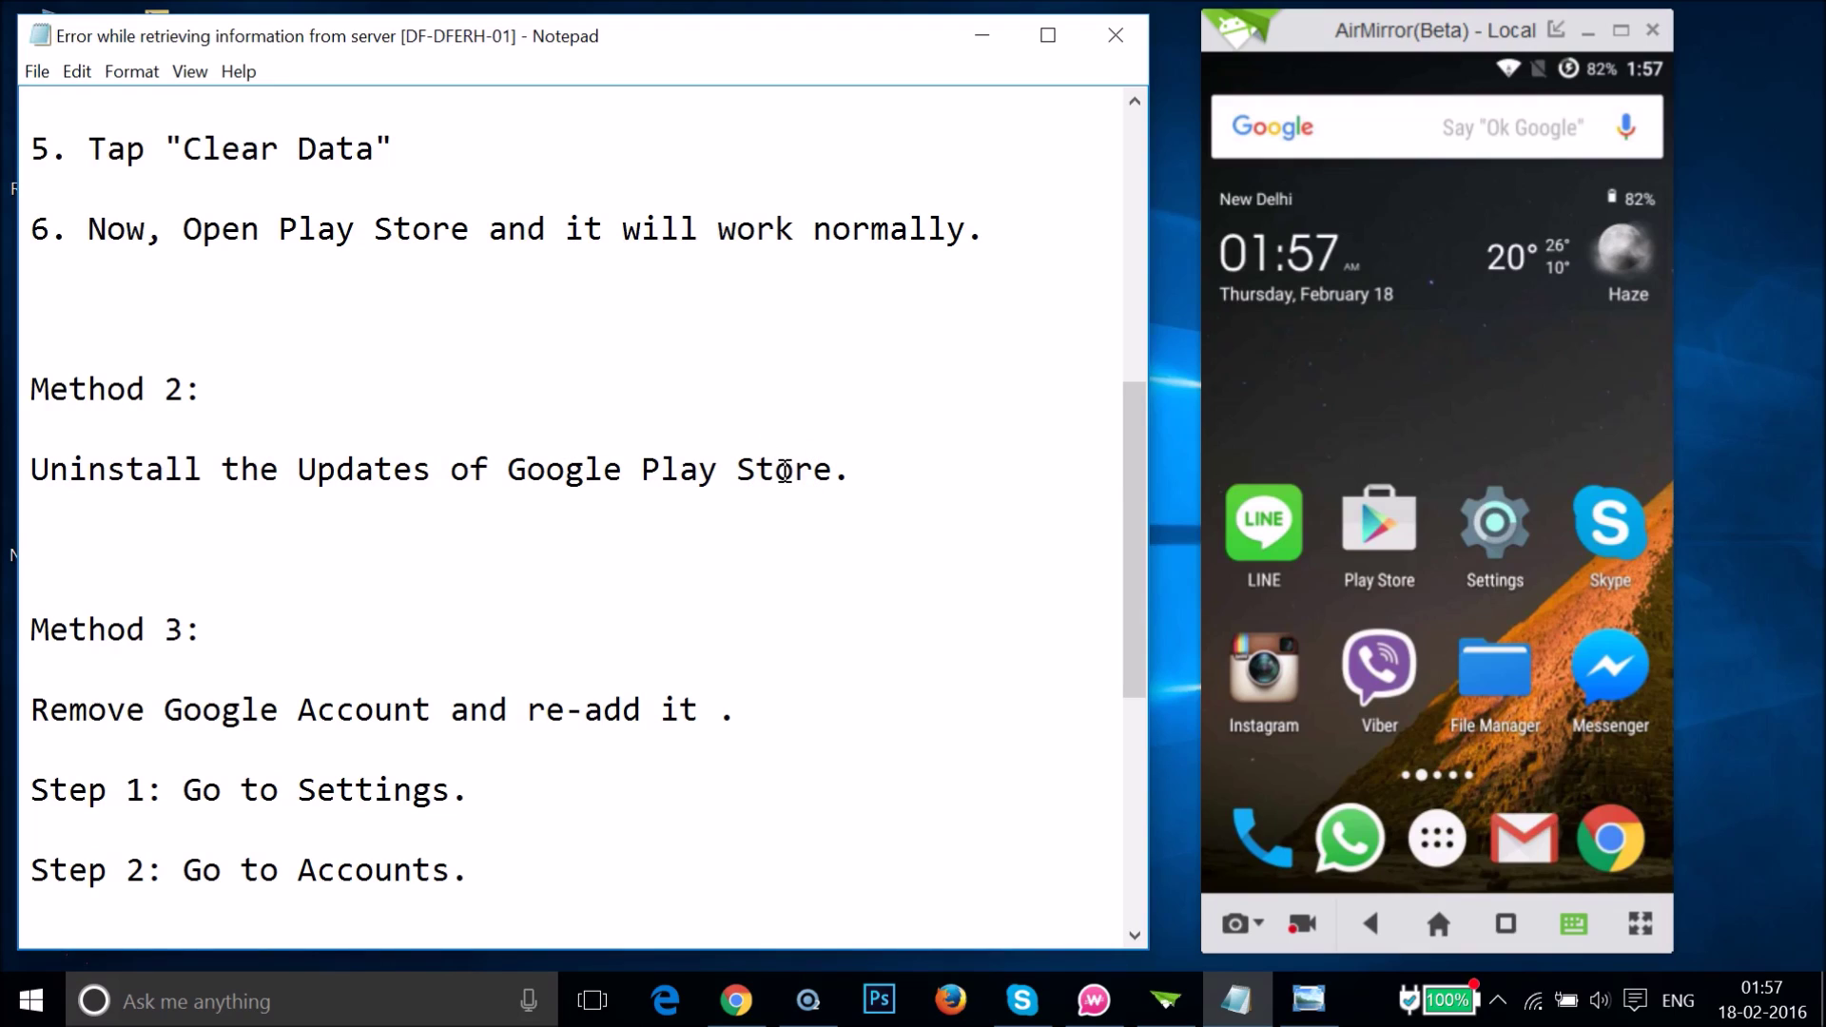
{"action": "left_click", "coordinate": [1496, 529]}
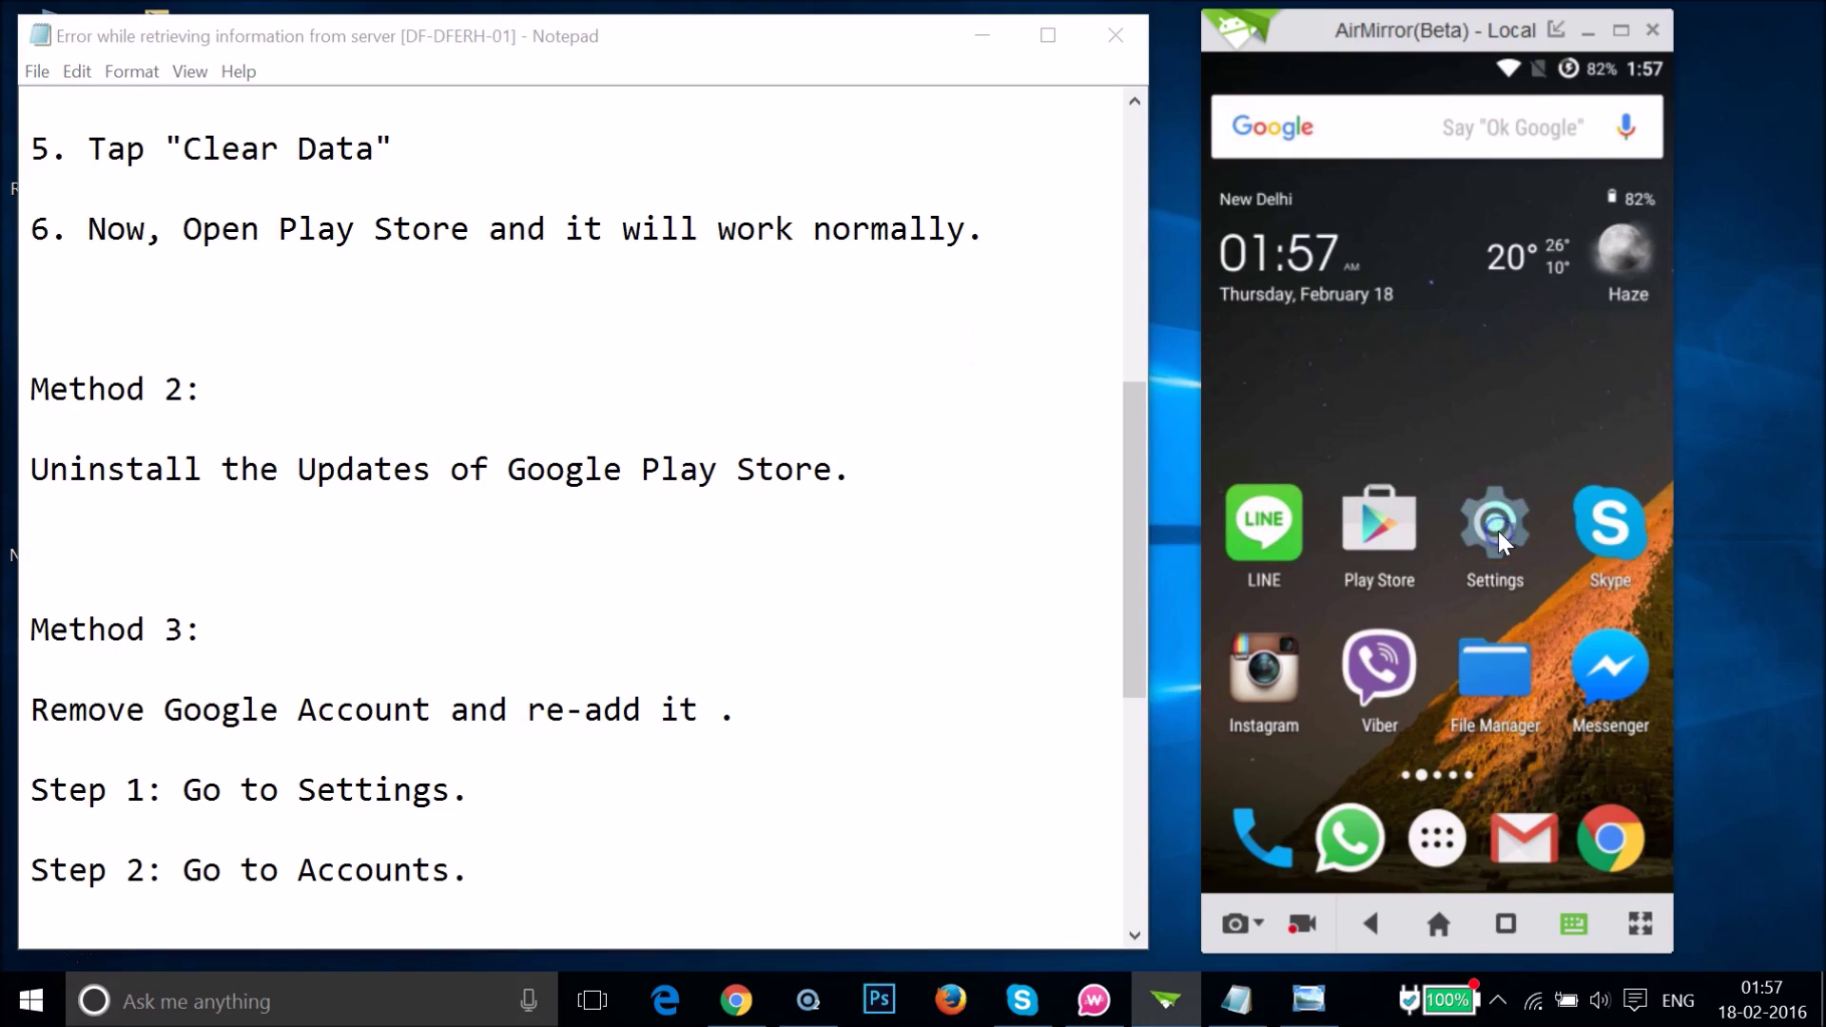
Step: Go to Apps, ALL tab, and open Google Play Store's App info at version 6.2.10
{"action": "scroll", "coordinate": [1504, 544], "scroll_direction": "down", "scroll_amount": 10}
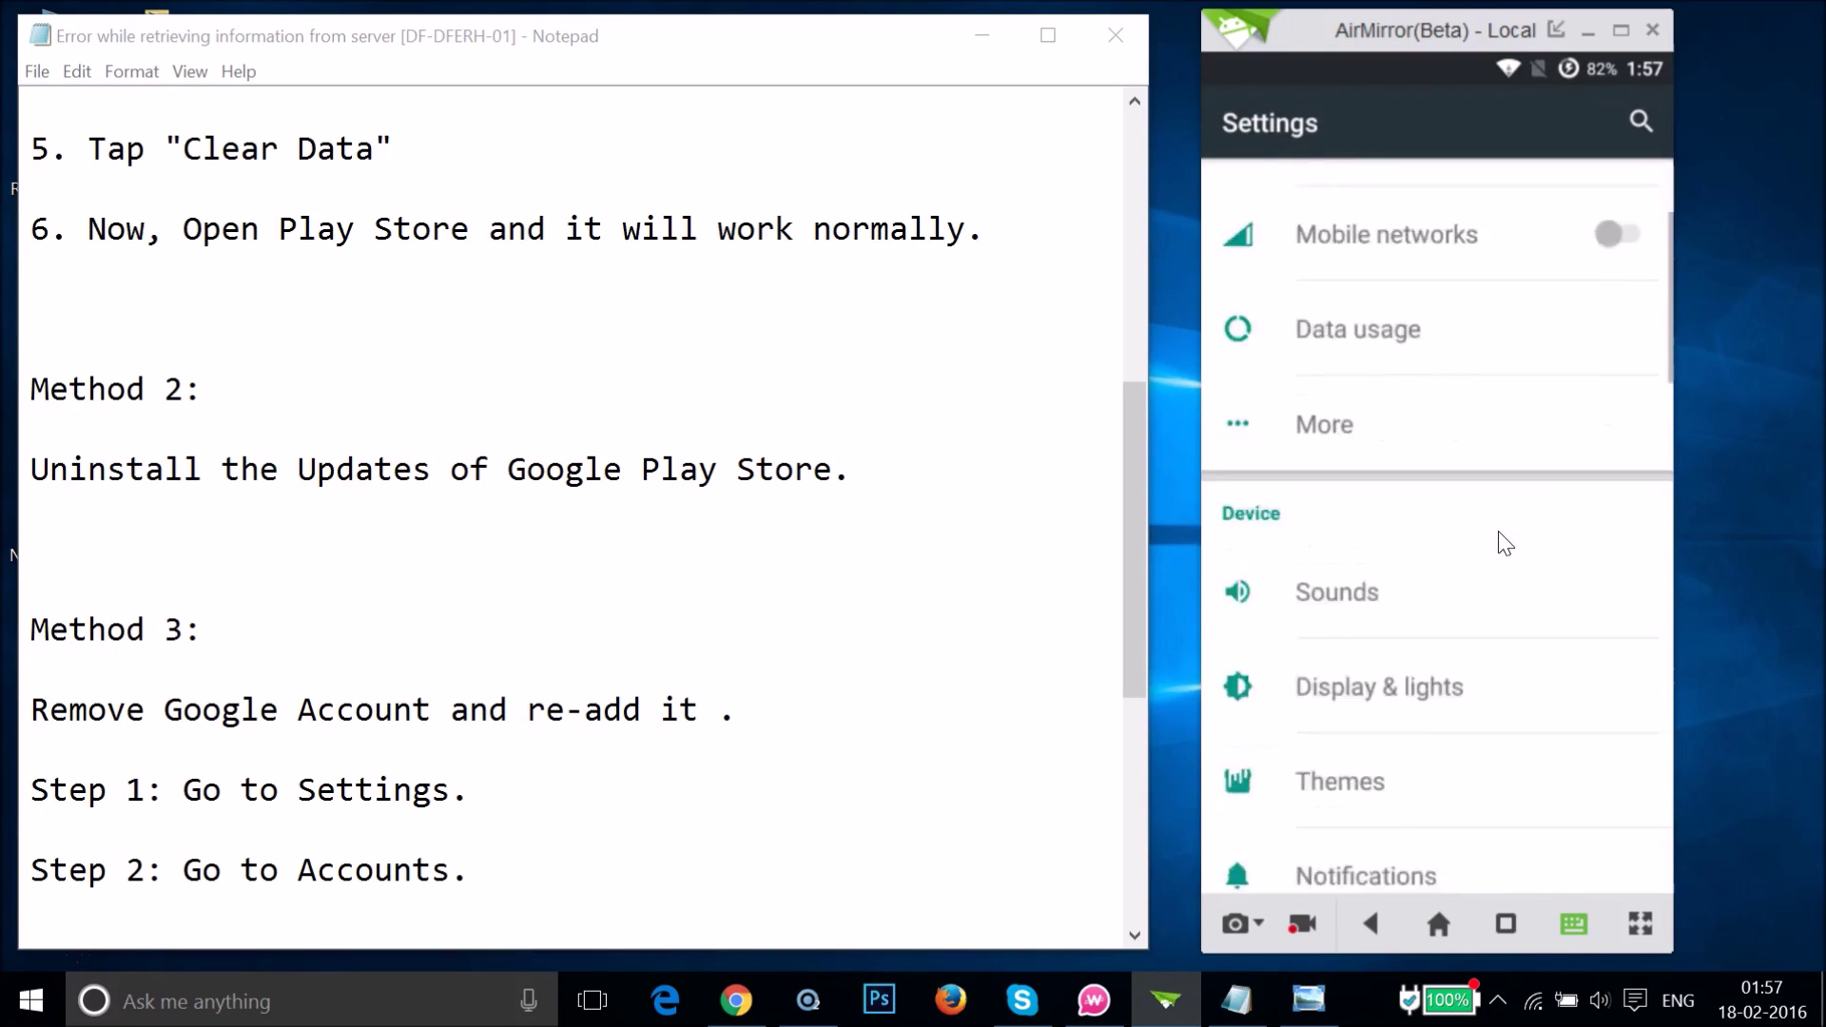
{"action": "scroll", "coordinate": [1505, 544], "scroll_direction": "down", "scroll_amount": 6}
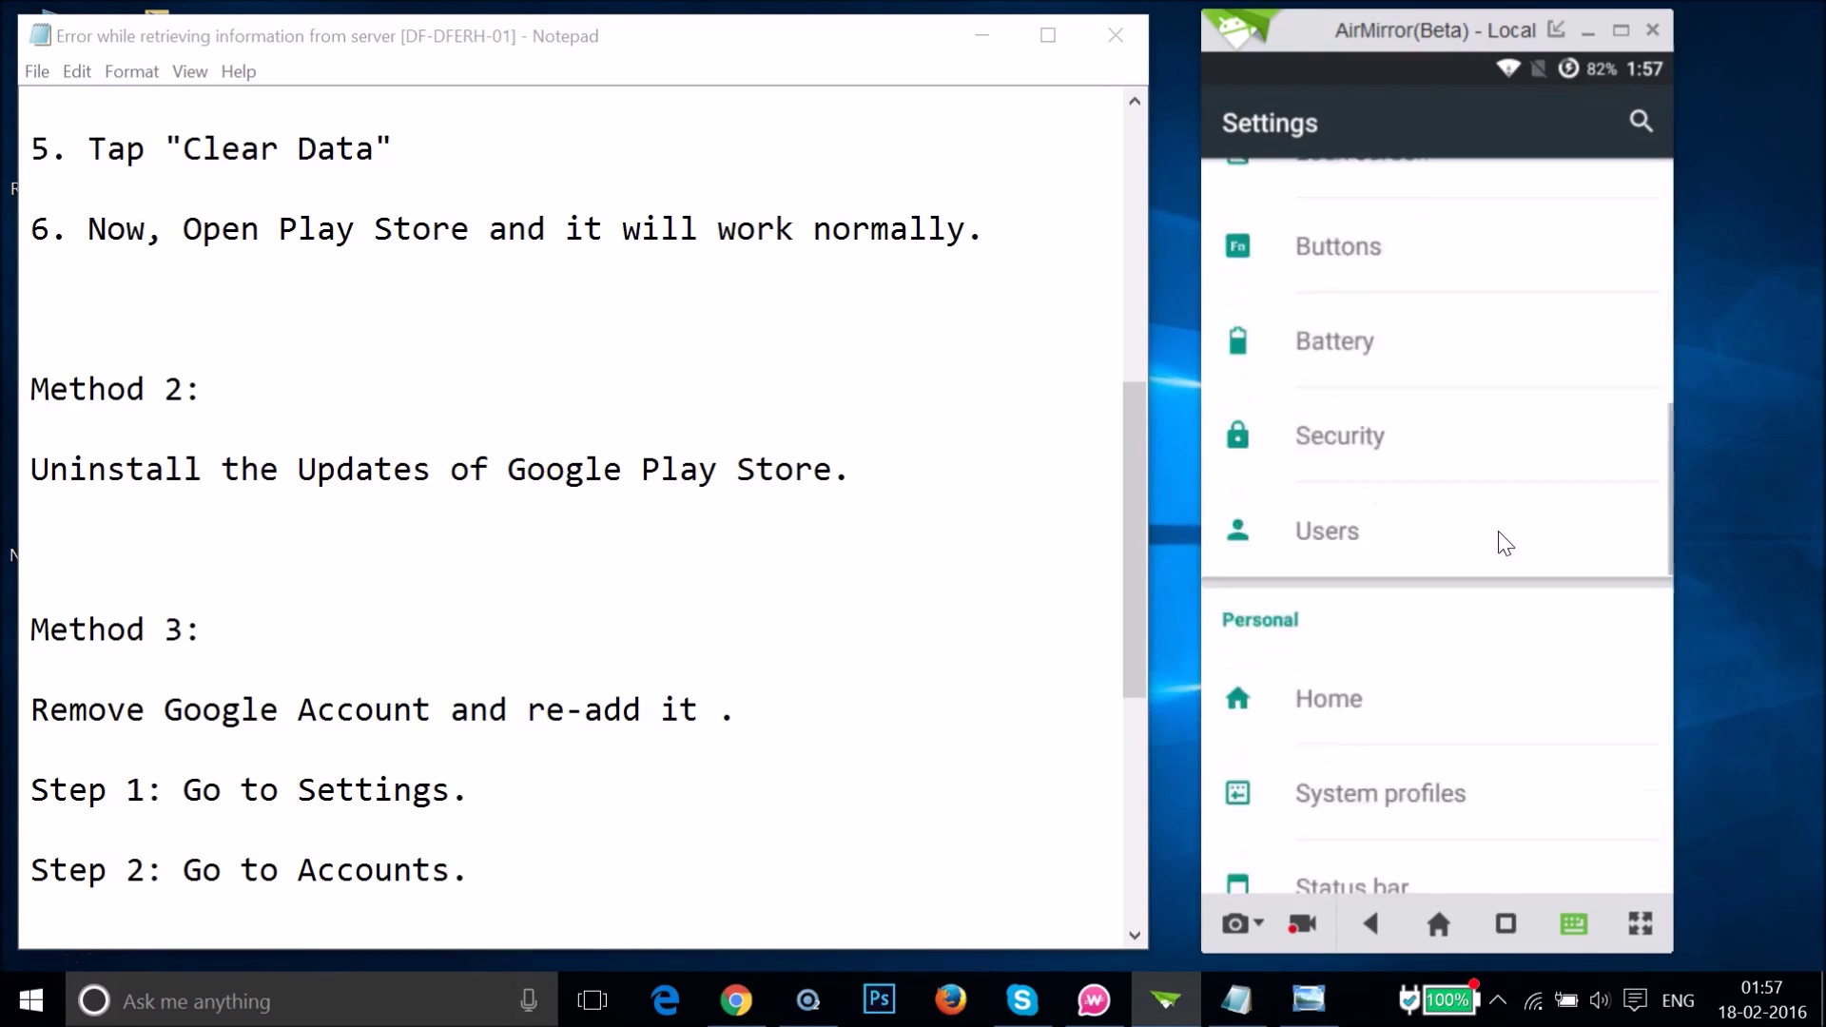
{"action": "left_click_drag", "start_coordinate": [1497, 532], "coordinate": [1417, 536]}
{"action": "left_click_drag", "start_coordinate": [1630, 228], "coordinate": [1552, 207]}
{"action": "left_click", "coordinate": [1621, 189]}
{"action": "left_click", "coordinate": [1659, 183]}
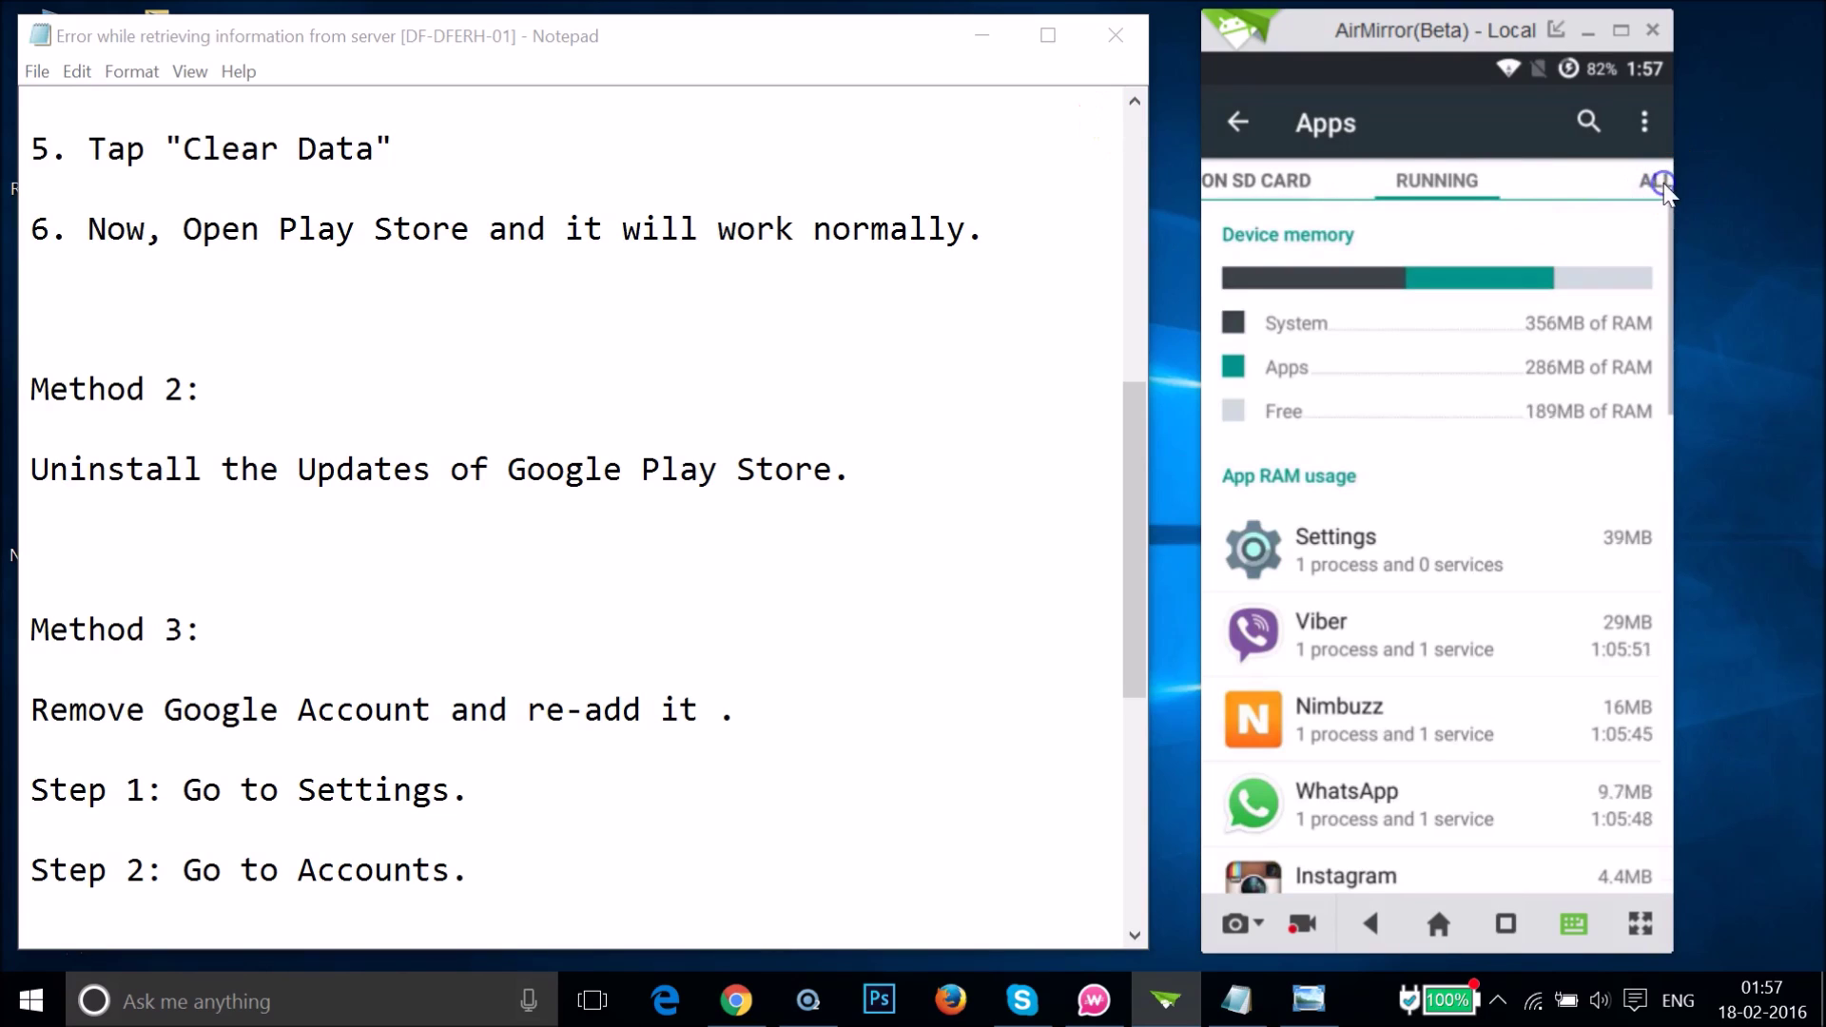
{"action": "scroll", "coordinate": [1627, 502], "scroll_direction": "down", "scroll_amount": 15}
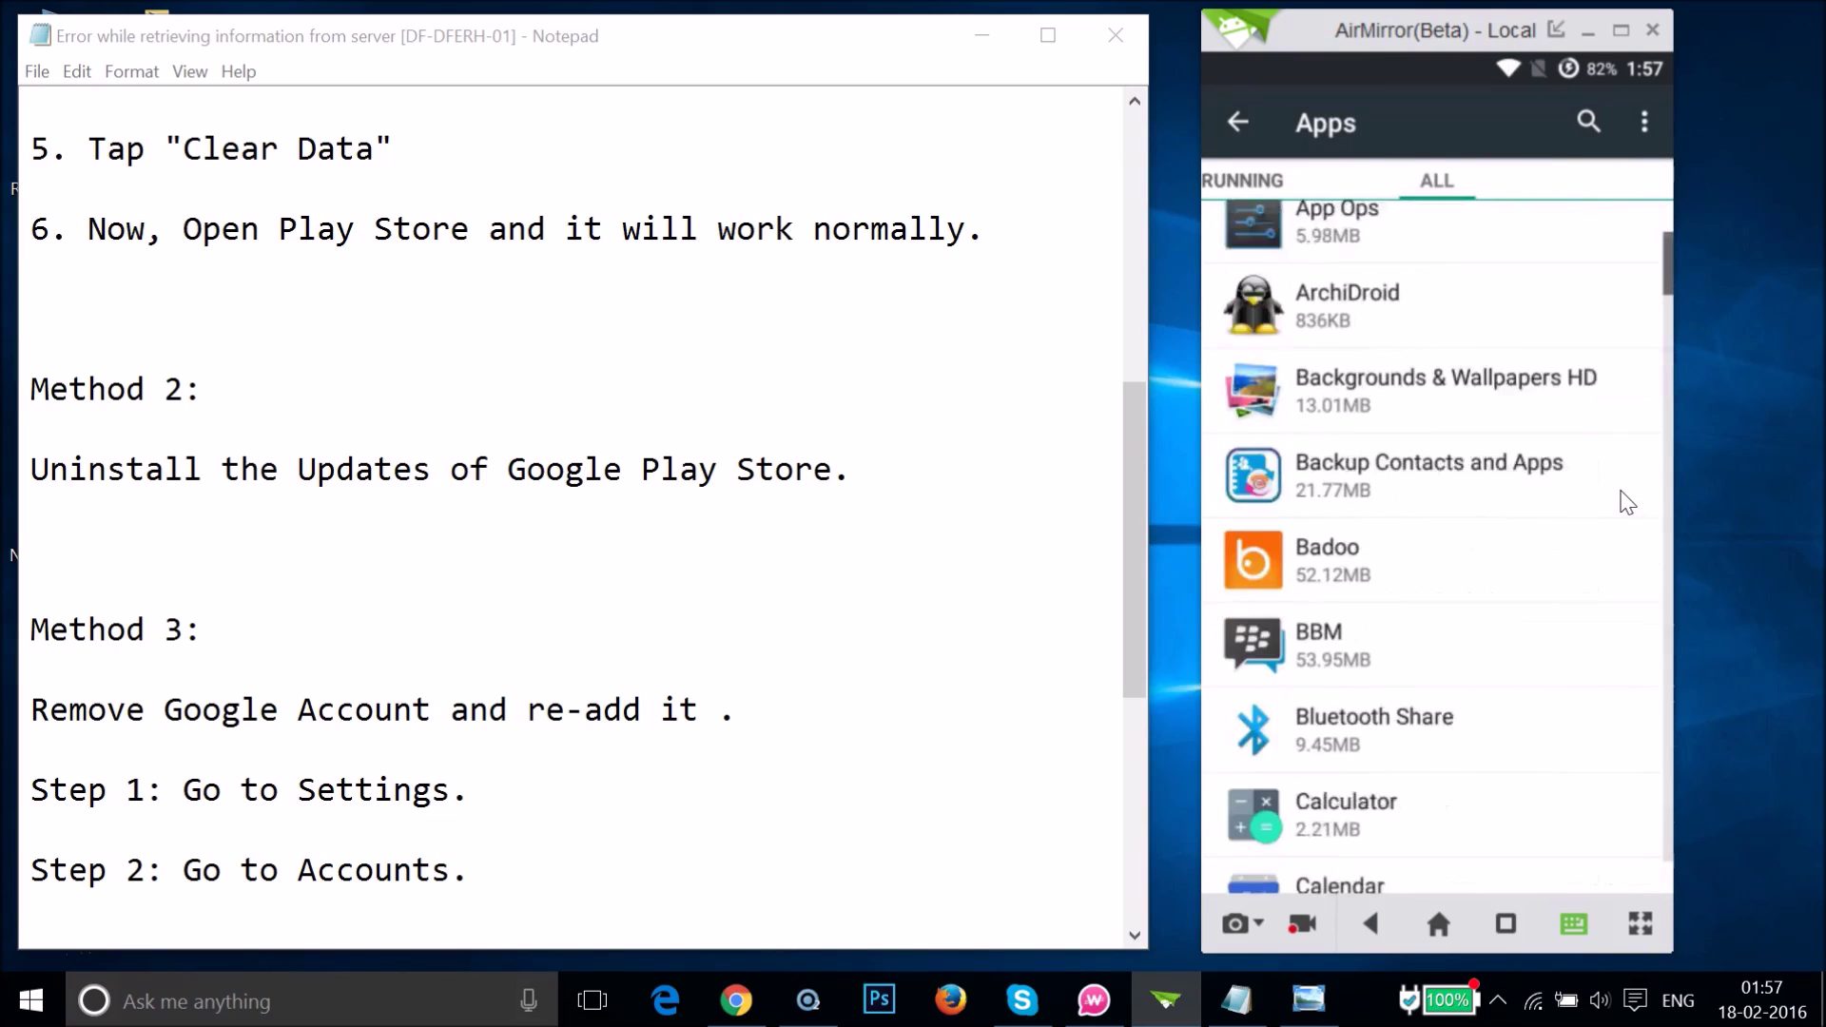
{"action": "scroll", "coordinate": [1627, 502], "scroll_direction": "down", "scroll_amount": 15}
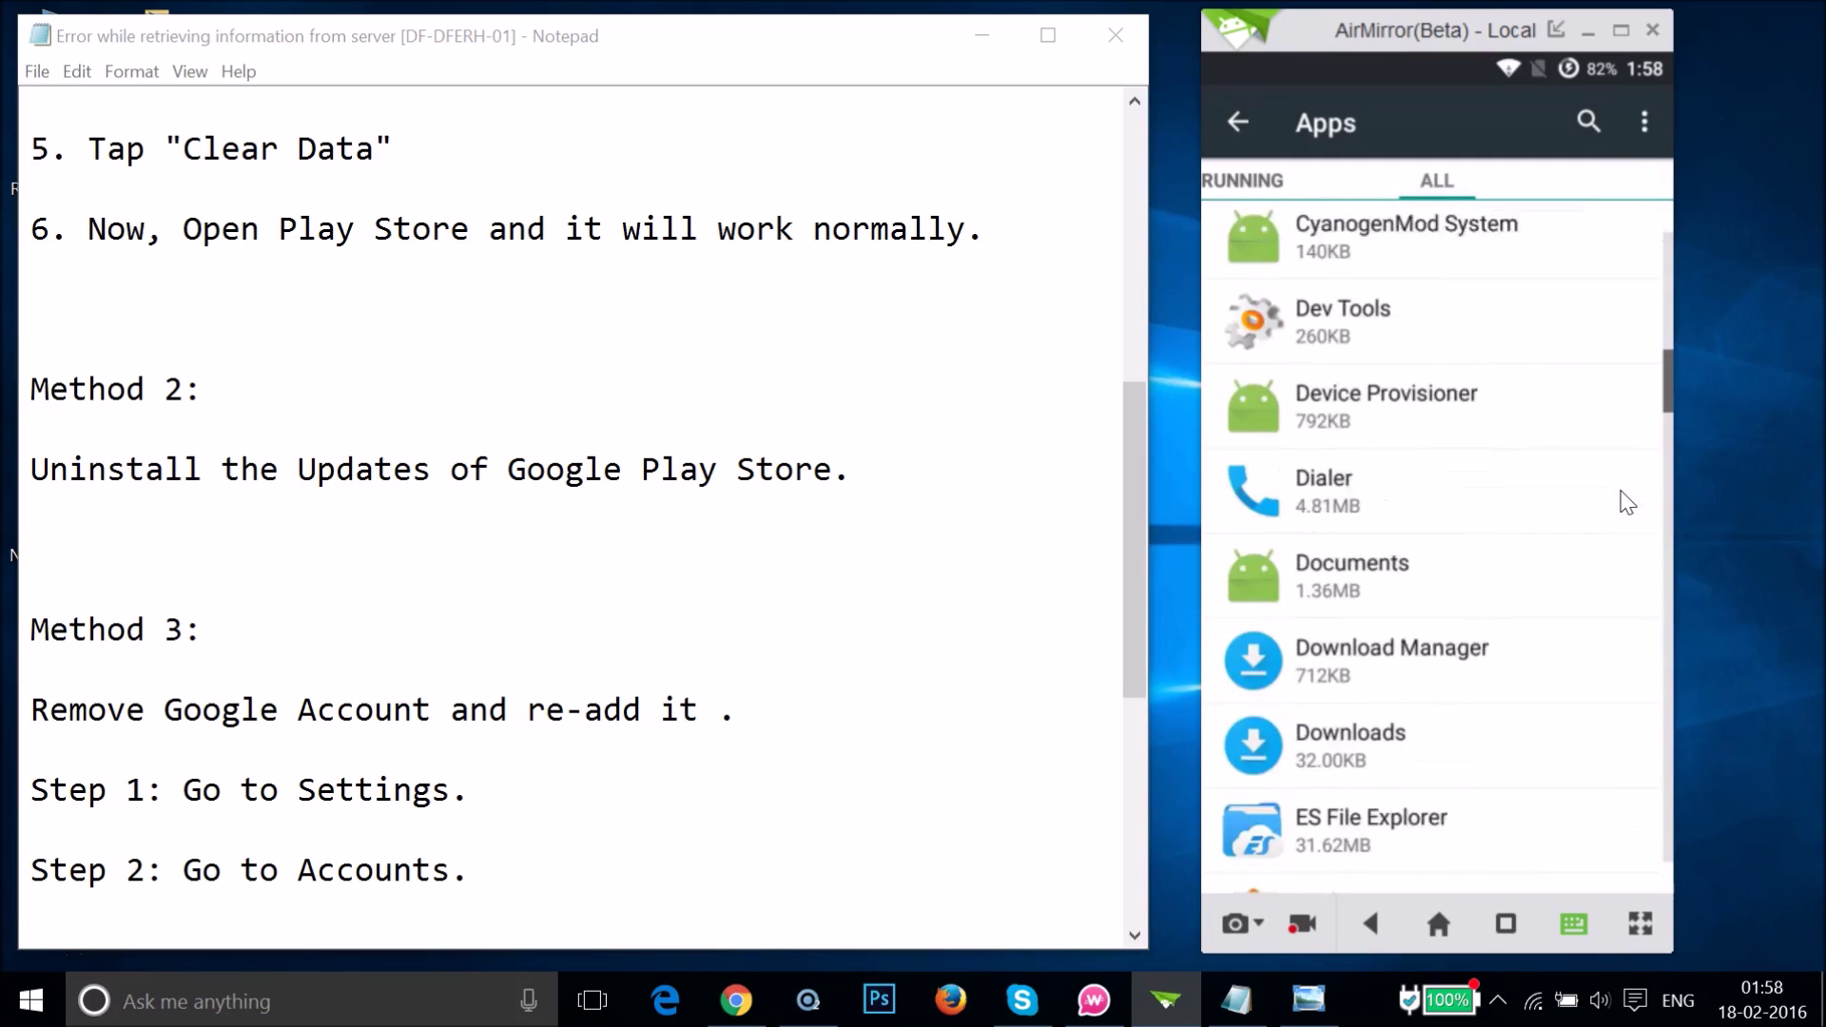
{"action": "scroll", "coordinate": [1627, 502], "scroll_direction": "down", "scroll_amount": 15}
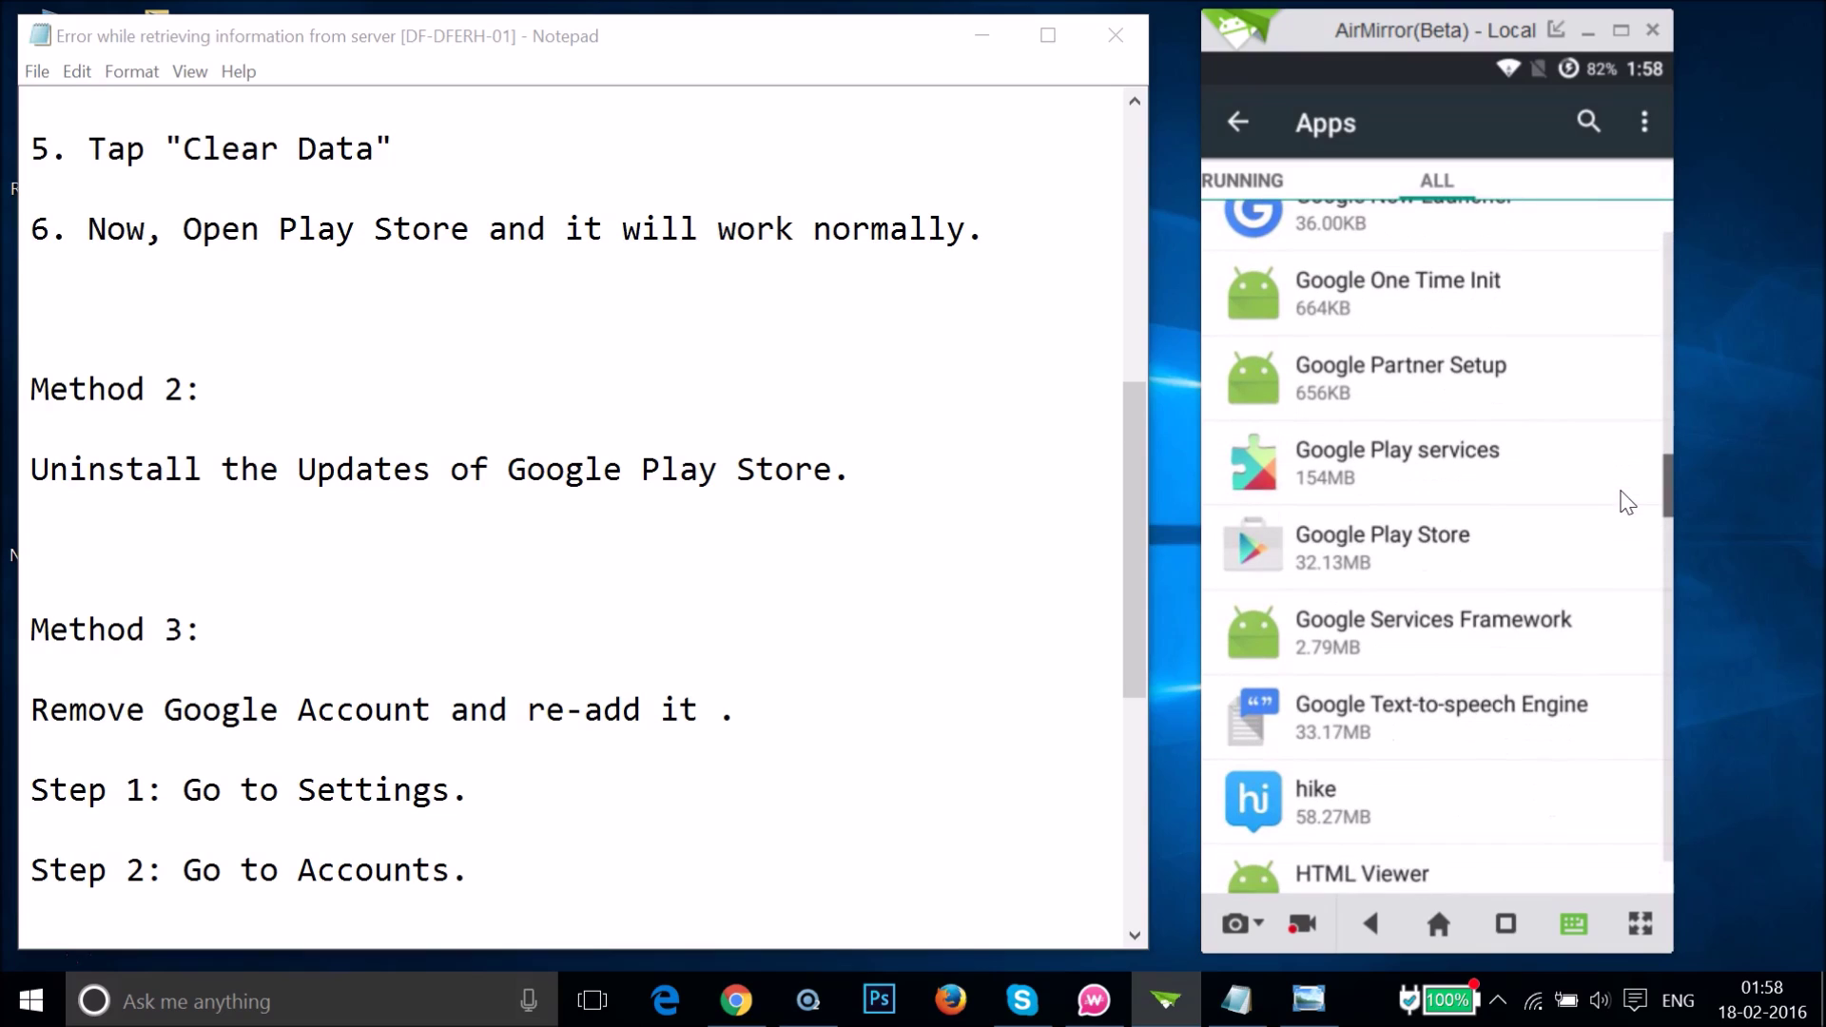
{"action": "left_click", "coordinate": [1444, 522]}
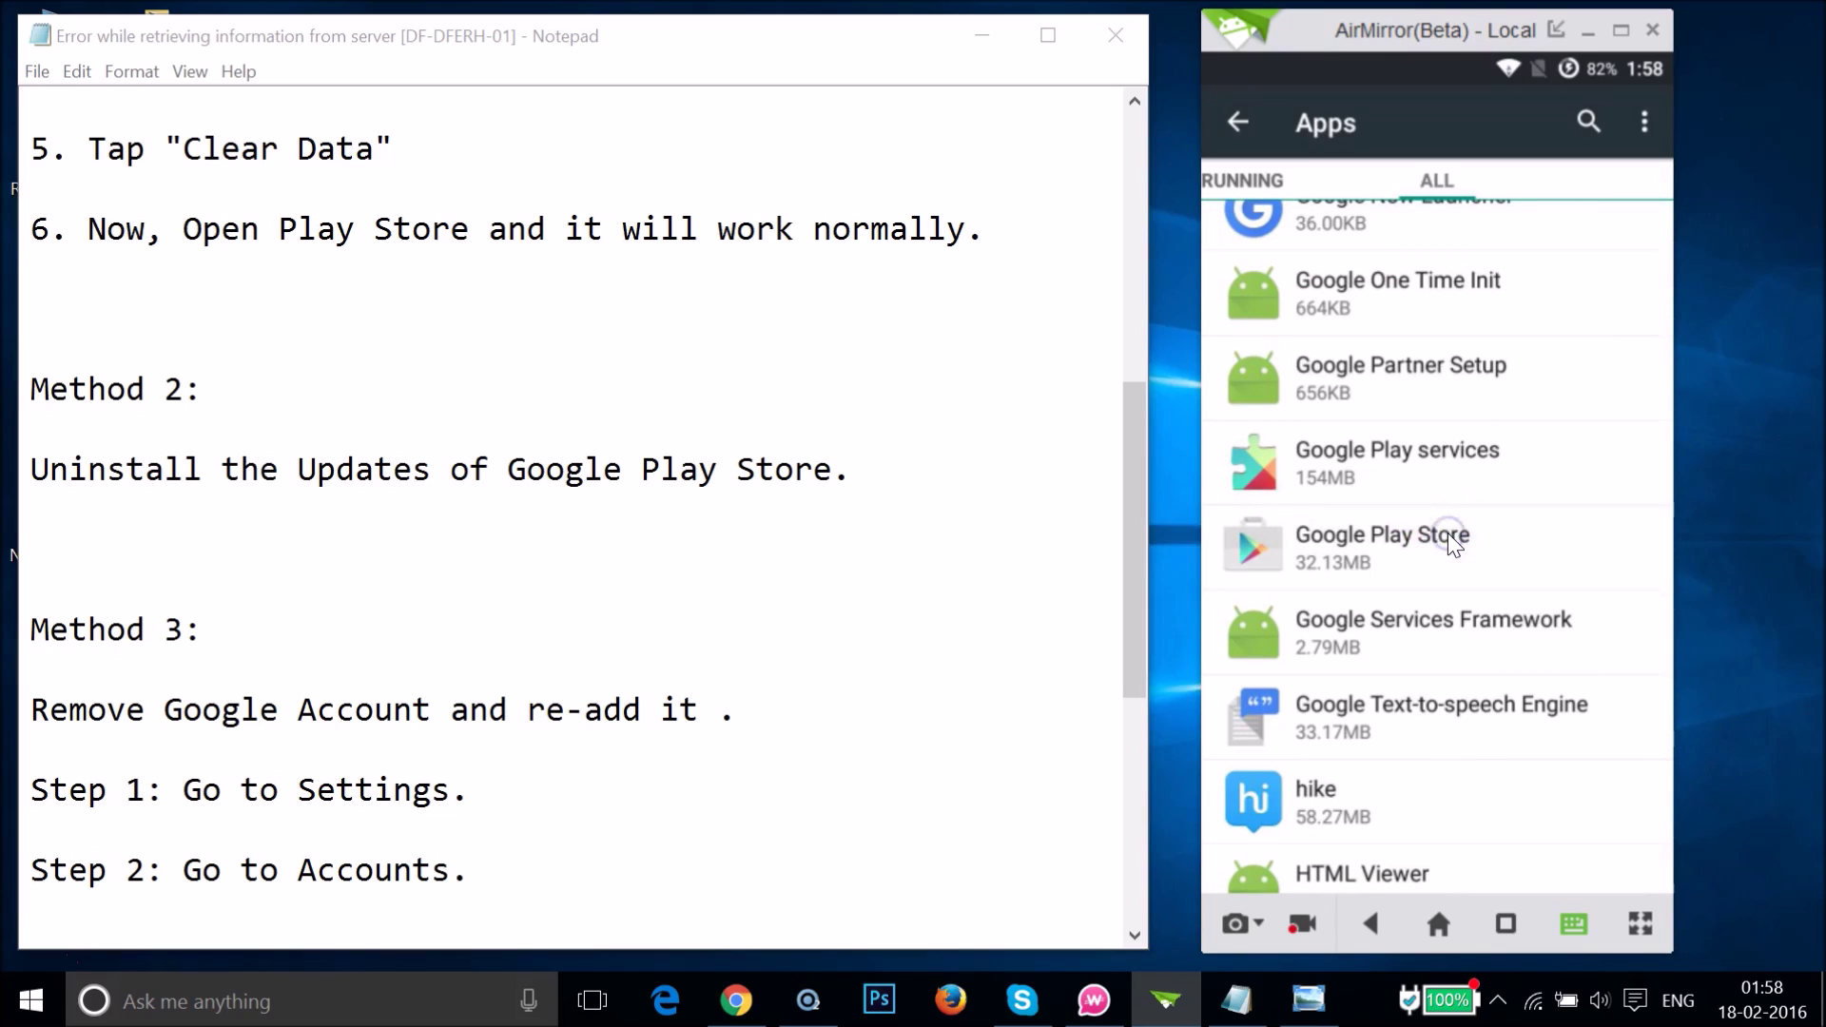
{"action": "left_click", "coordinate": [1504, 291]}
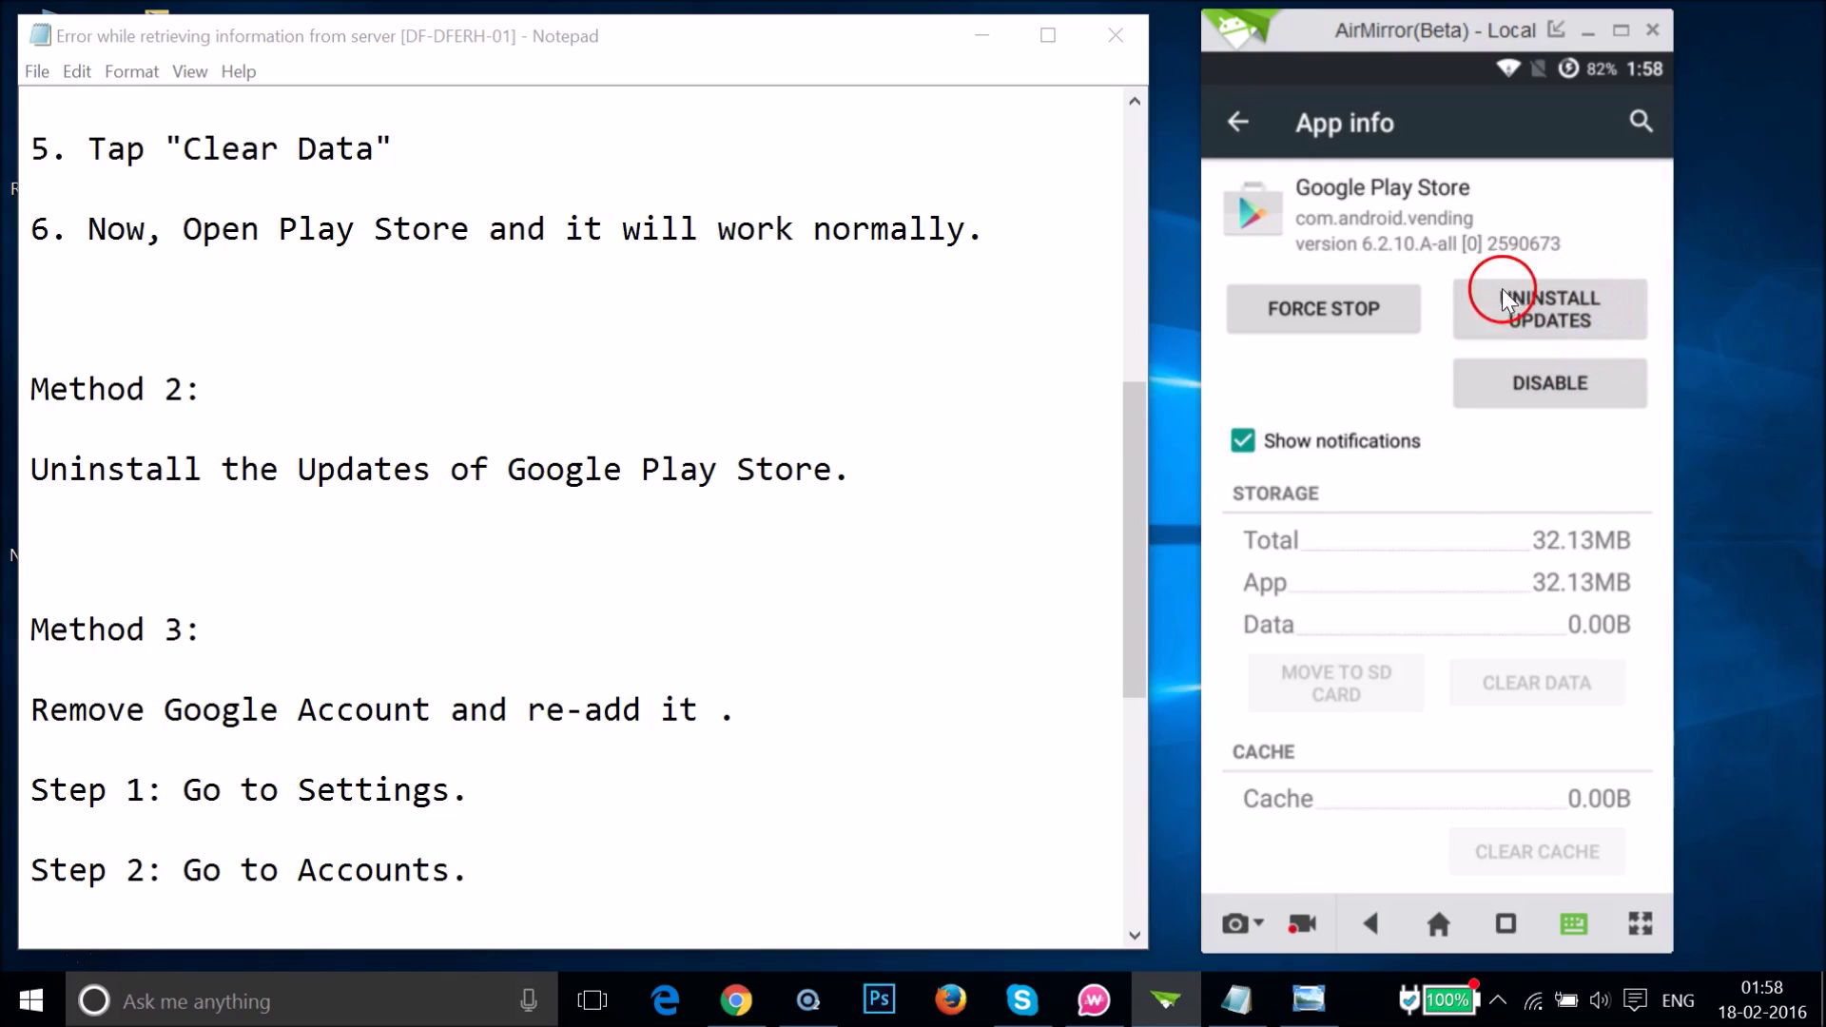
Step: Uninstall Google Play Store's updates, confirming both prompts to revert to version 5.12.10
{"action": "left_click", "coordinate": [1549, 308]}
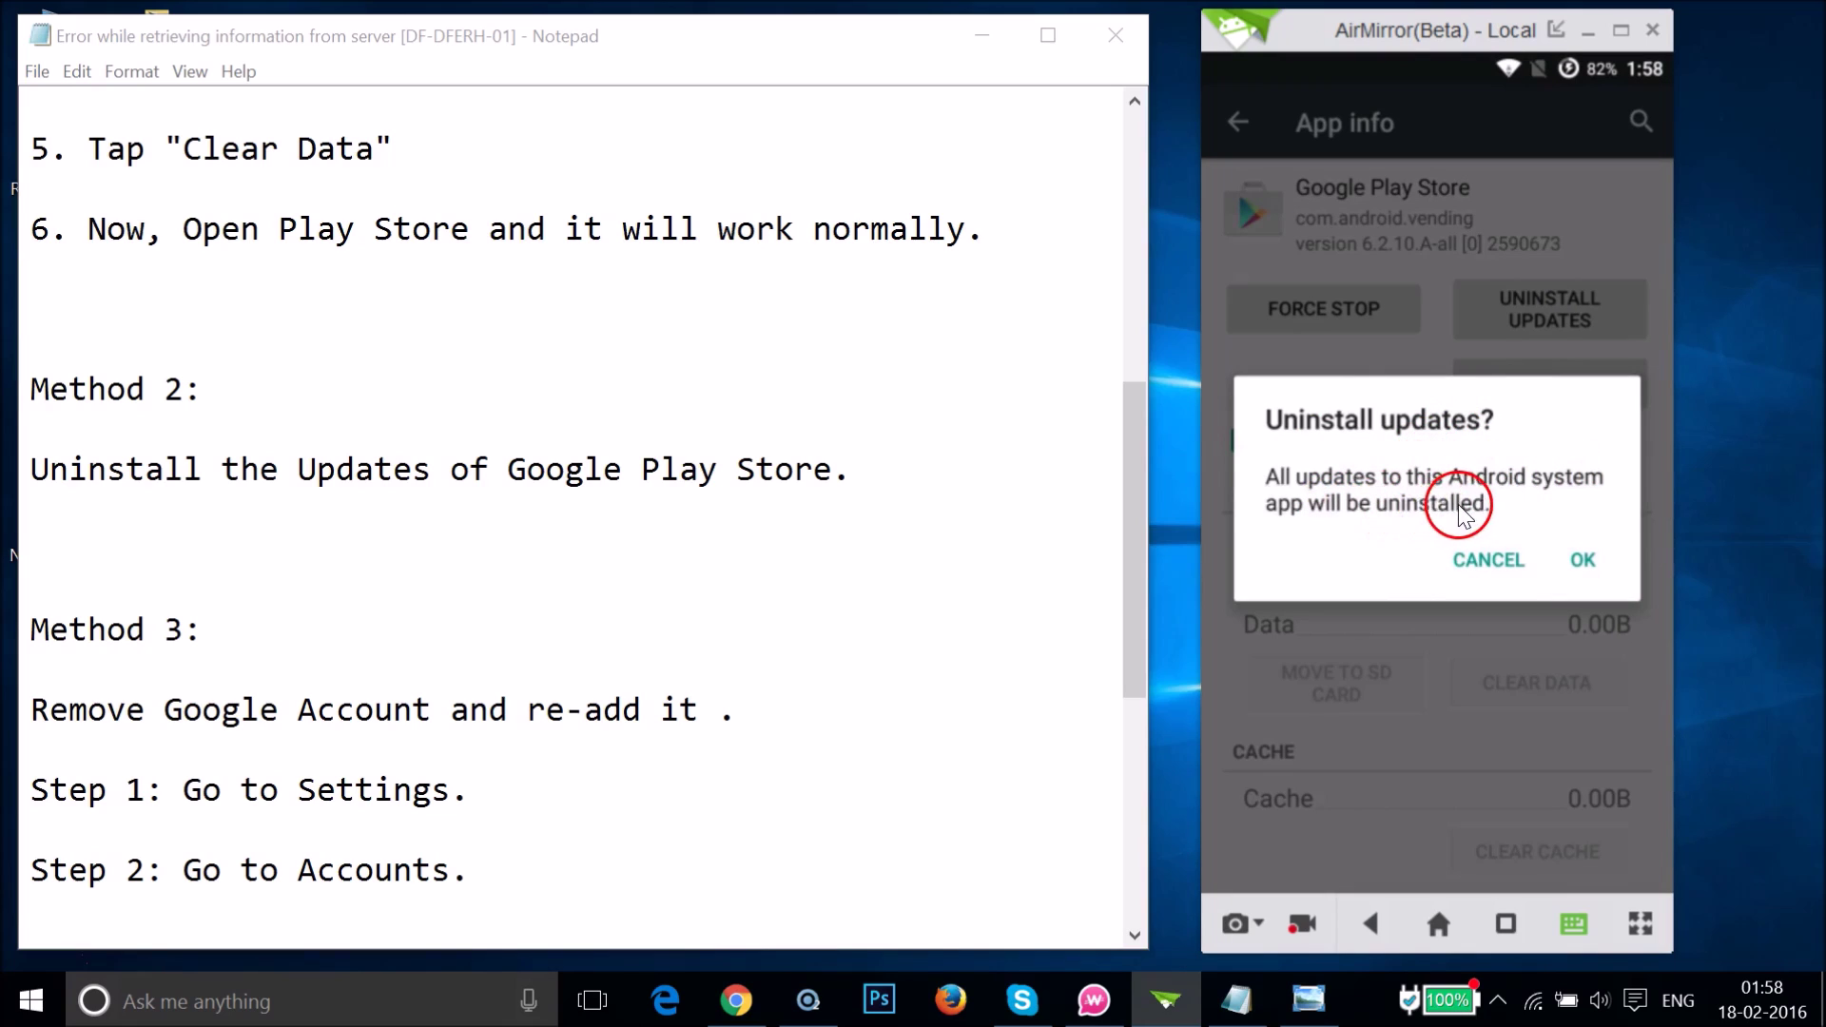
{"action": "left_click", "coordinate": [1586, 559]}
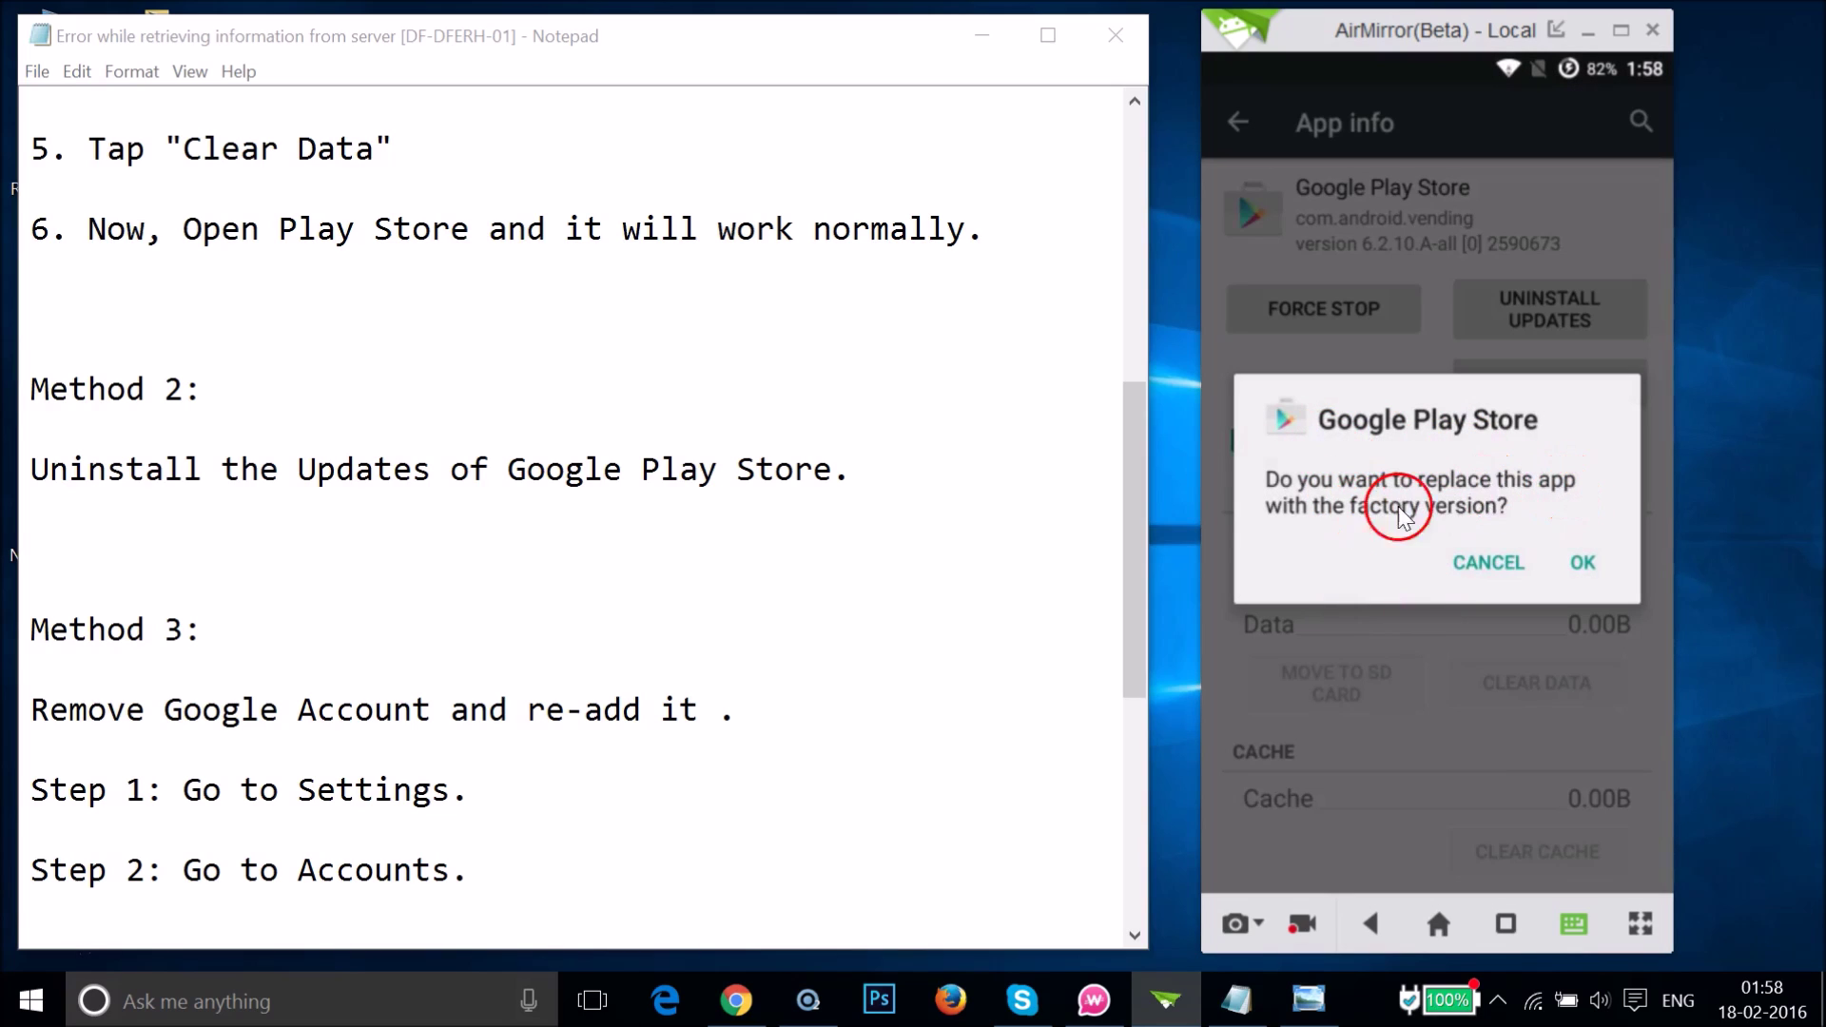
{"action": "left_click", "coordinate": [1580, 561]}
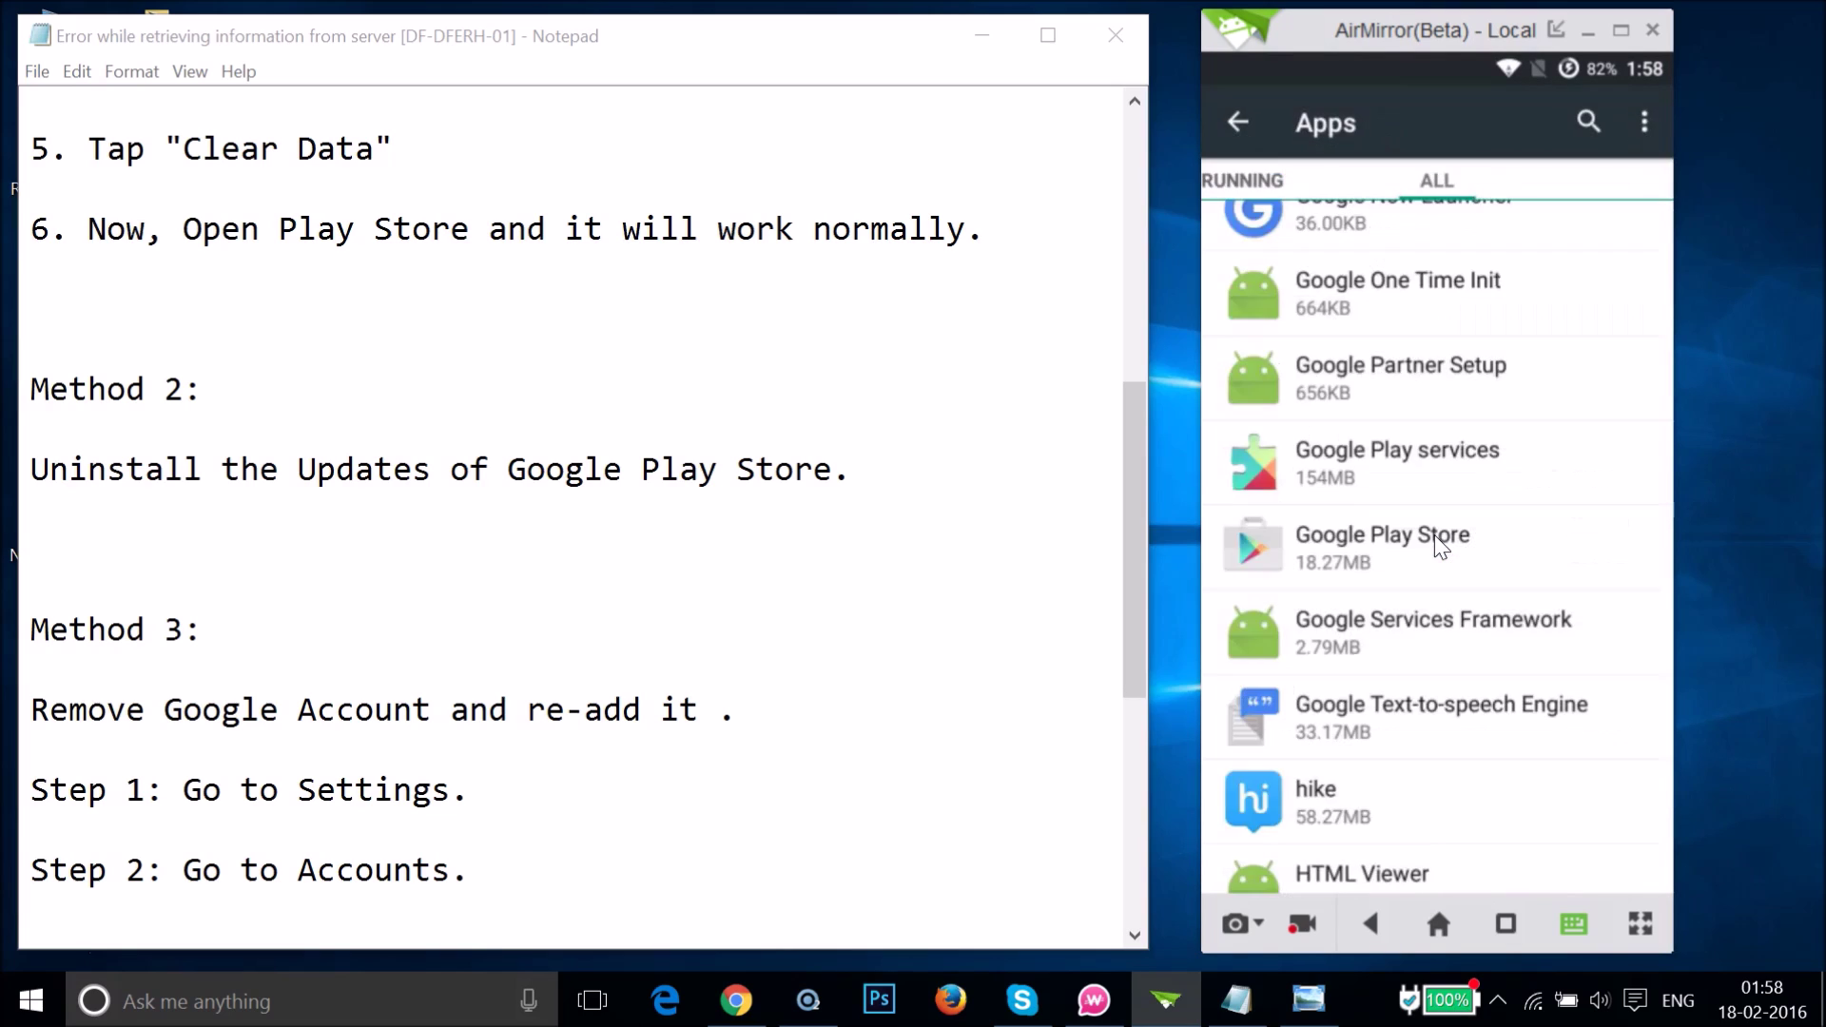
{"action": "right_click", "coordinate": [1438, 544]}
Step: Return the phone to its home screen and scroll Notepad down to Method 3
{"action": "right_click", "coordinate": [1434, 544]}
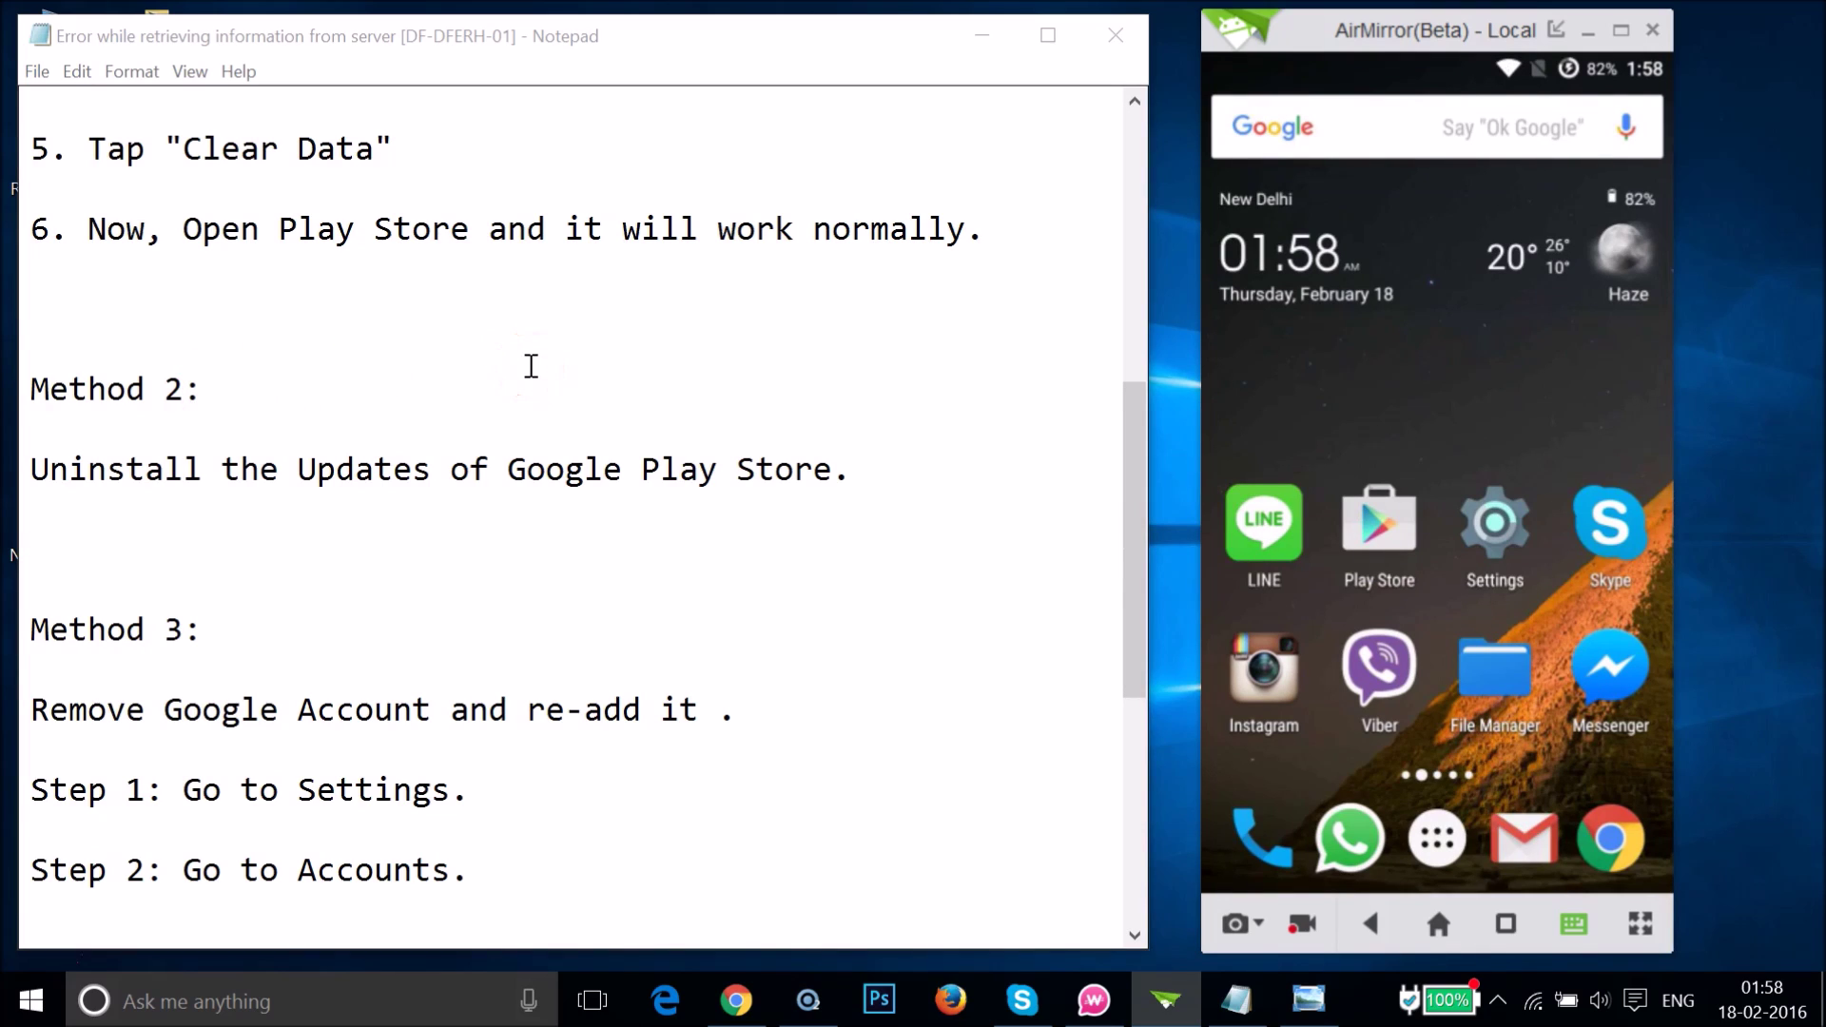
{"action": "left_click", "coordinate": [193, 623]}
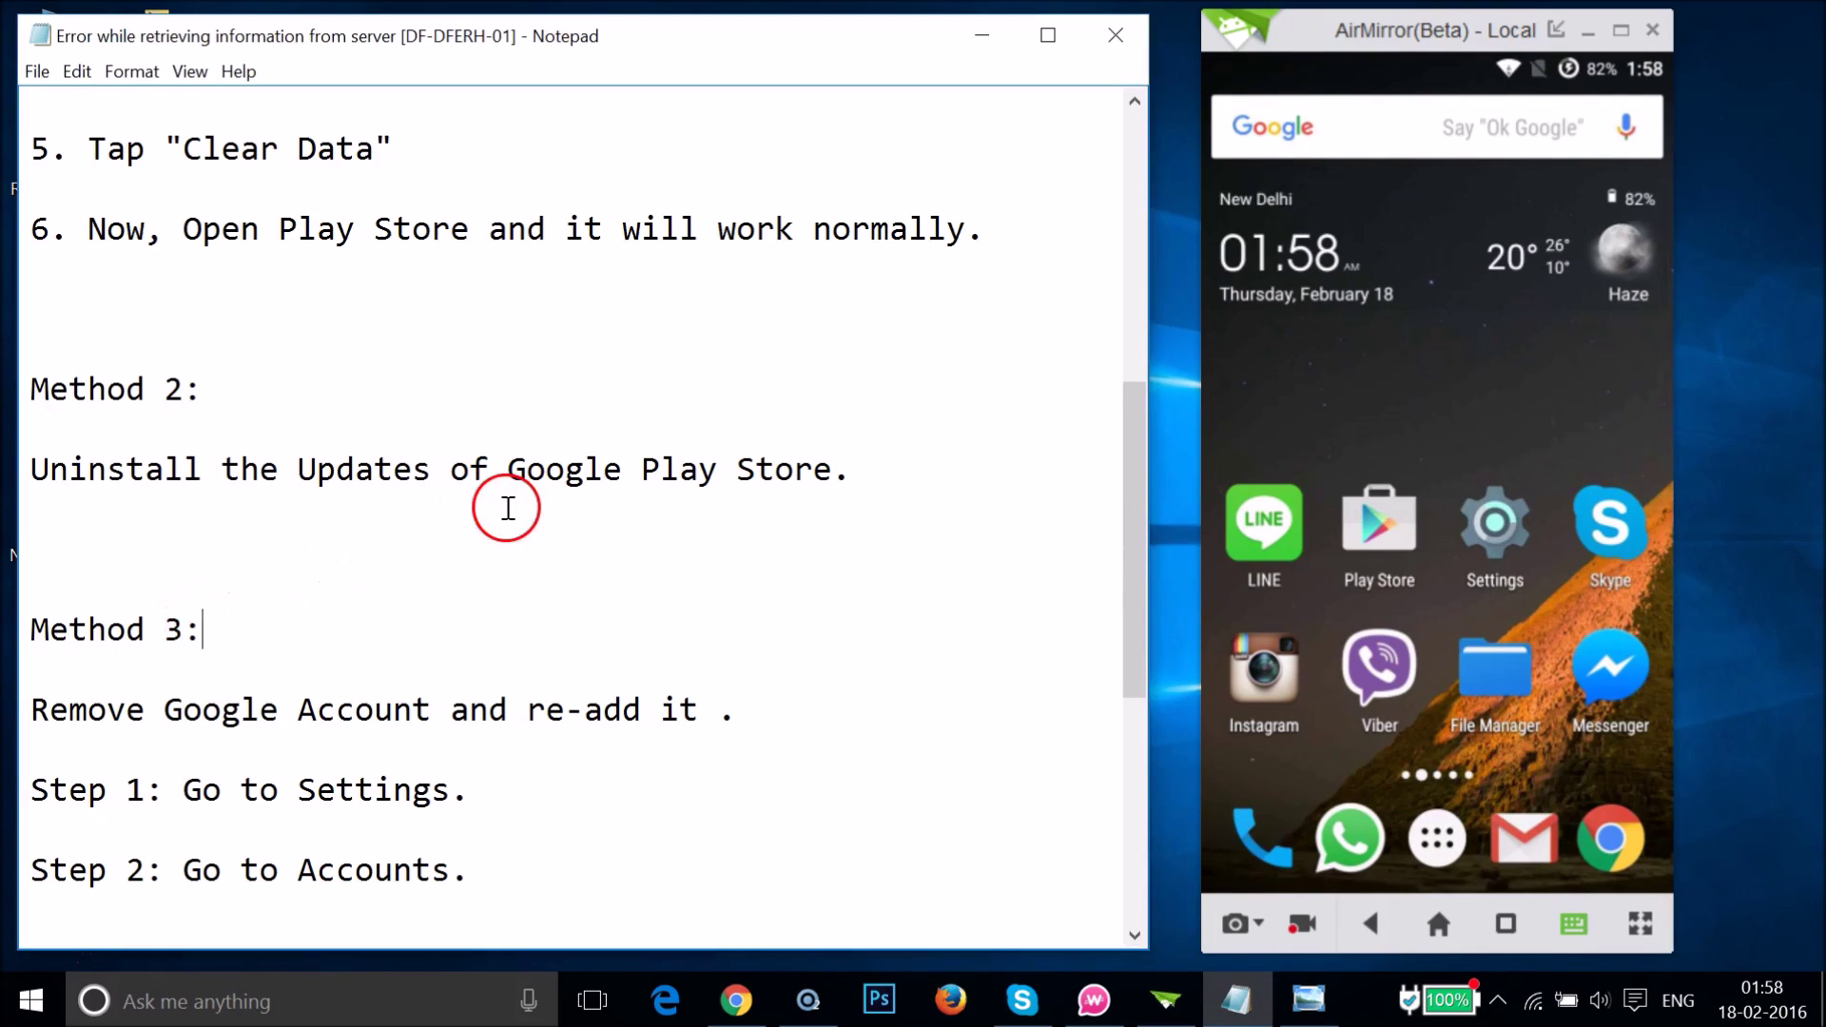
{"action": "scroll", "coordinate": [508, 508], "scroll_direction": "down", "scroll_amount": 1}
{"action": "scroll", "coordinate": [508, 509], "scroll_direction": "down", "scroll_amount": 1}
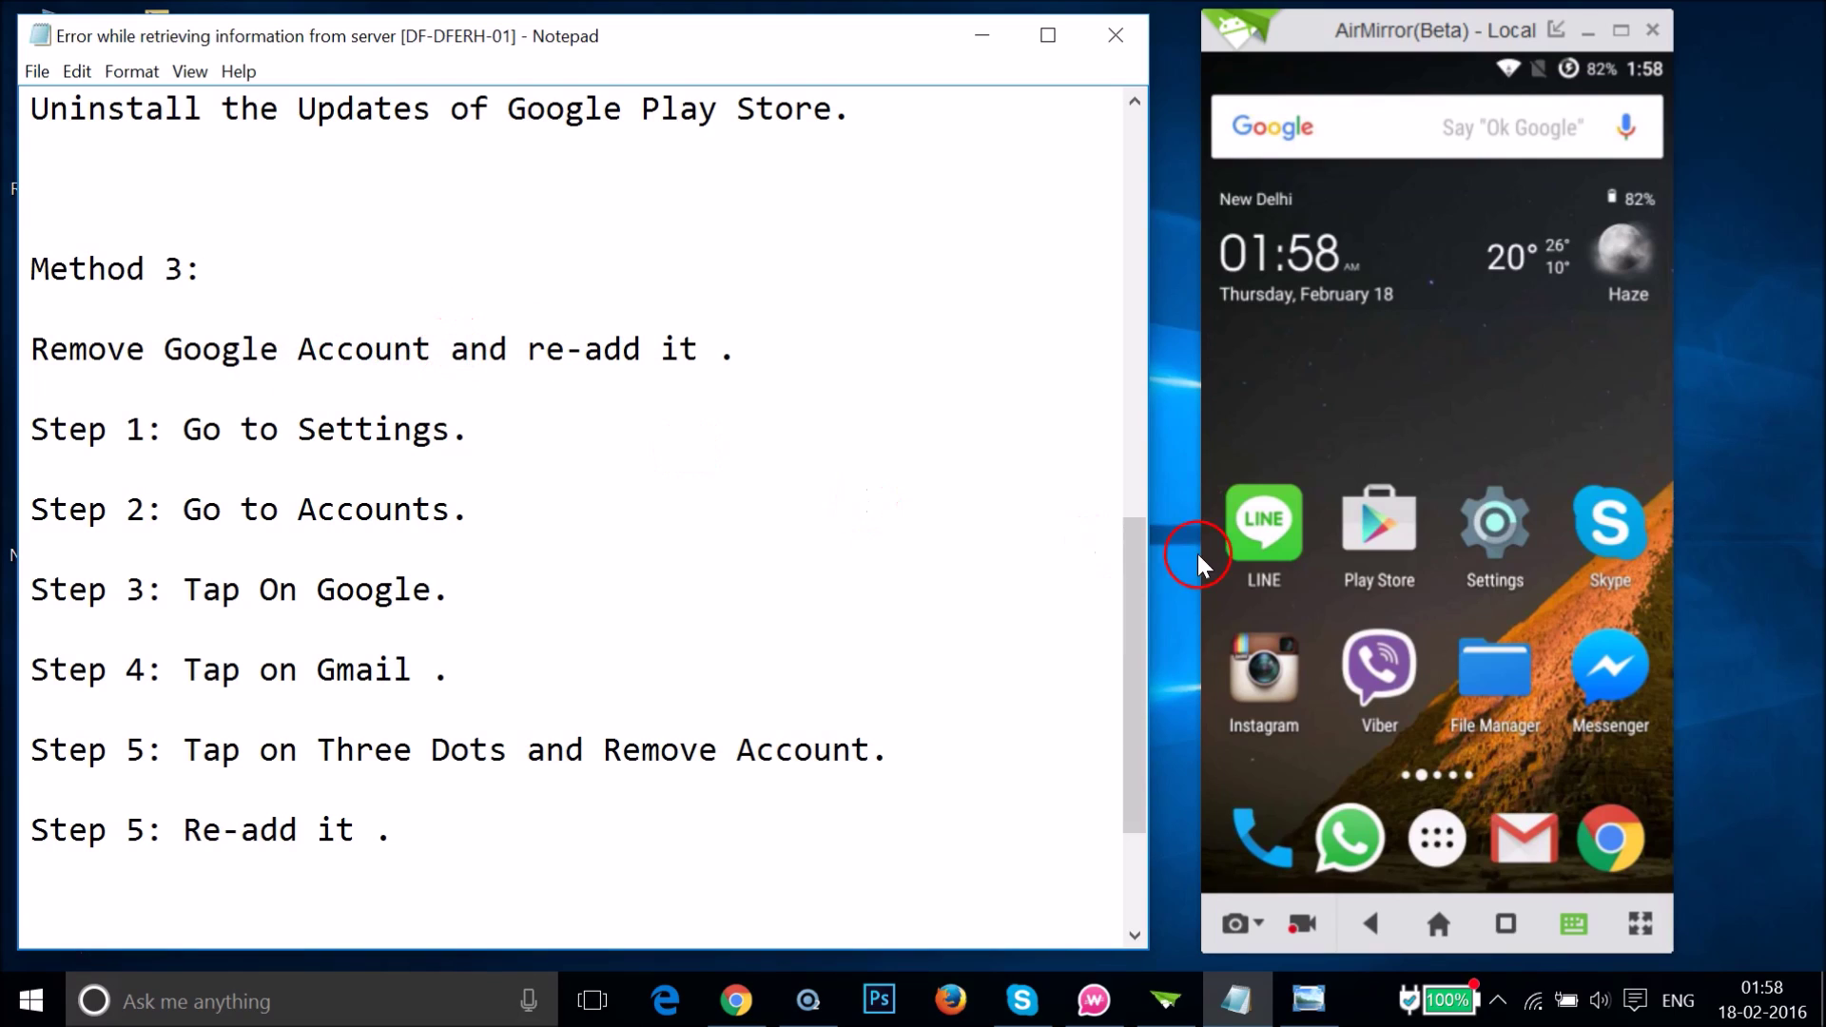
{"action": "left_click", "coordinate": [1495, 538]}
Step: Open Accounts, then Google, in the phone's Settings
{"action": "left_click", "coordinate": [1487, 559]}
{"action": "left_click", "coordinate": [1493, 640]}
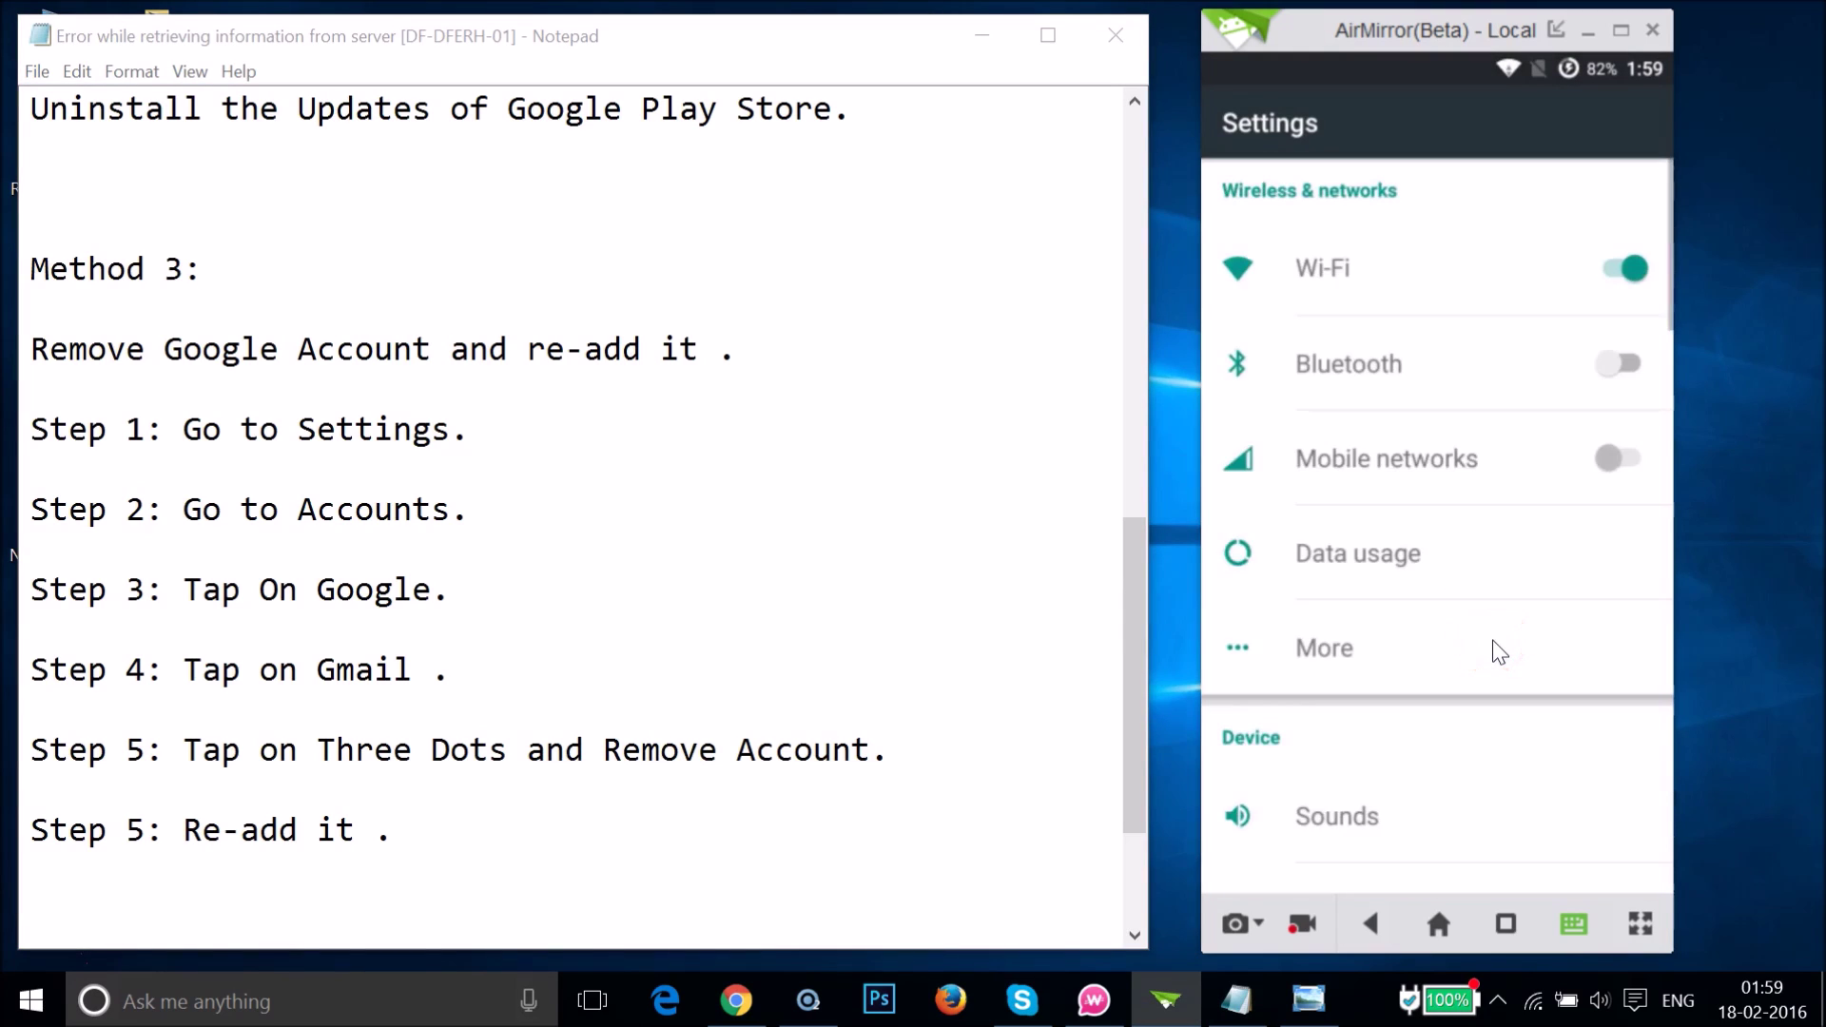
{"action": "scroll", "coordinate": [1500, 652], "scroll_direction": "down", "scroll_amount": 5}
{"action": "scroll", "coordinate": [1499, 652], "scroll_direction": "down", "scroll_amount": 10}
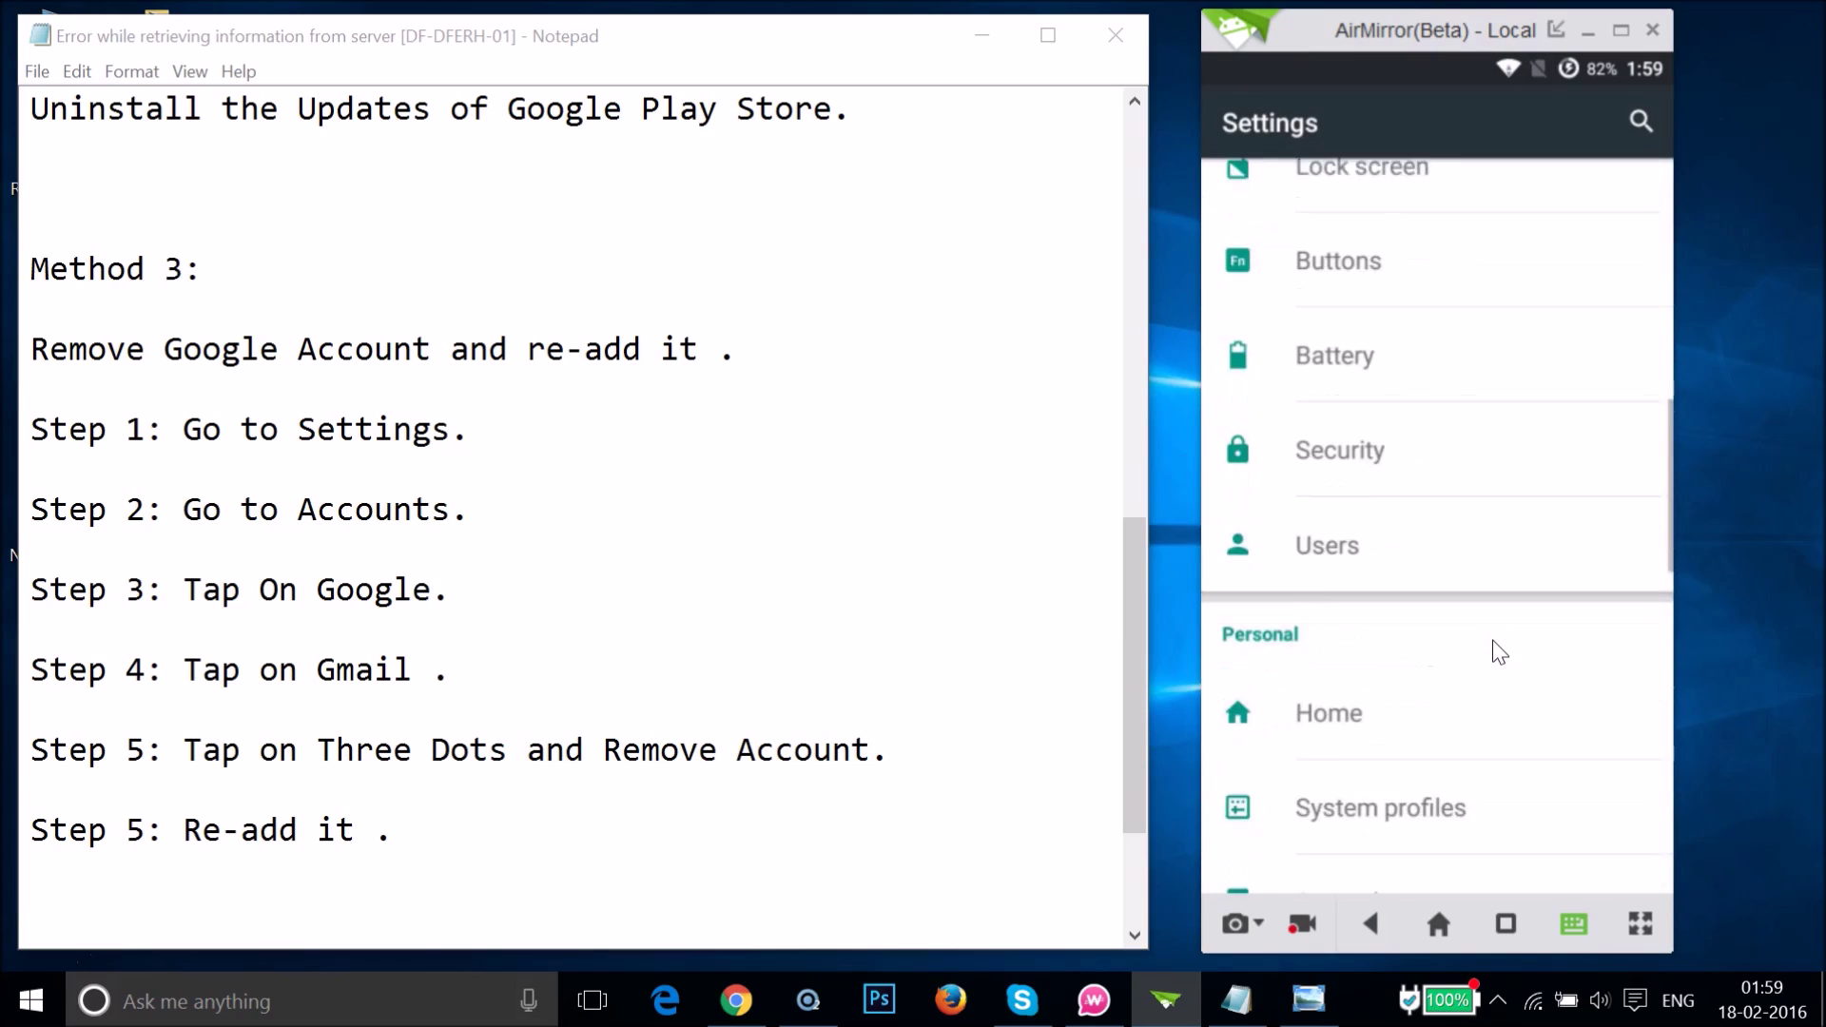
{"action": "scroll", "coordinate": [1499, 652], "scroll_direction": "down", "scroll_amount": 3}
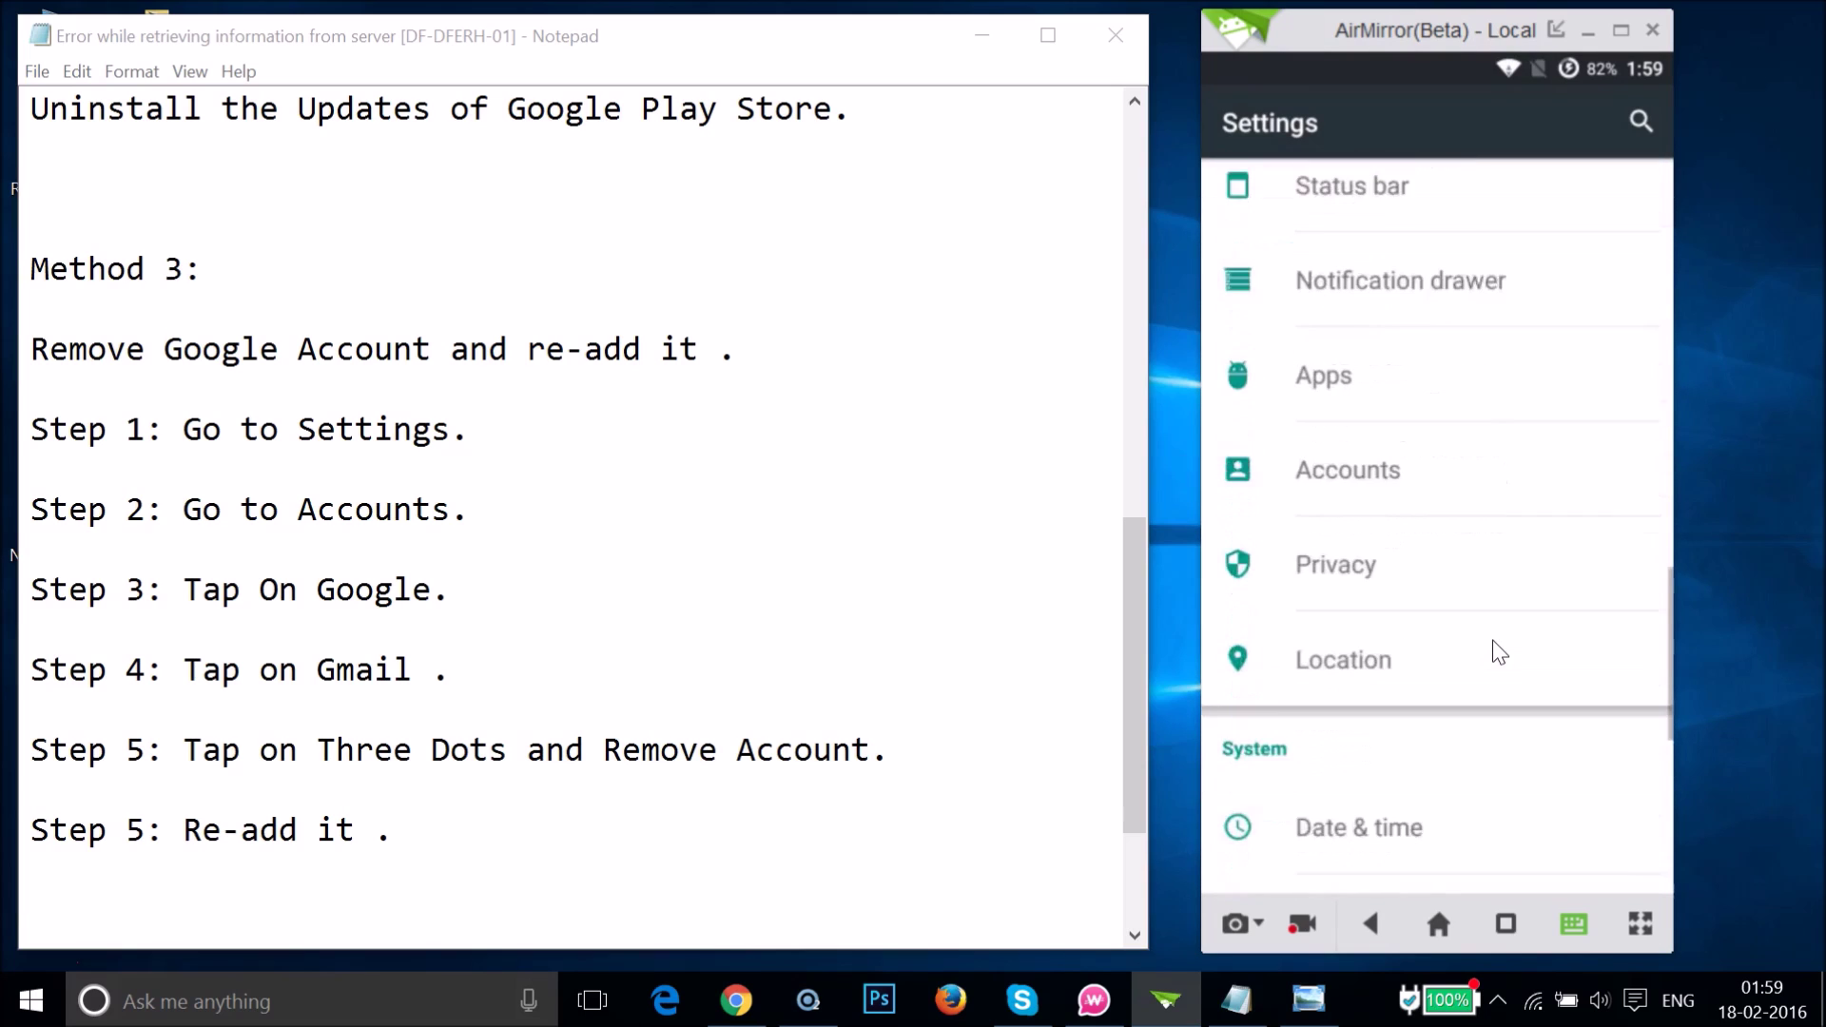
{"action": "left_click", "coordinate": [1316, 370]}
{"action": "left_click", "coordinate": [1424, 419]}
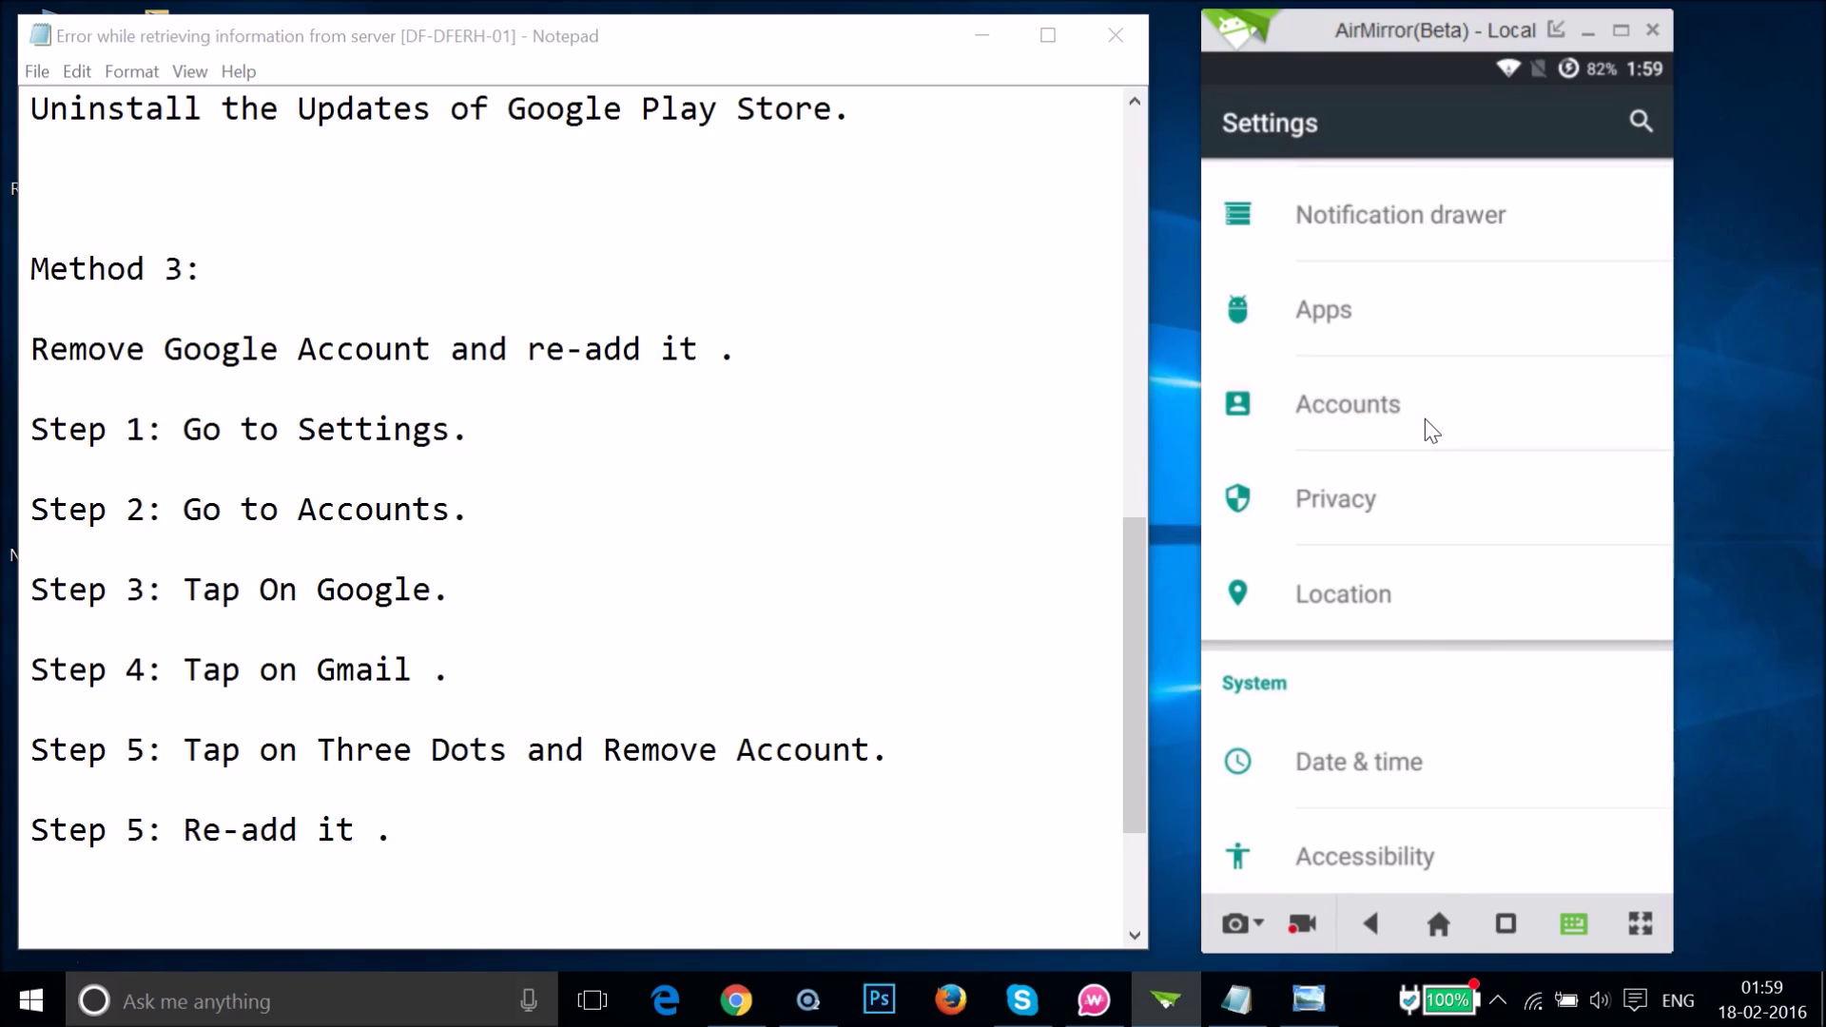
{"action": "left_click", "coordinate": [1520, 432]}
{"action": "left_click", "coordinate": [1358, 203]}
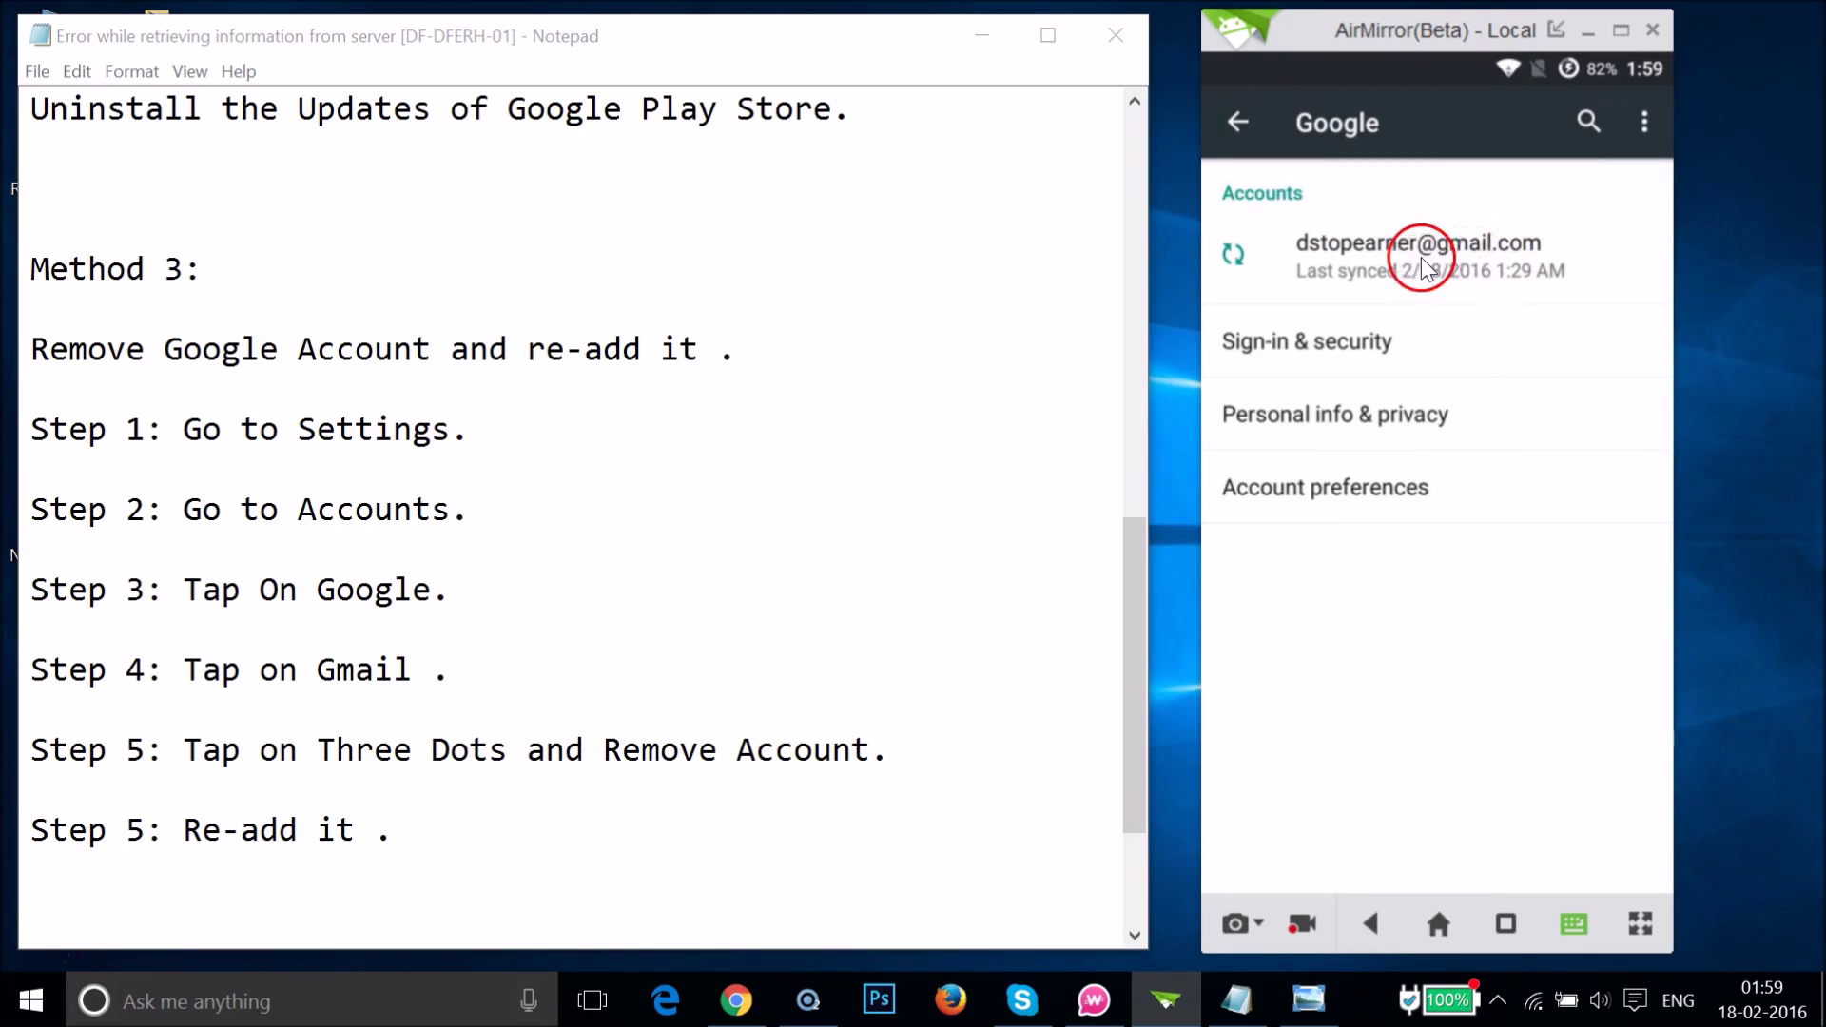
Step: View the Google account's sync page and options menu, then go back to the Accounts list
{"action": "left_click", "coordinate": [1515, 247]}
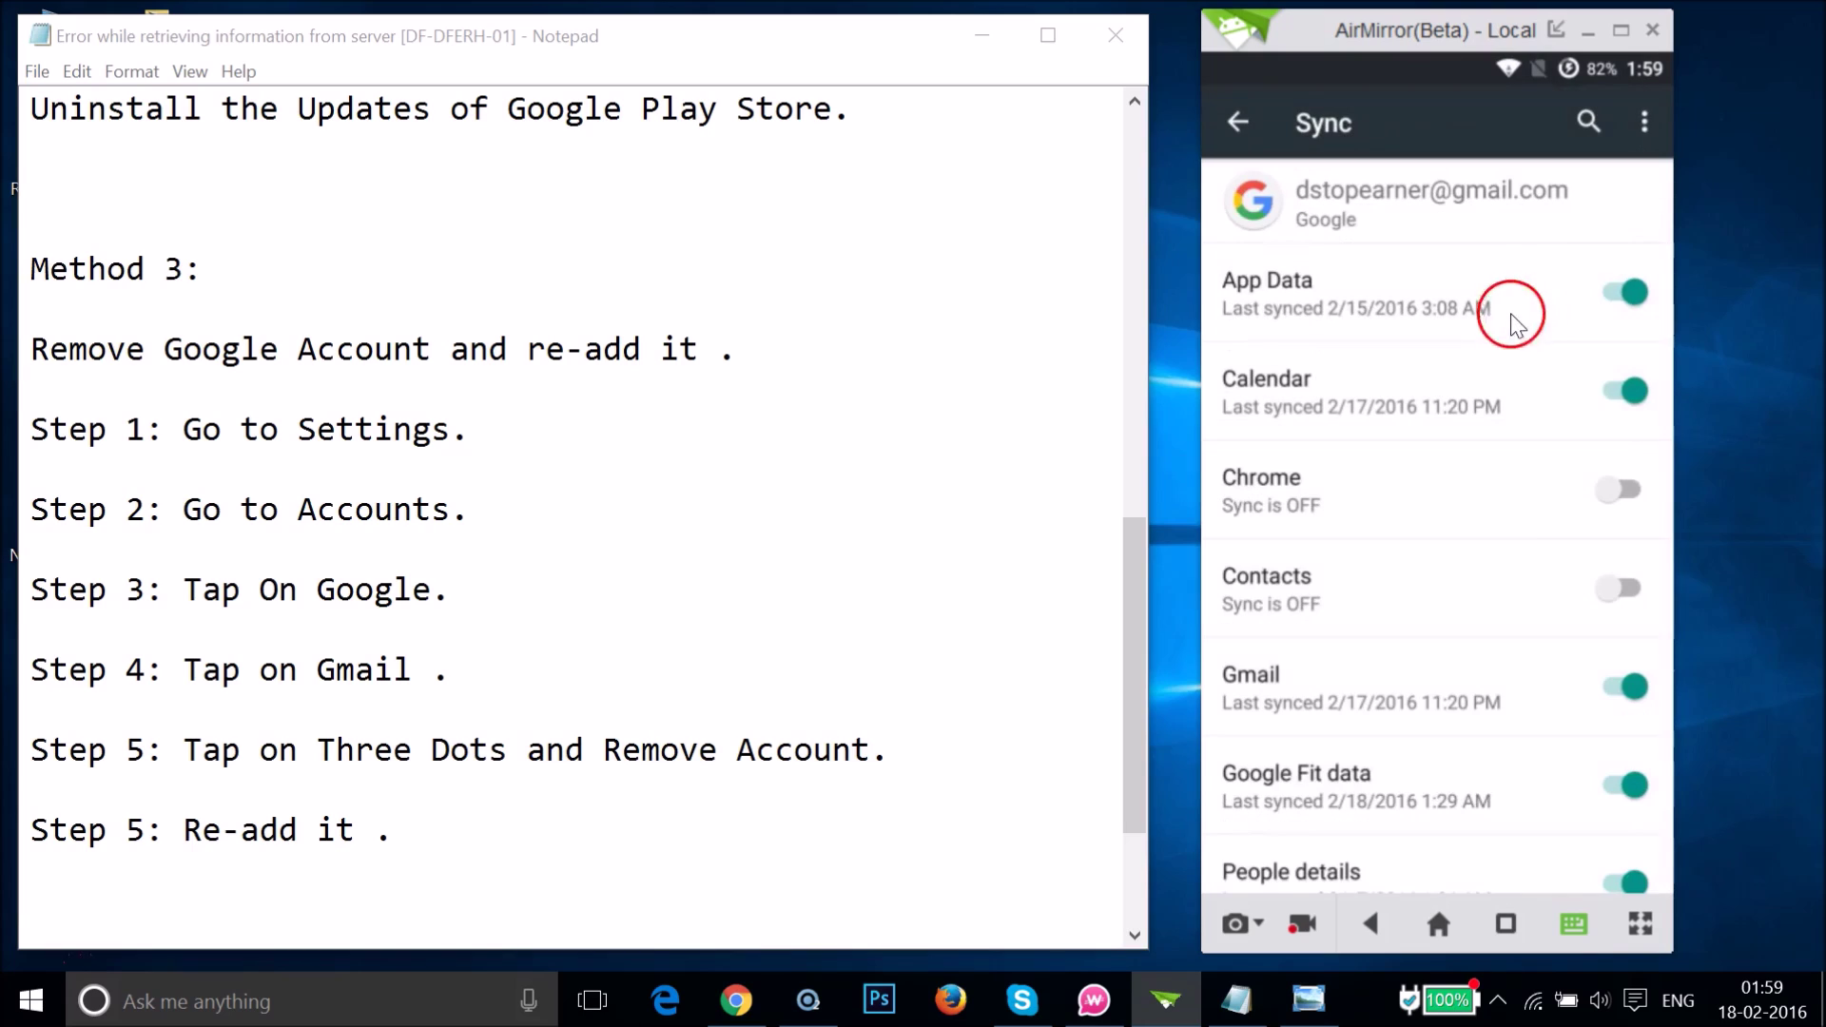
{"action": "left_click", "coordinate": [1645, 127]}
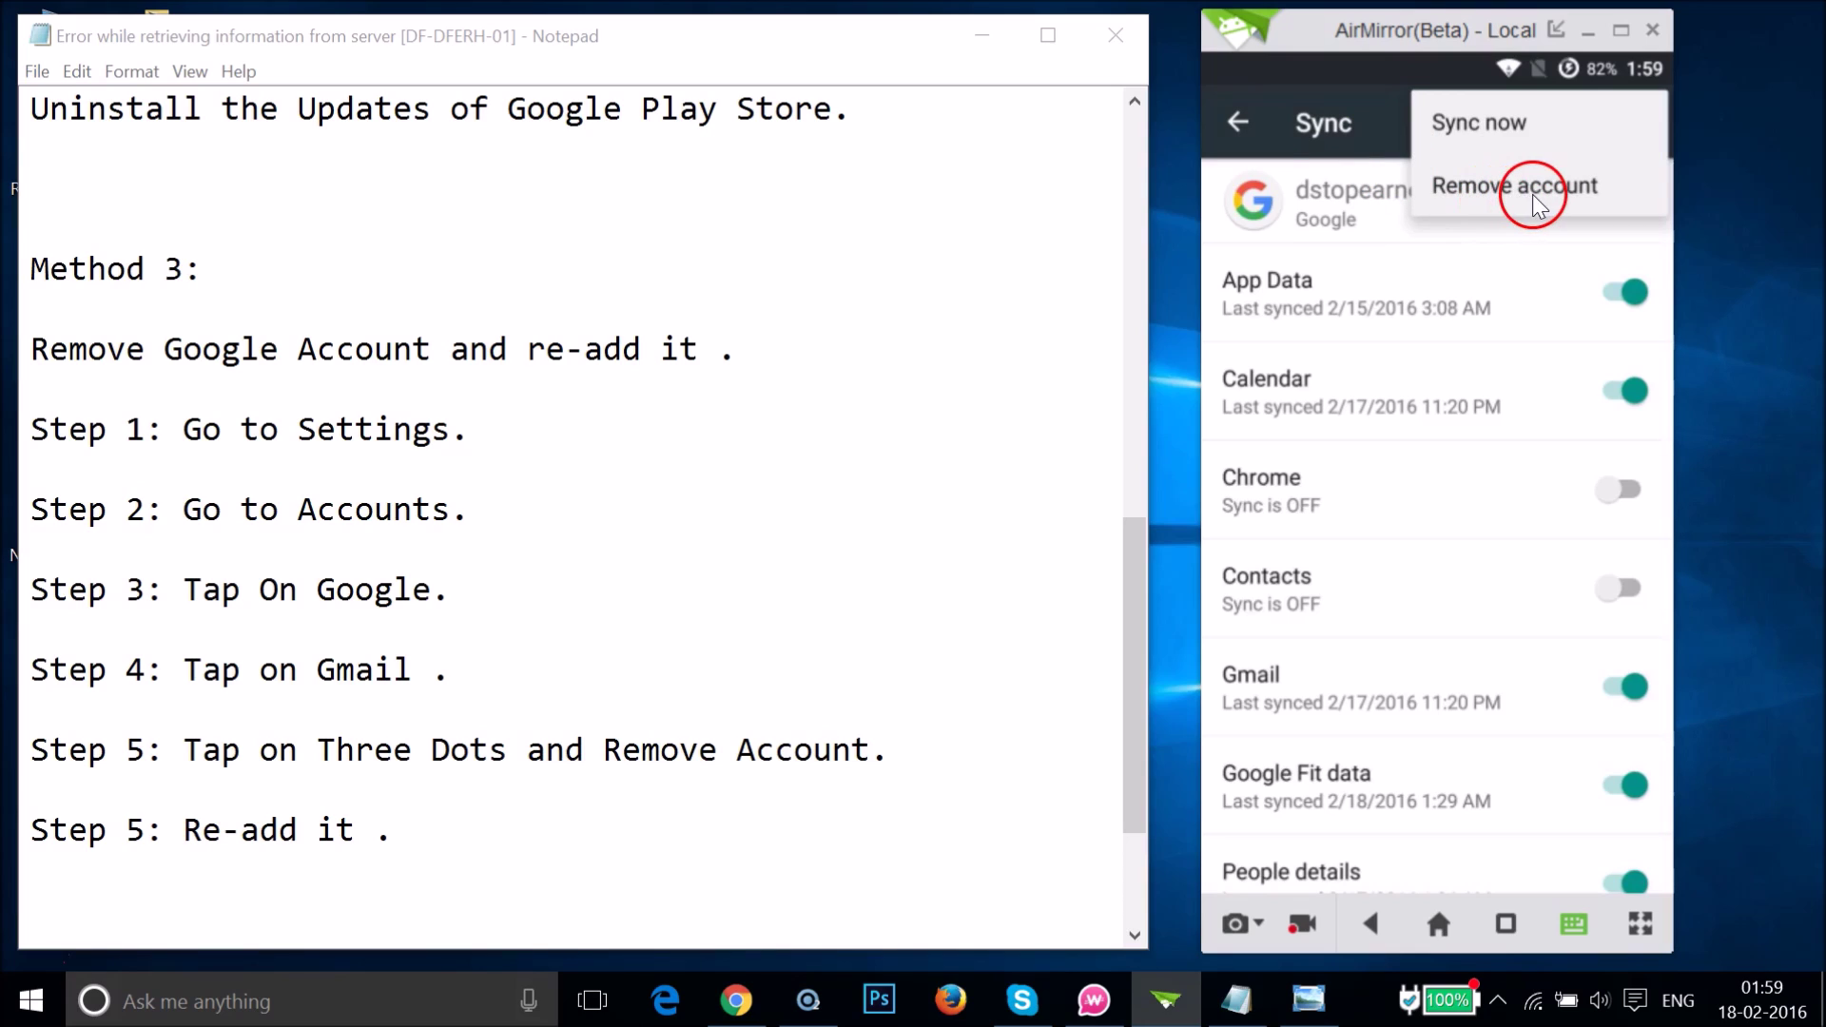
{"action": "left_click", "coordinate": [1240, 139]}
{"action": "left_click", "coordinate": [1303, 162]}
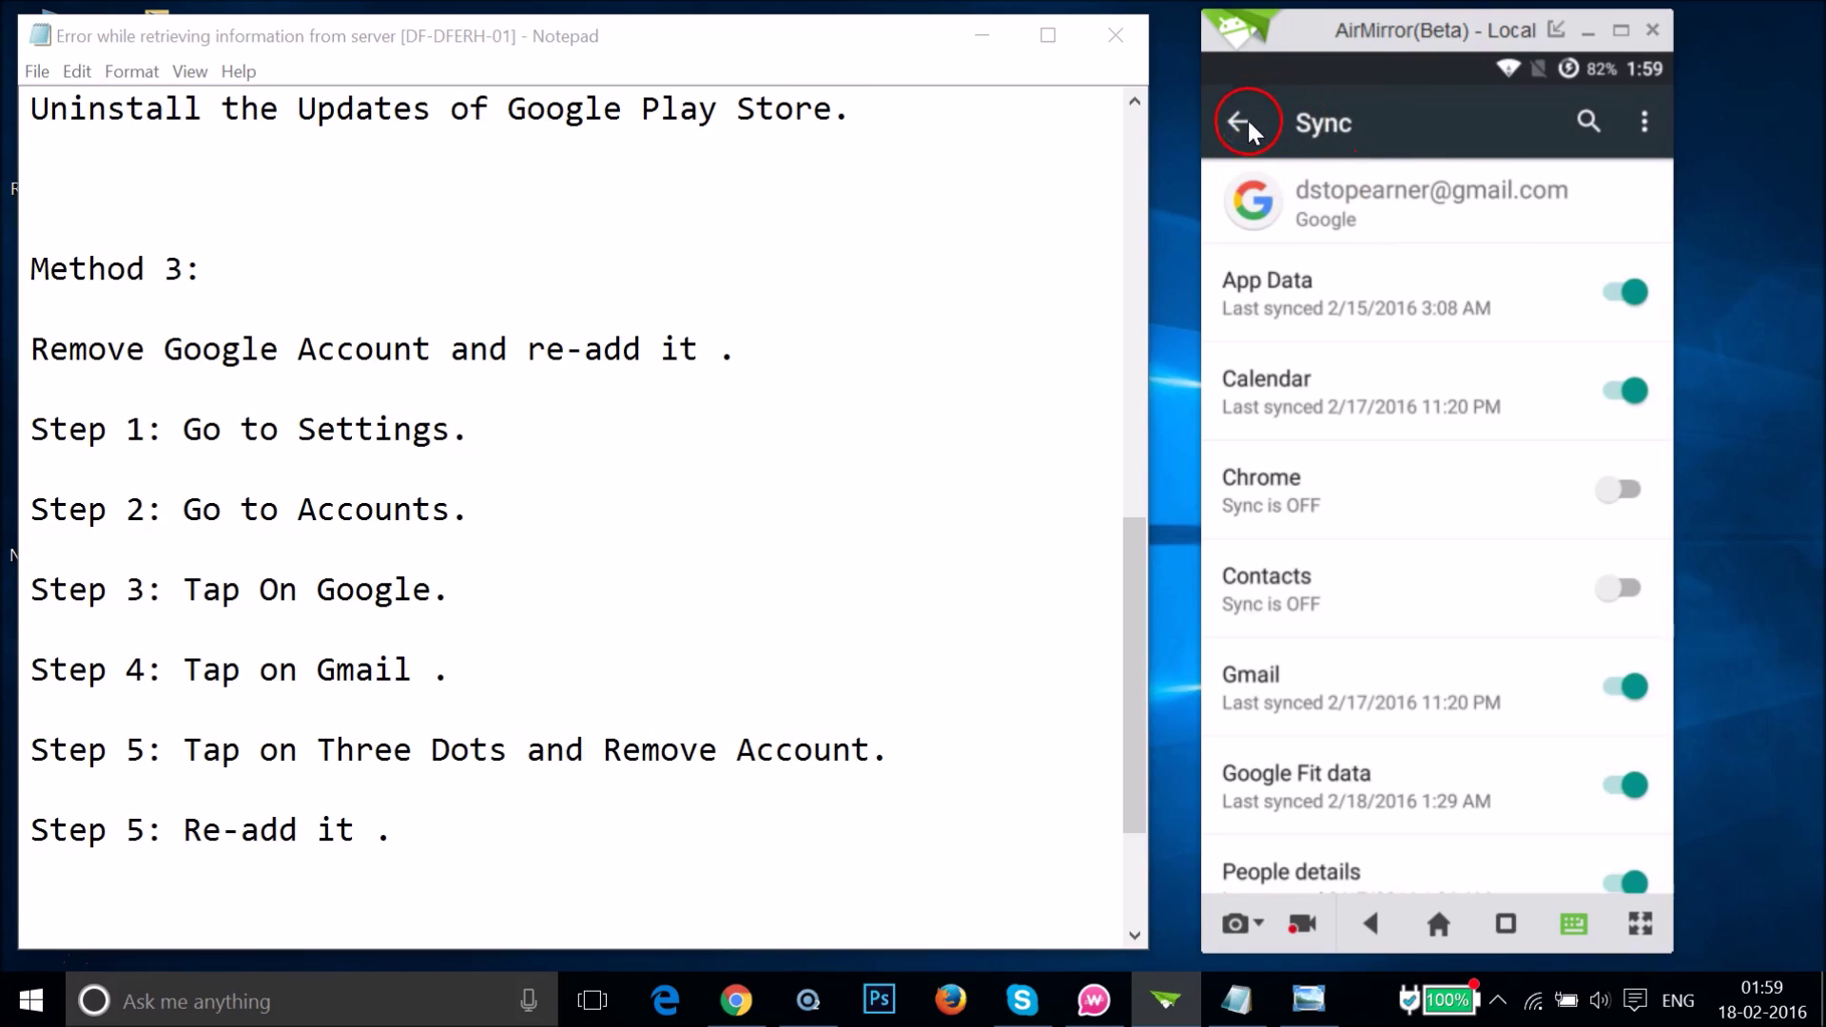
{"action": "left_click", "coordinate": [1230, 125]}
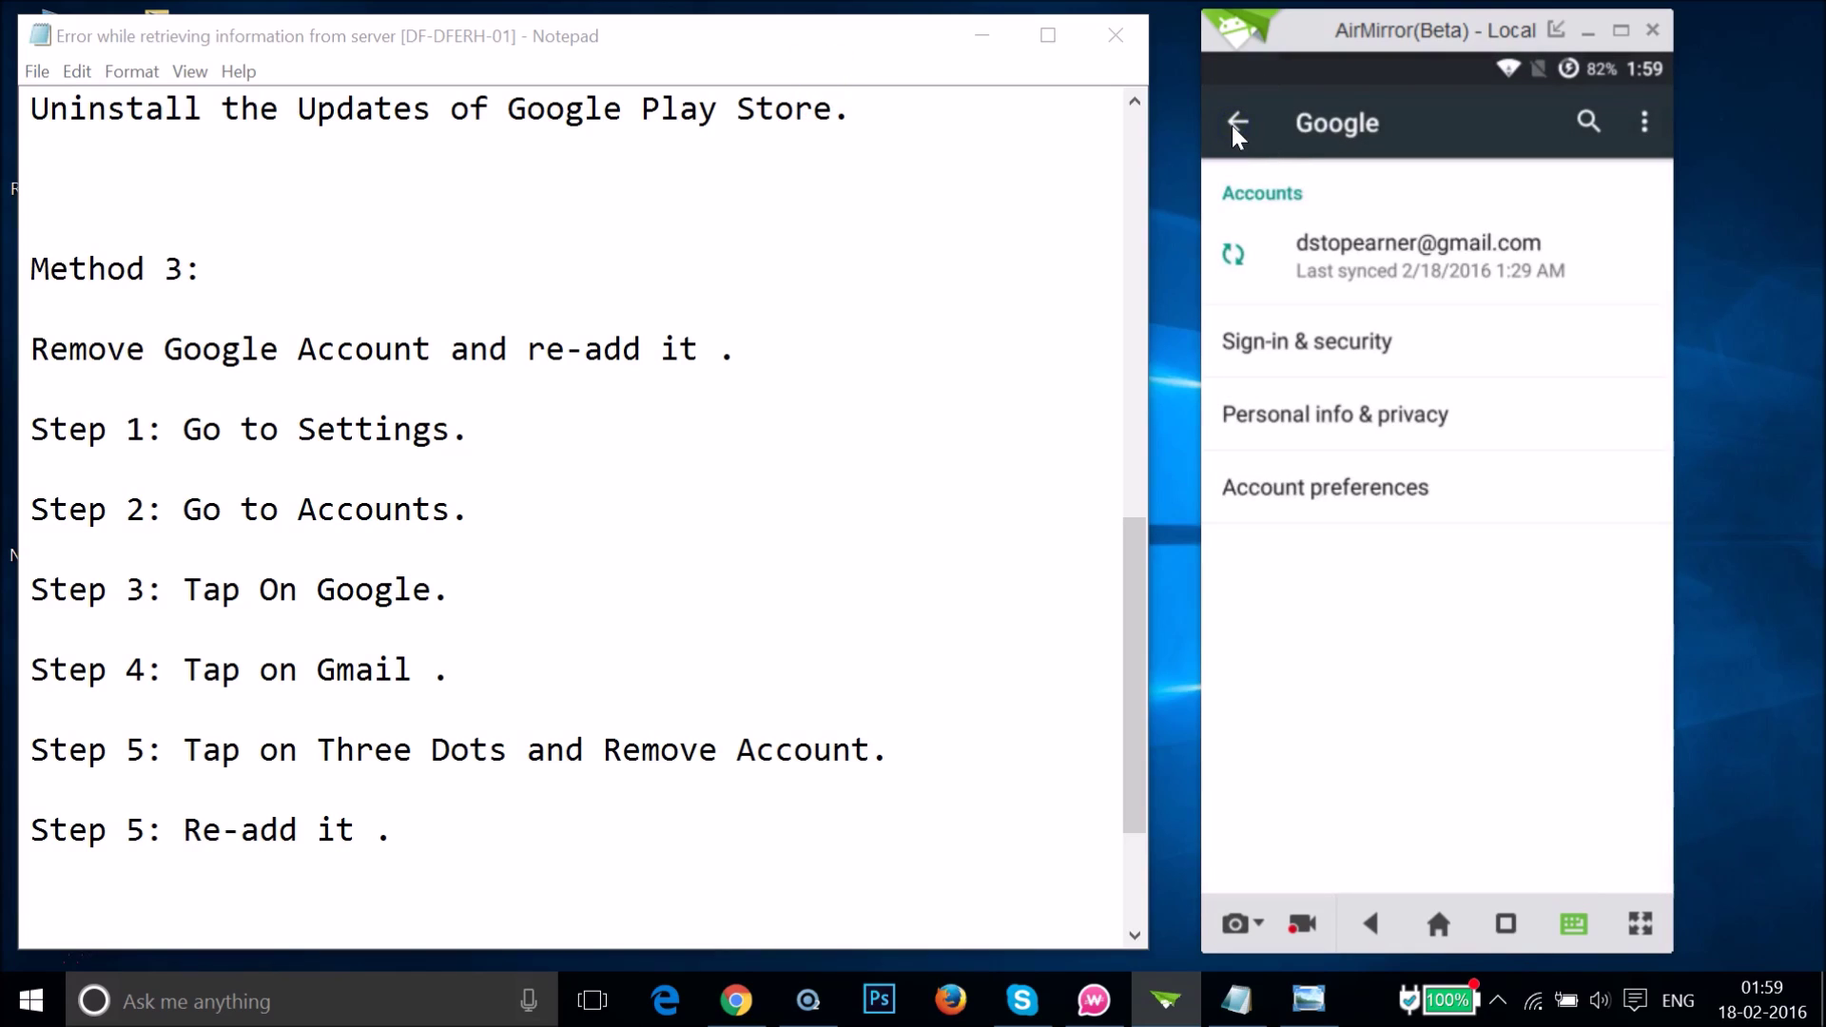
{"action": "left_click", "coordinate": [1233, 127]}
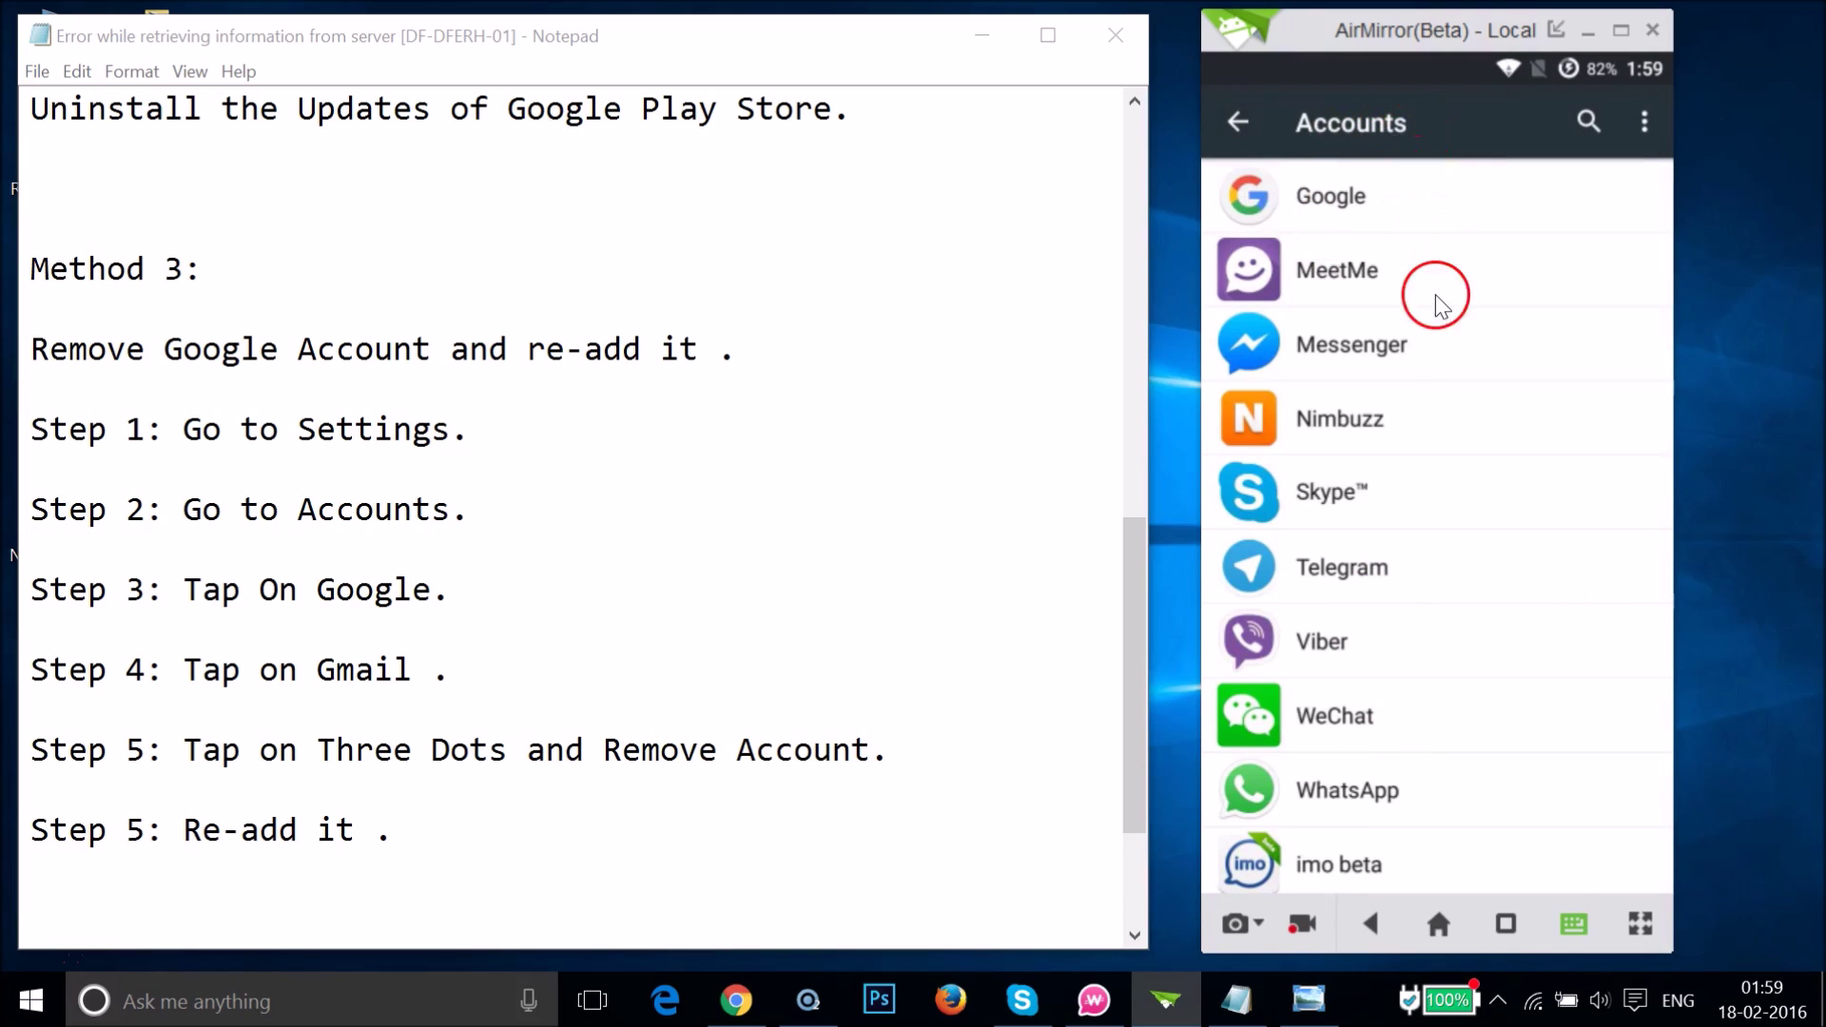
Step: Start adding a Google account via Add account, then return to Notepad's Method 3 notes
{"action": "scroll", "coordinate": [1442, 306], "scroll_direction": "down", "scroll_amount": 1}
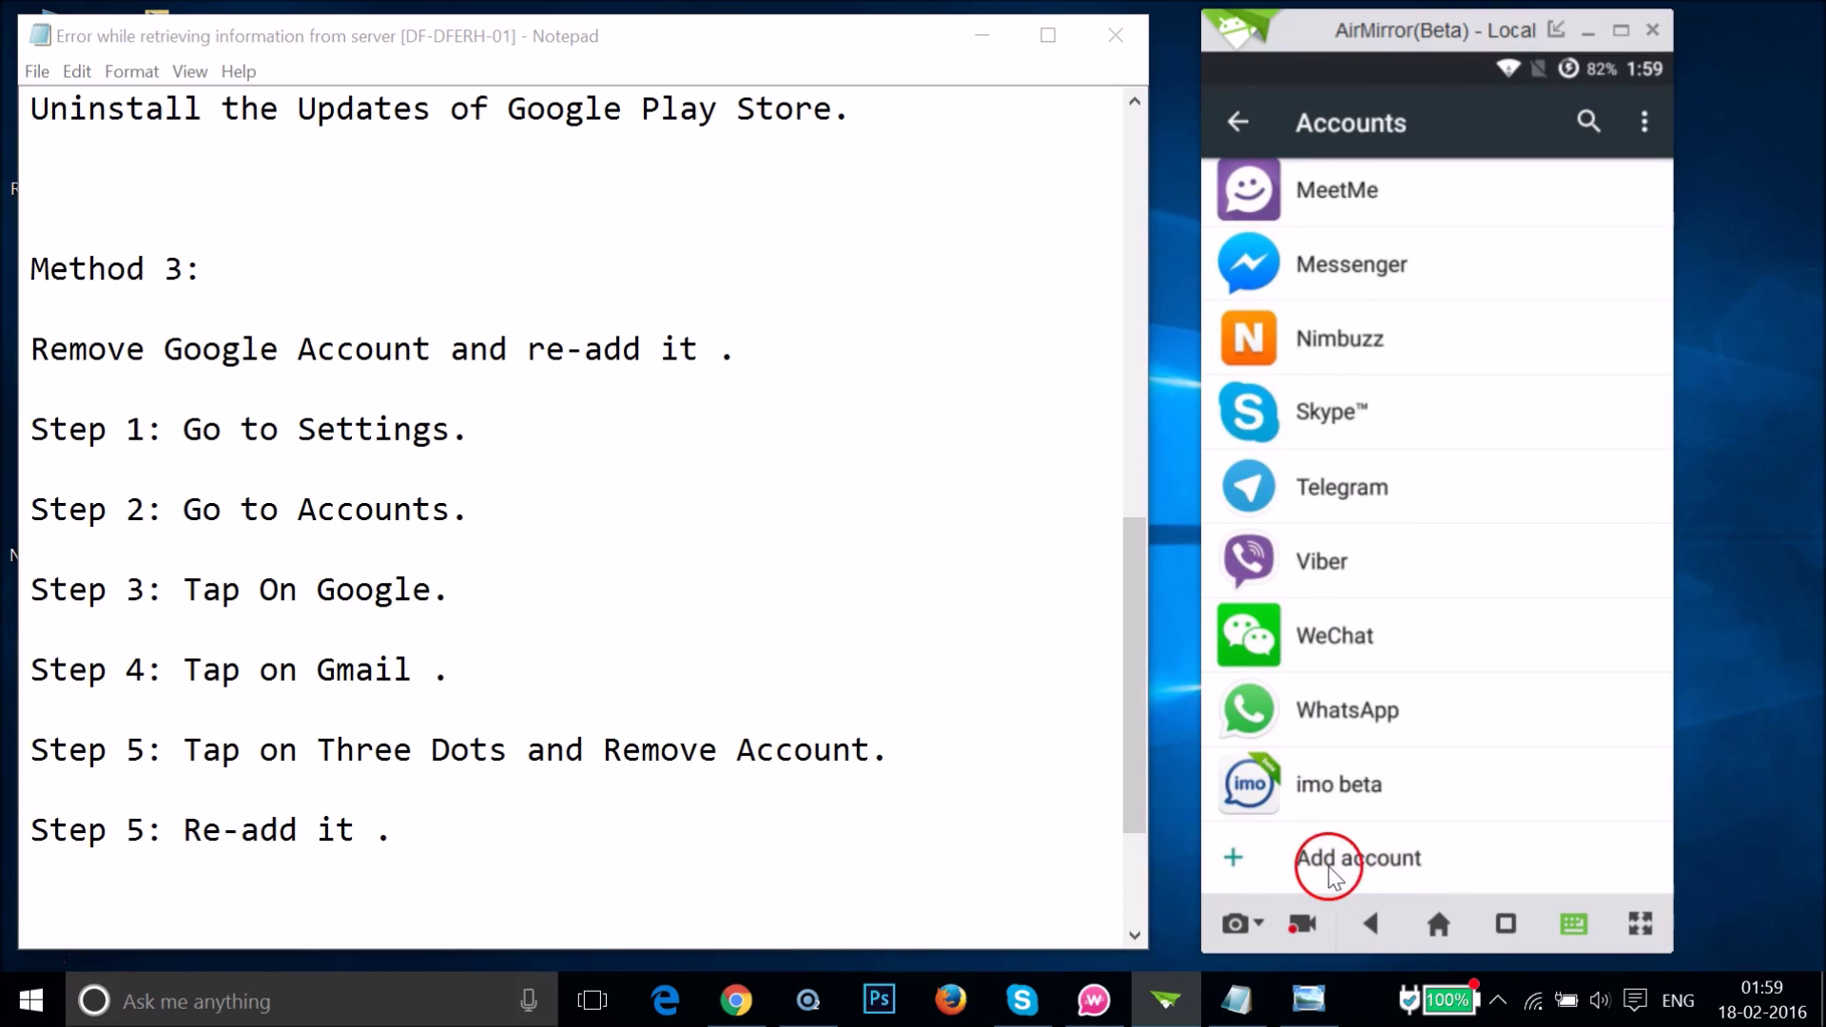
{"action": "left_click", "coordinate": [1376, 865]}
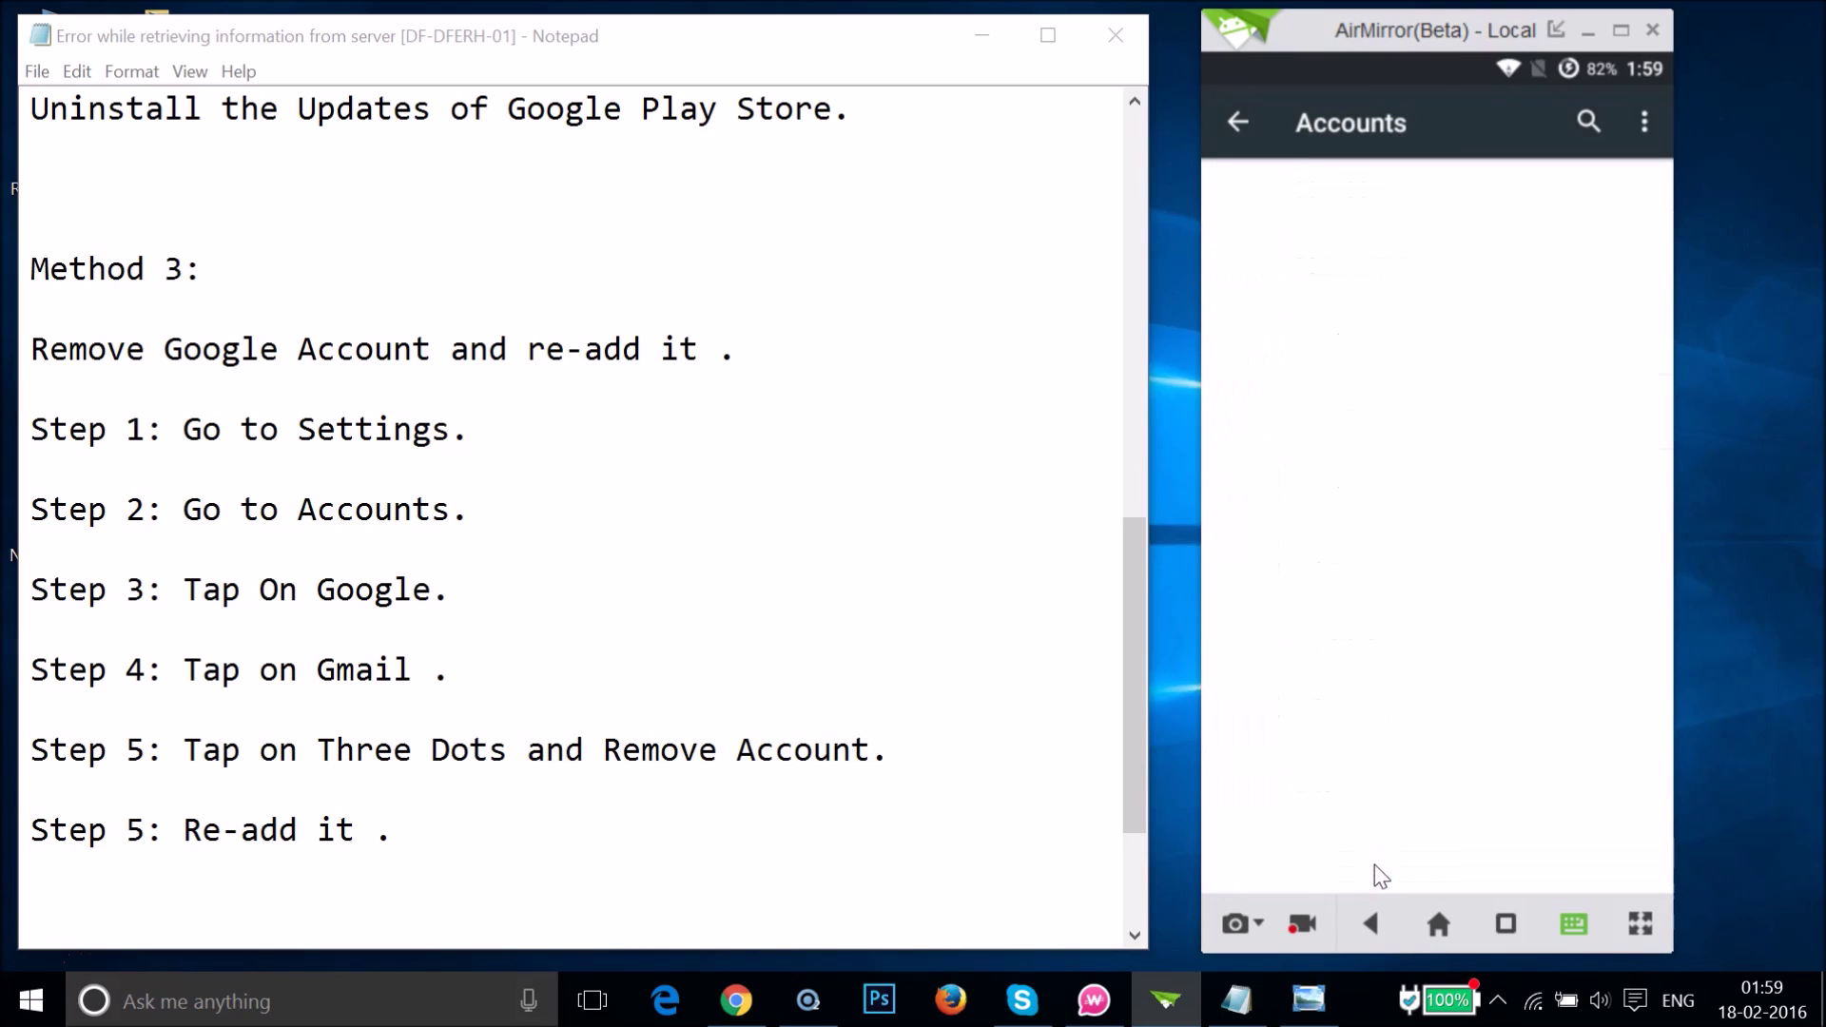
{"action": "left_click", "coordinate": [1322, 601]}
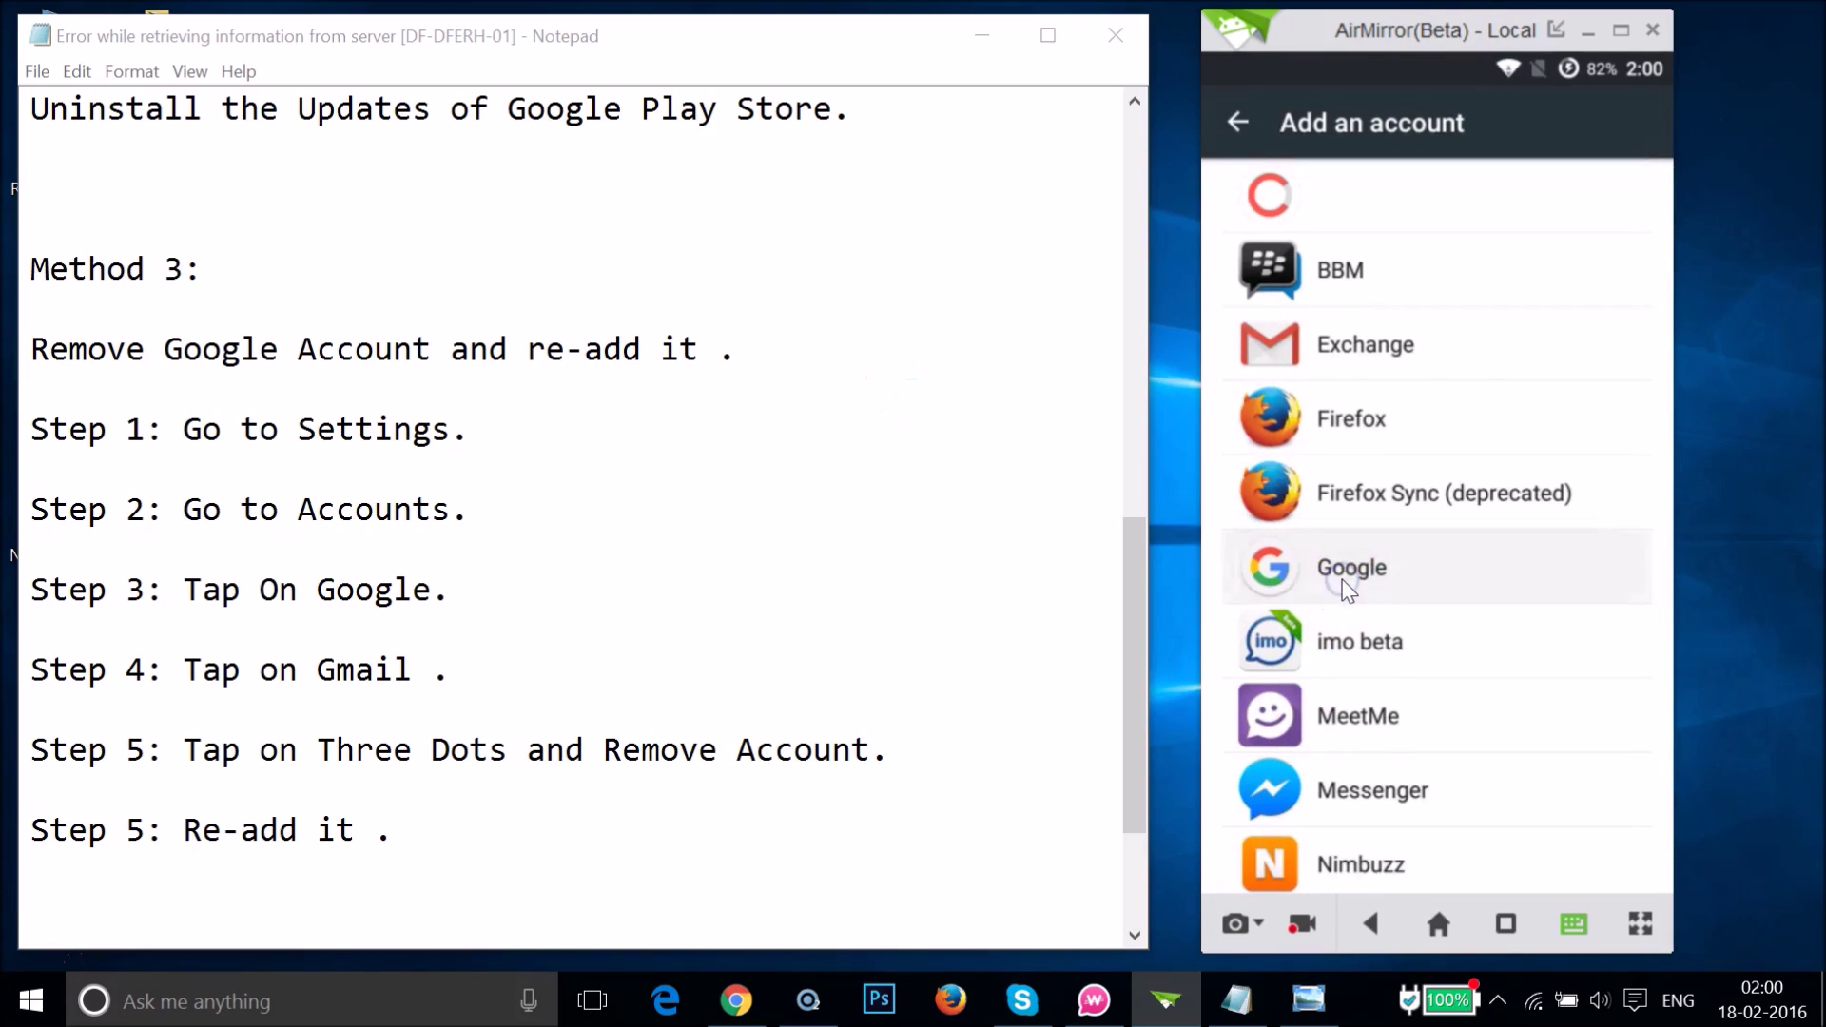
{"action": "left_click", "coordinate": [1388, 540]}
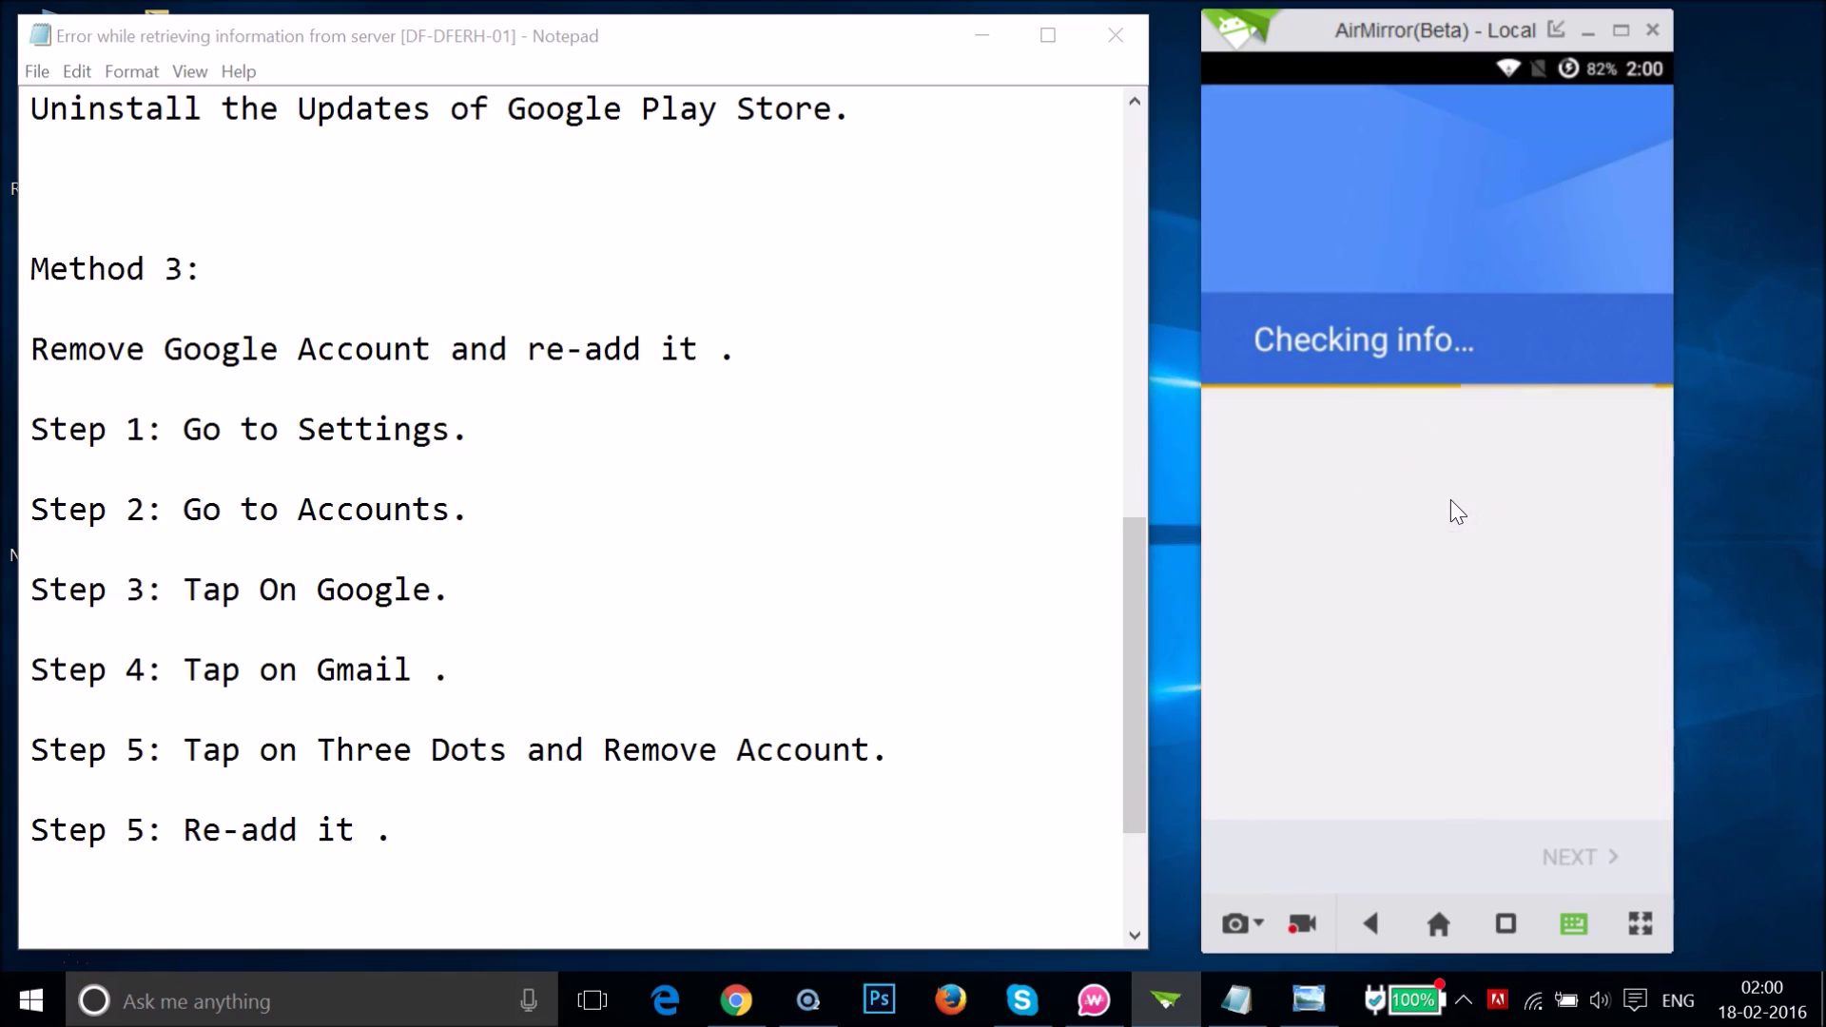
{"action": "left_click", "coordinate": [684, 431]}
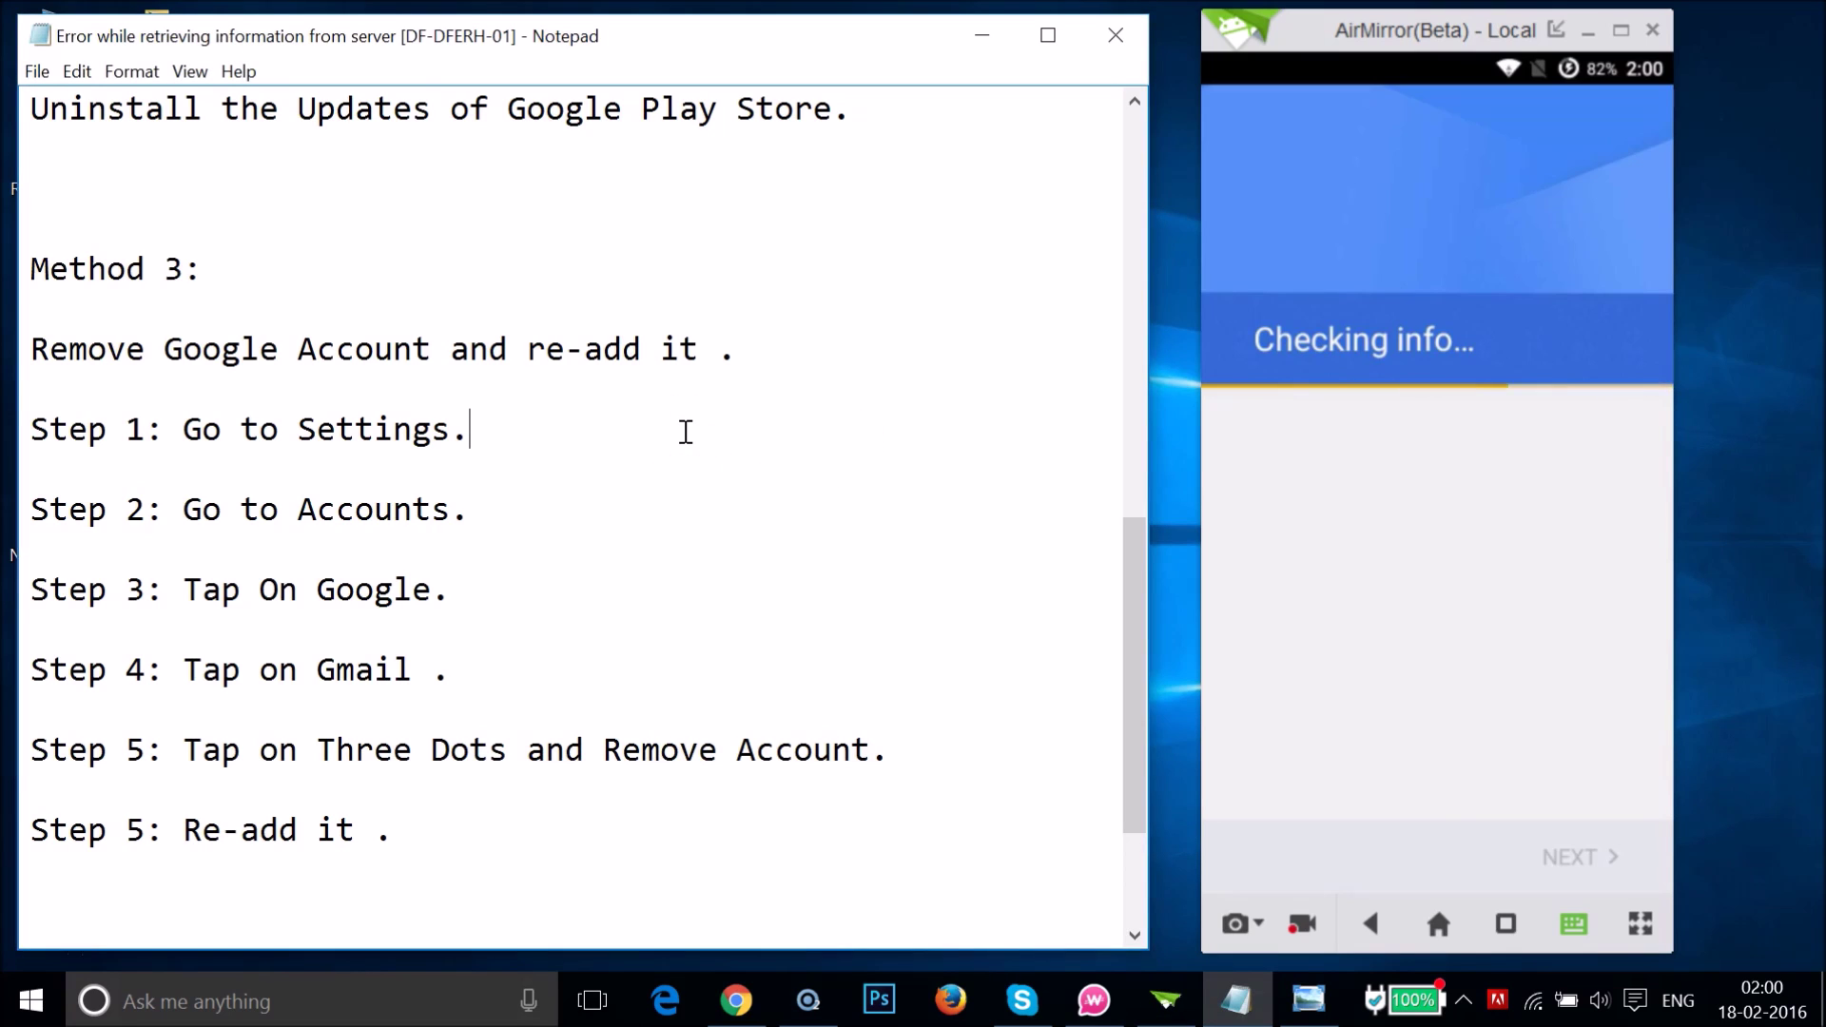
{"action": "left_click", "coordinate": [253, 290]}
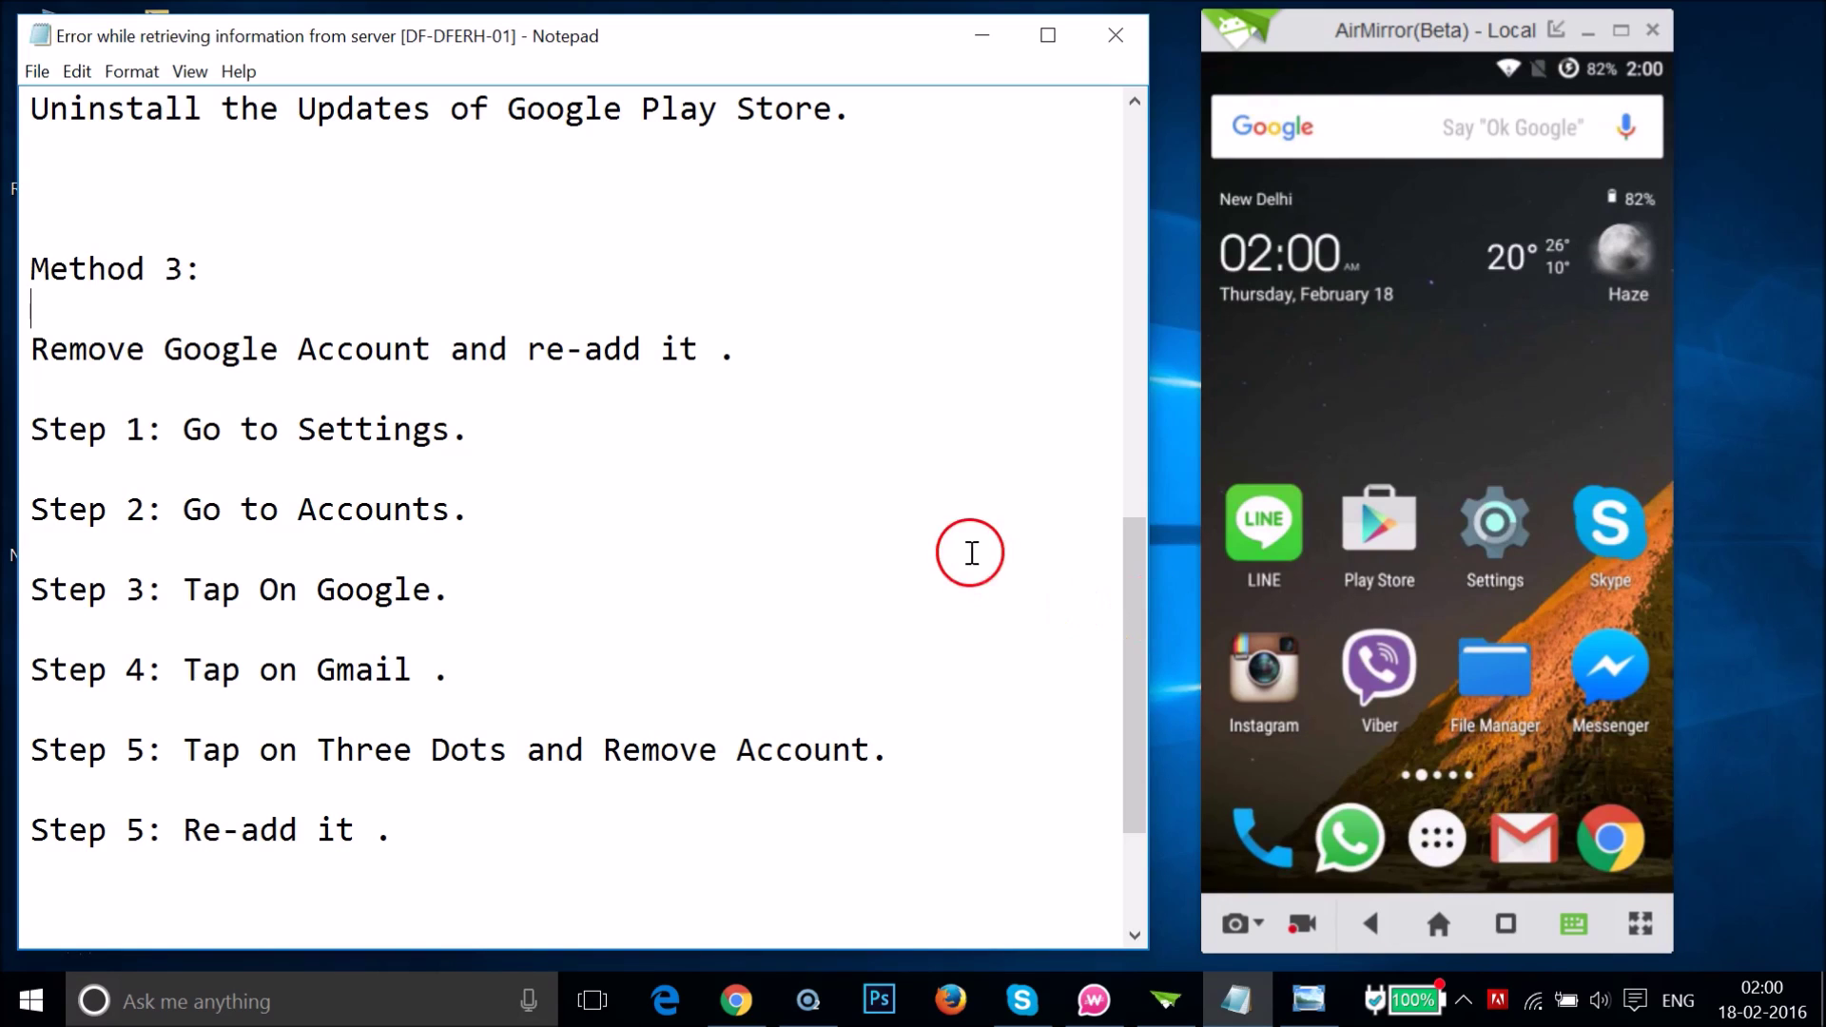
{"action": "key", "text": "Down"}
{"action": "key", "text": "Down"}
{"action": "key", "text": "Down"}
{"action": "key", "text": "Down"}
{"action": "scroll", "coordinate": [504, 440], "scroll_direction": "down", "scroll_amount": 1}
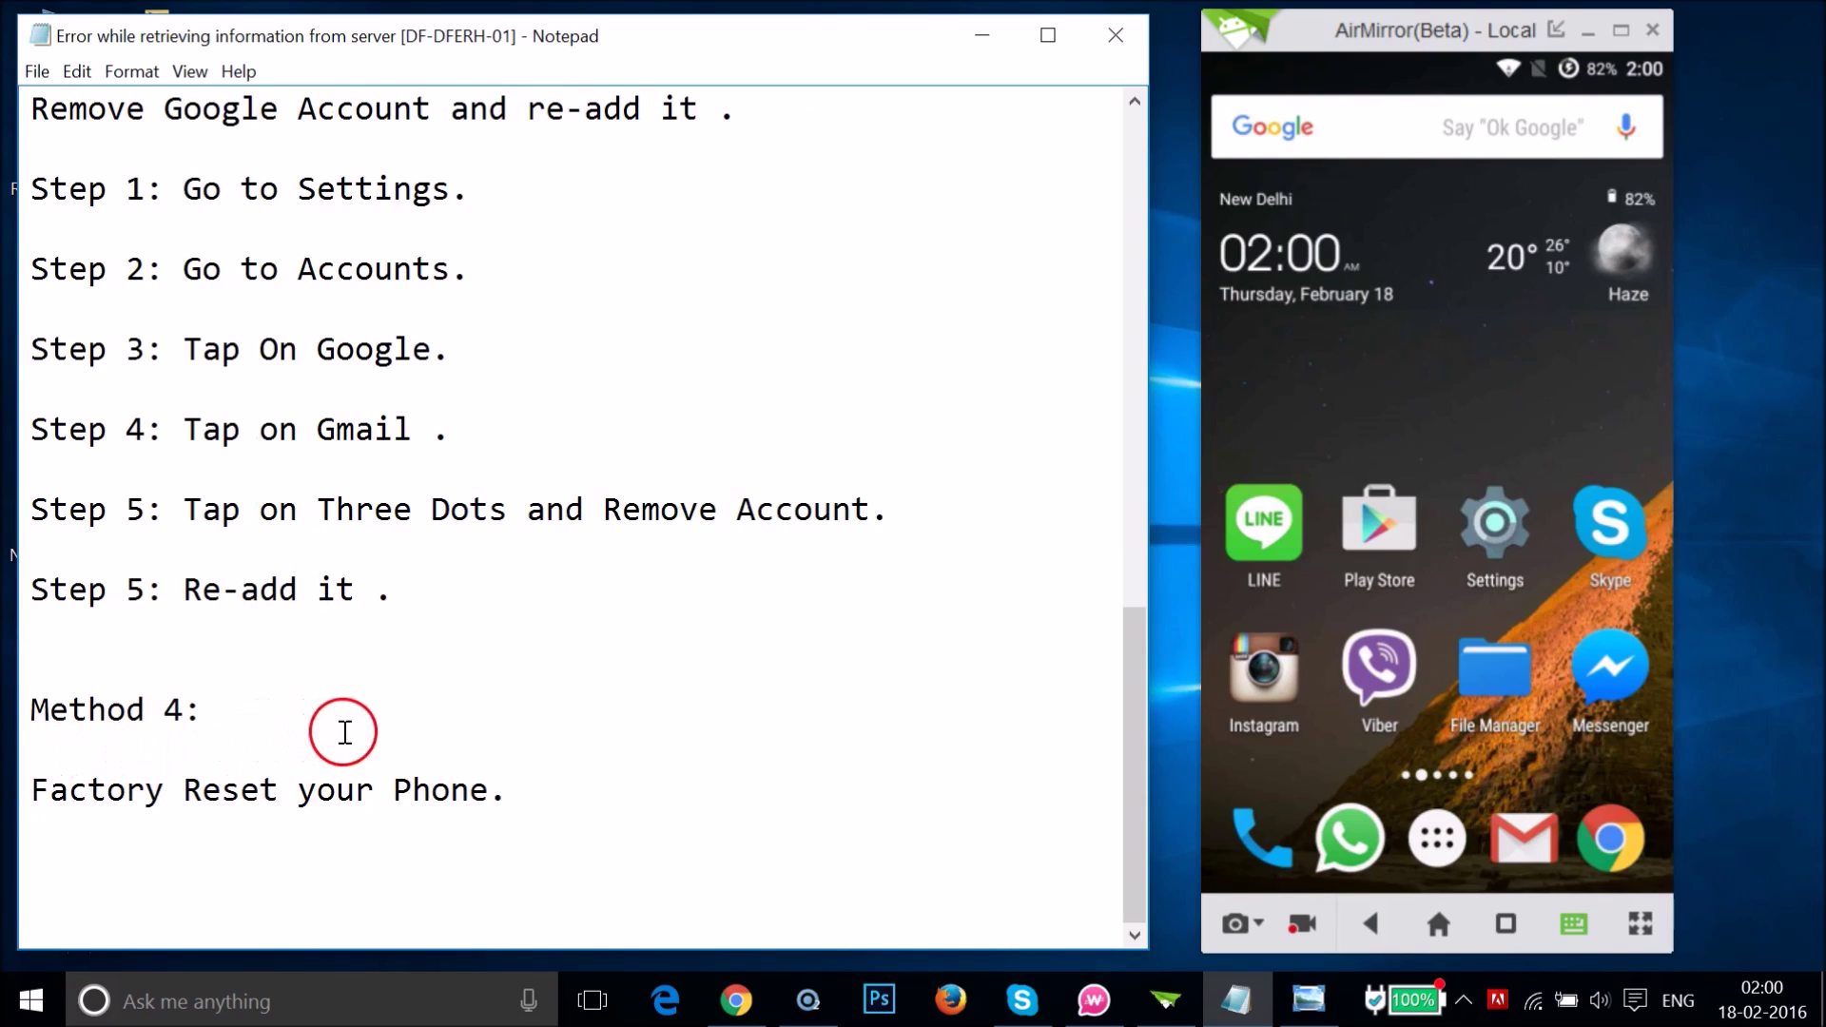
{"action": "scroll", "coordinate": [361, 529], "scroll_direction": "up", "scroll_amount": 15}
{"action": "scroll", "coordinate": [360, 530], "scroll_direction": "down", "scroll_amount": 15}
Step: Open Settings, Backup & reset, then the Factory data reset page
{"action": "left_click", "coordinate": [1480, 540]}
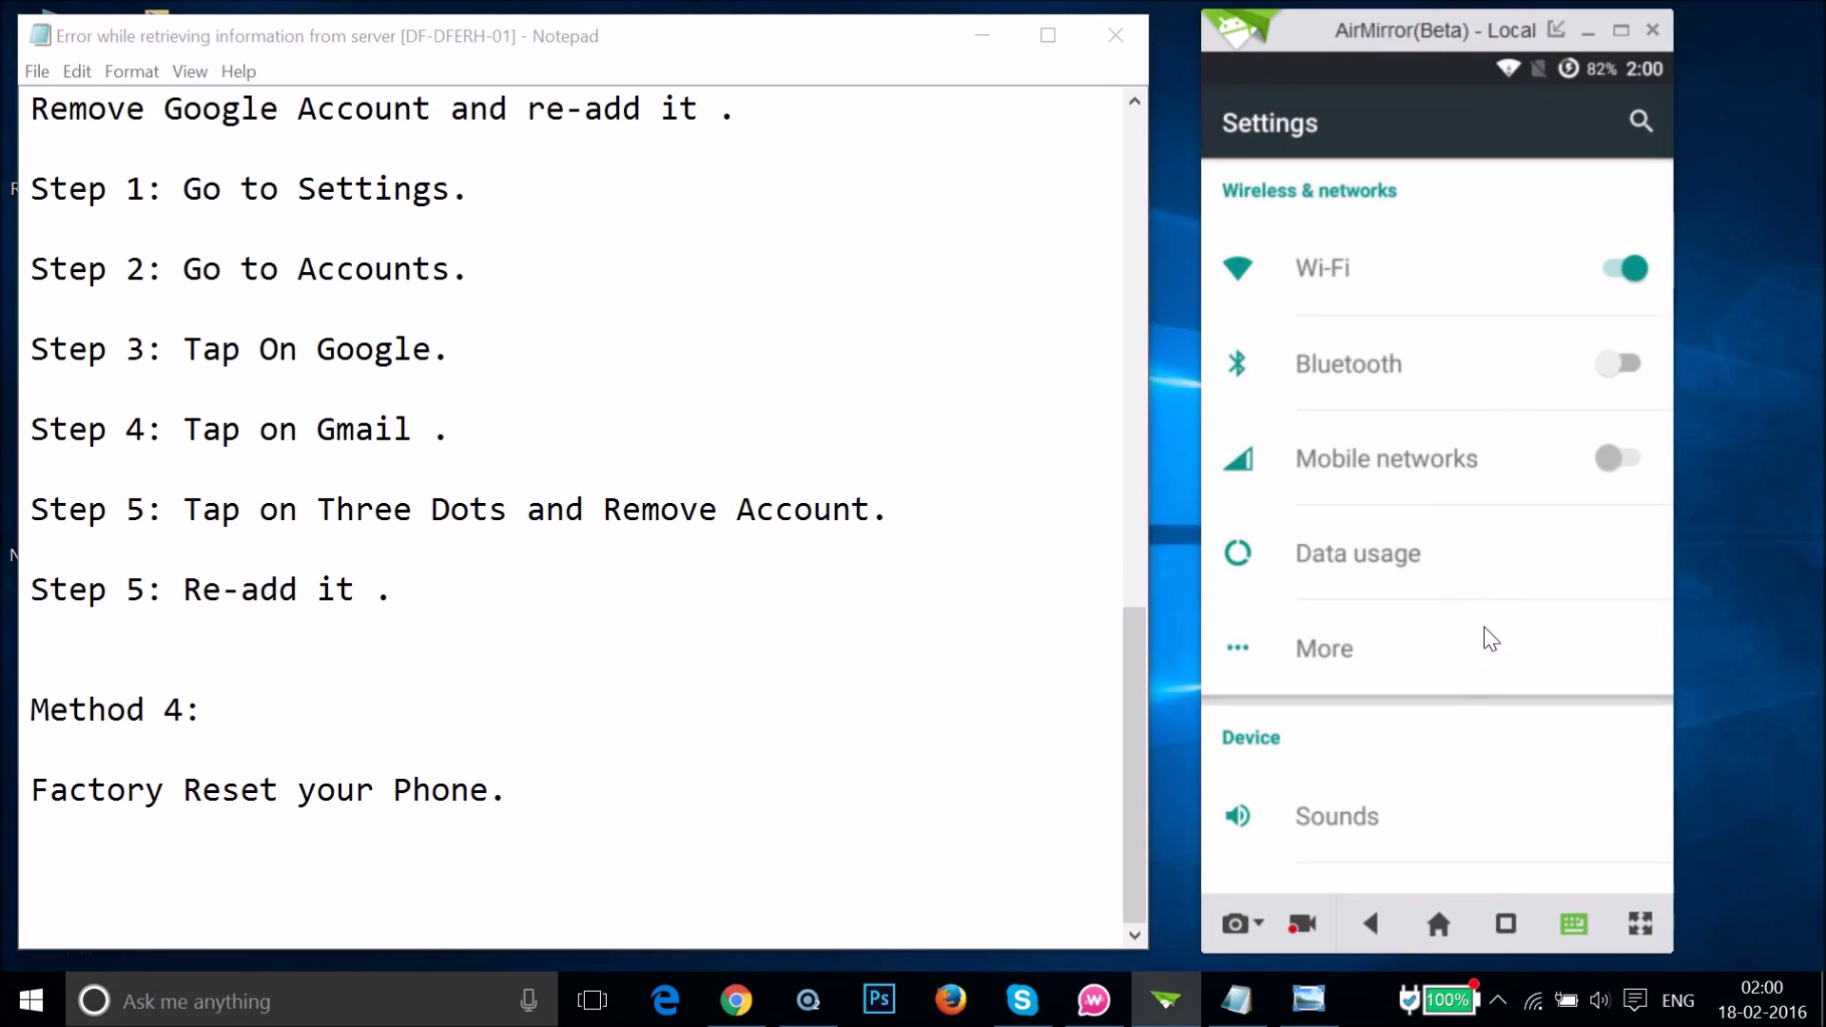
{"action": "scroll", "coordinate": [1490, 638], "scroll_direction": "down", "scroll_amount": 10}
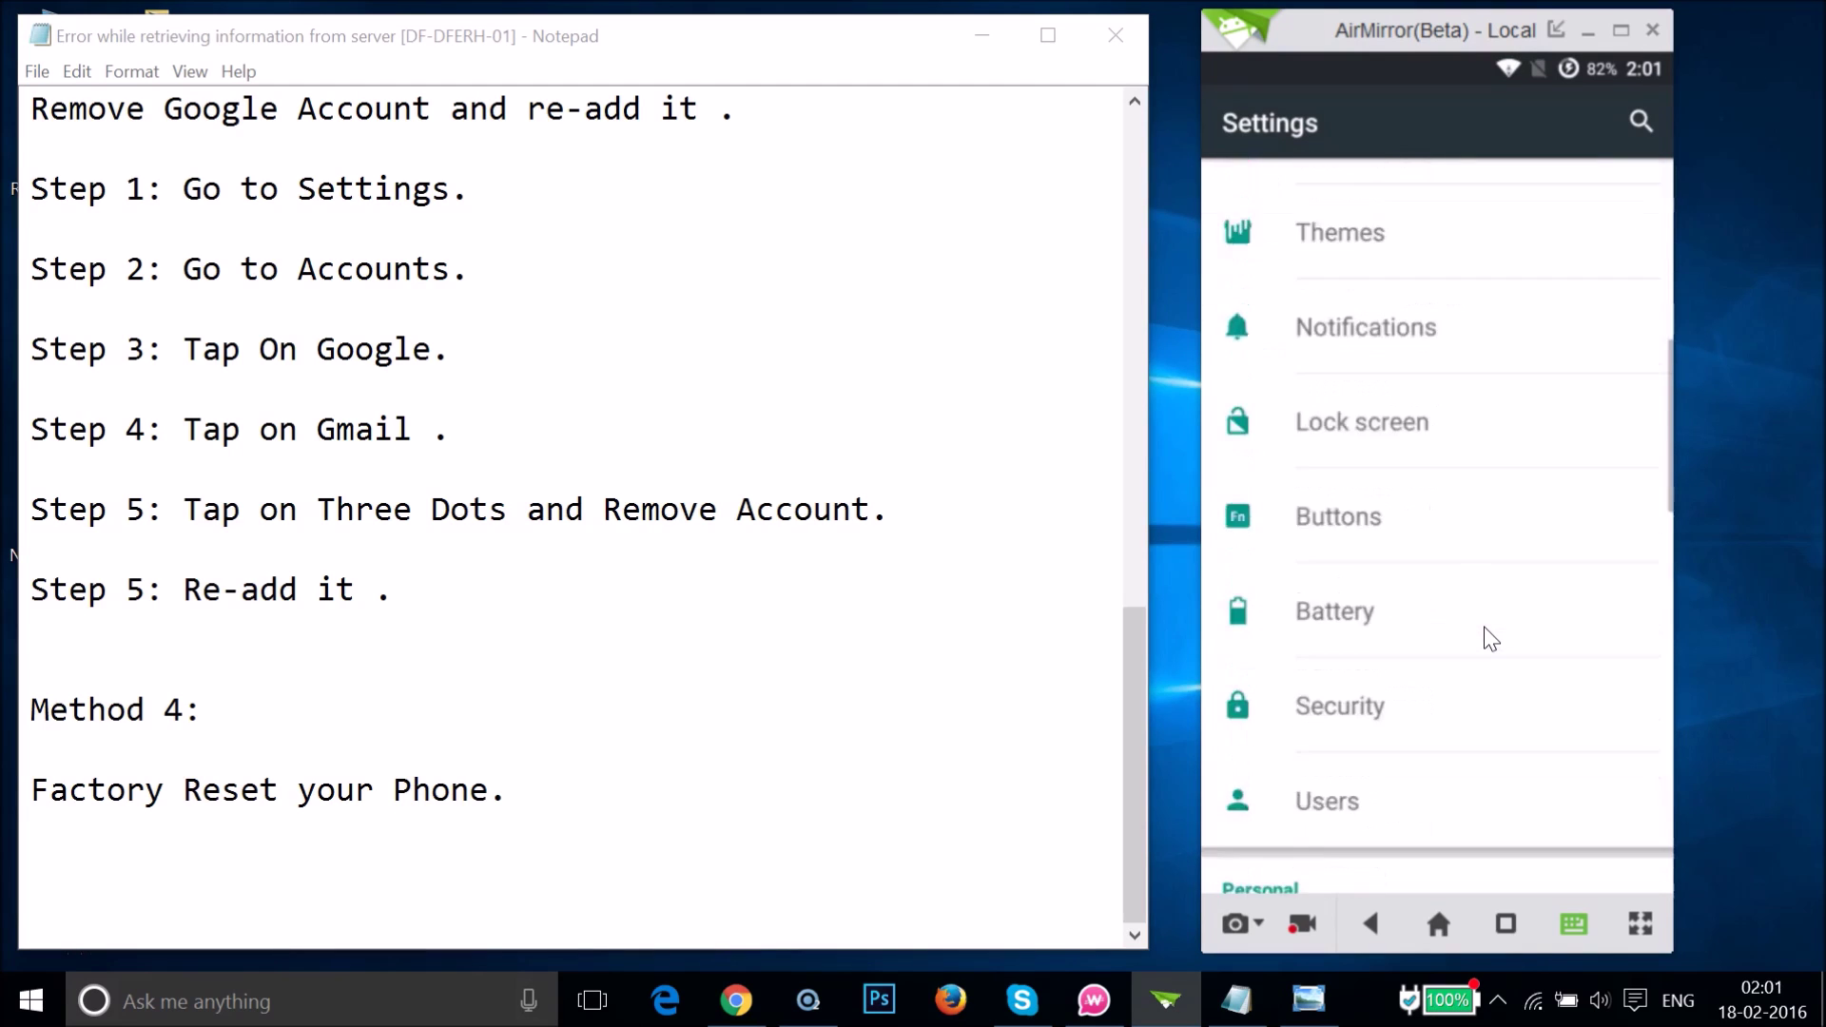
{"action": "scroll", "coordinate": [1490, 638], "scroll_direction": "down", "scroll_amount": 6}
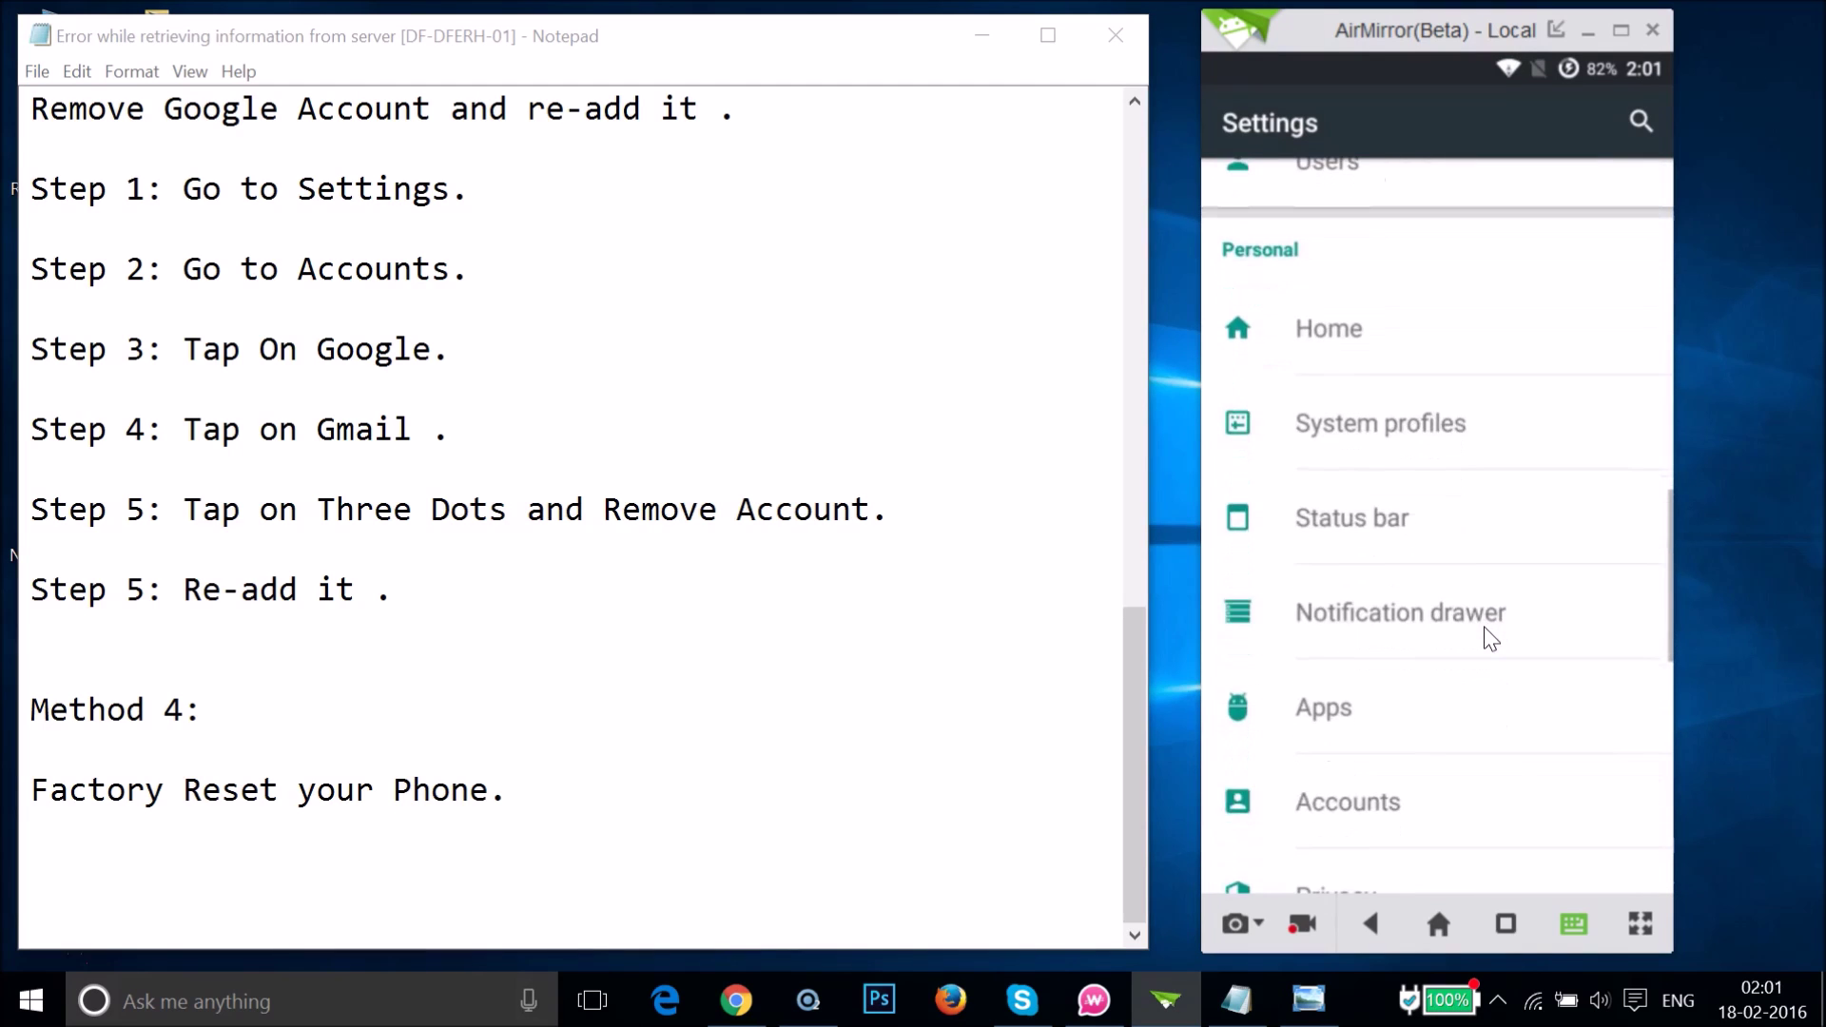
{"action": "scroll", "coordinate": [1490, 638], "scroll_direction": "down", "scroll_amount": 8}
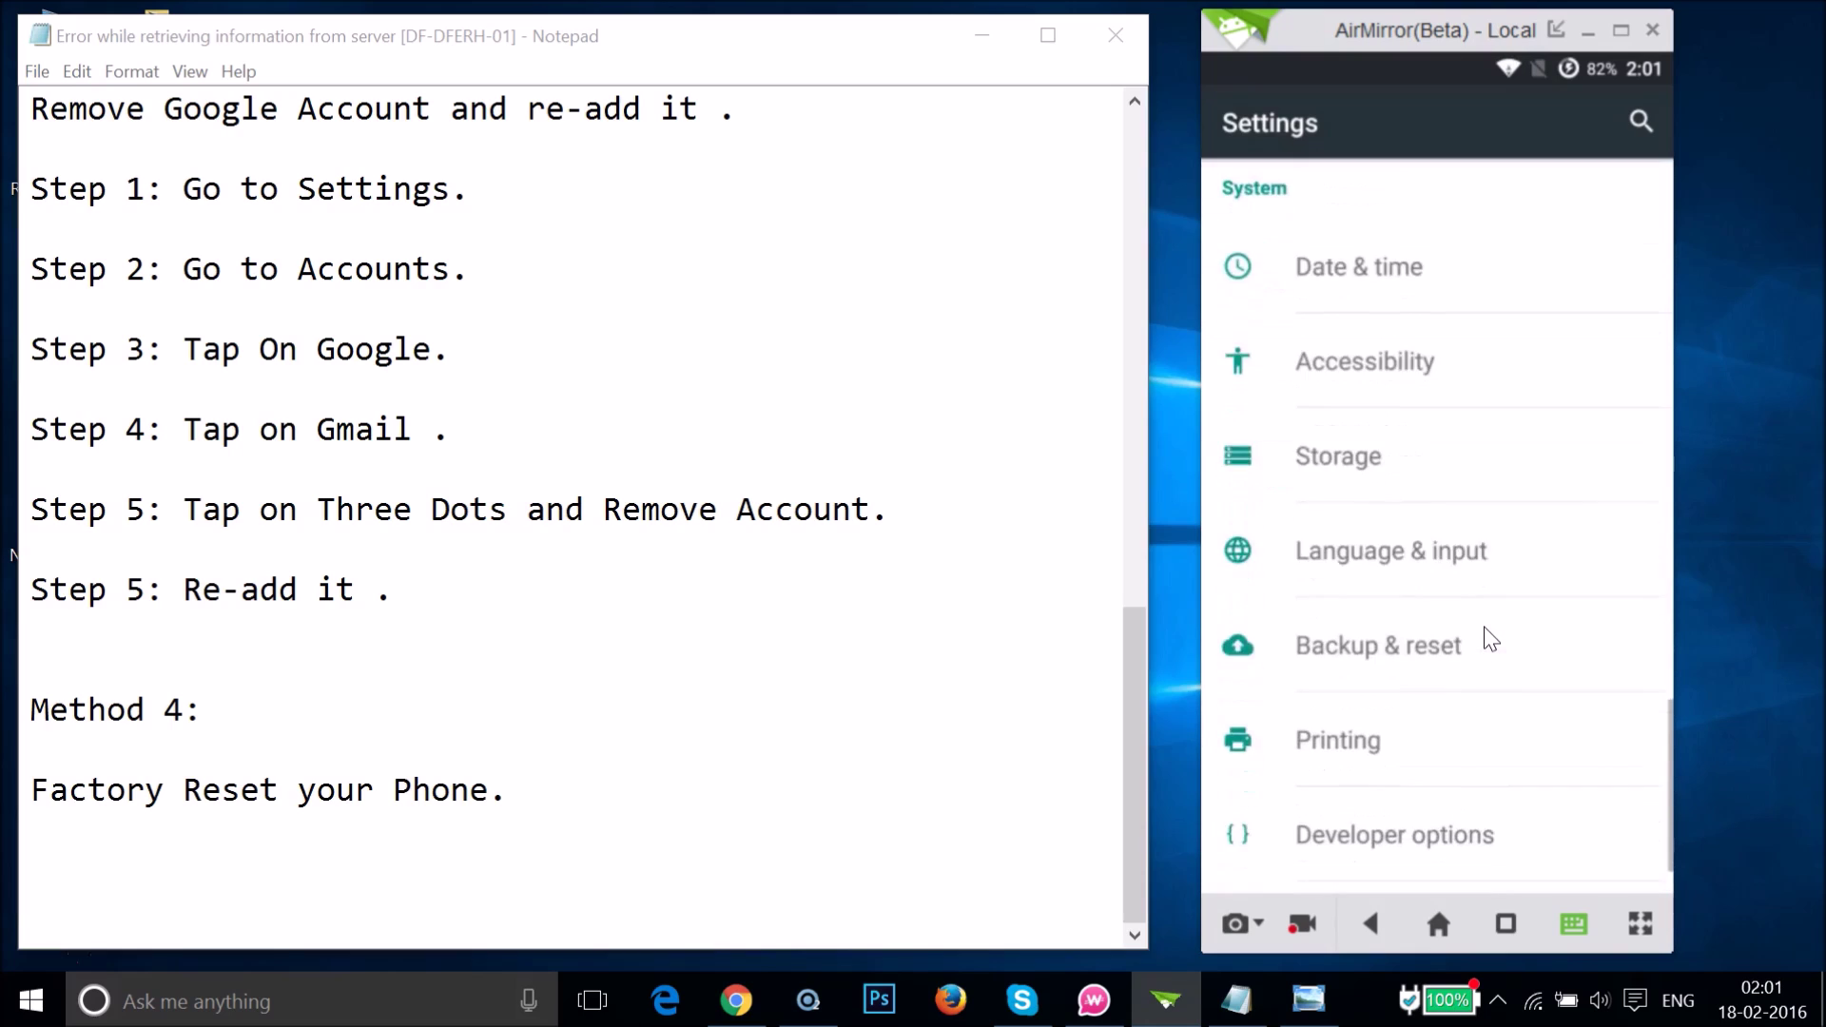
{"action": "scroll", "coordinate": [1490, 638], "scroll_direction": "down", "scroll_amount": 2}
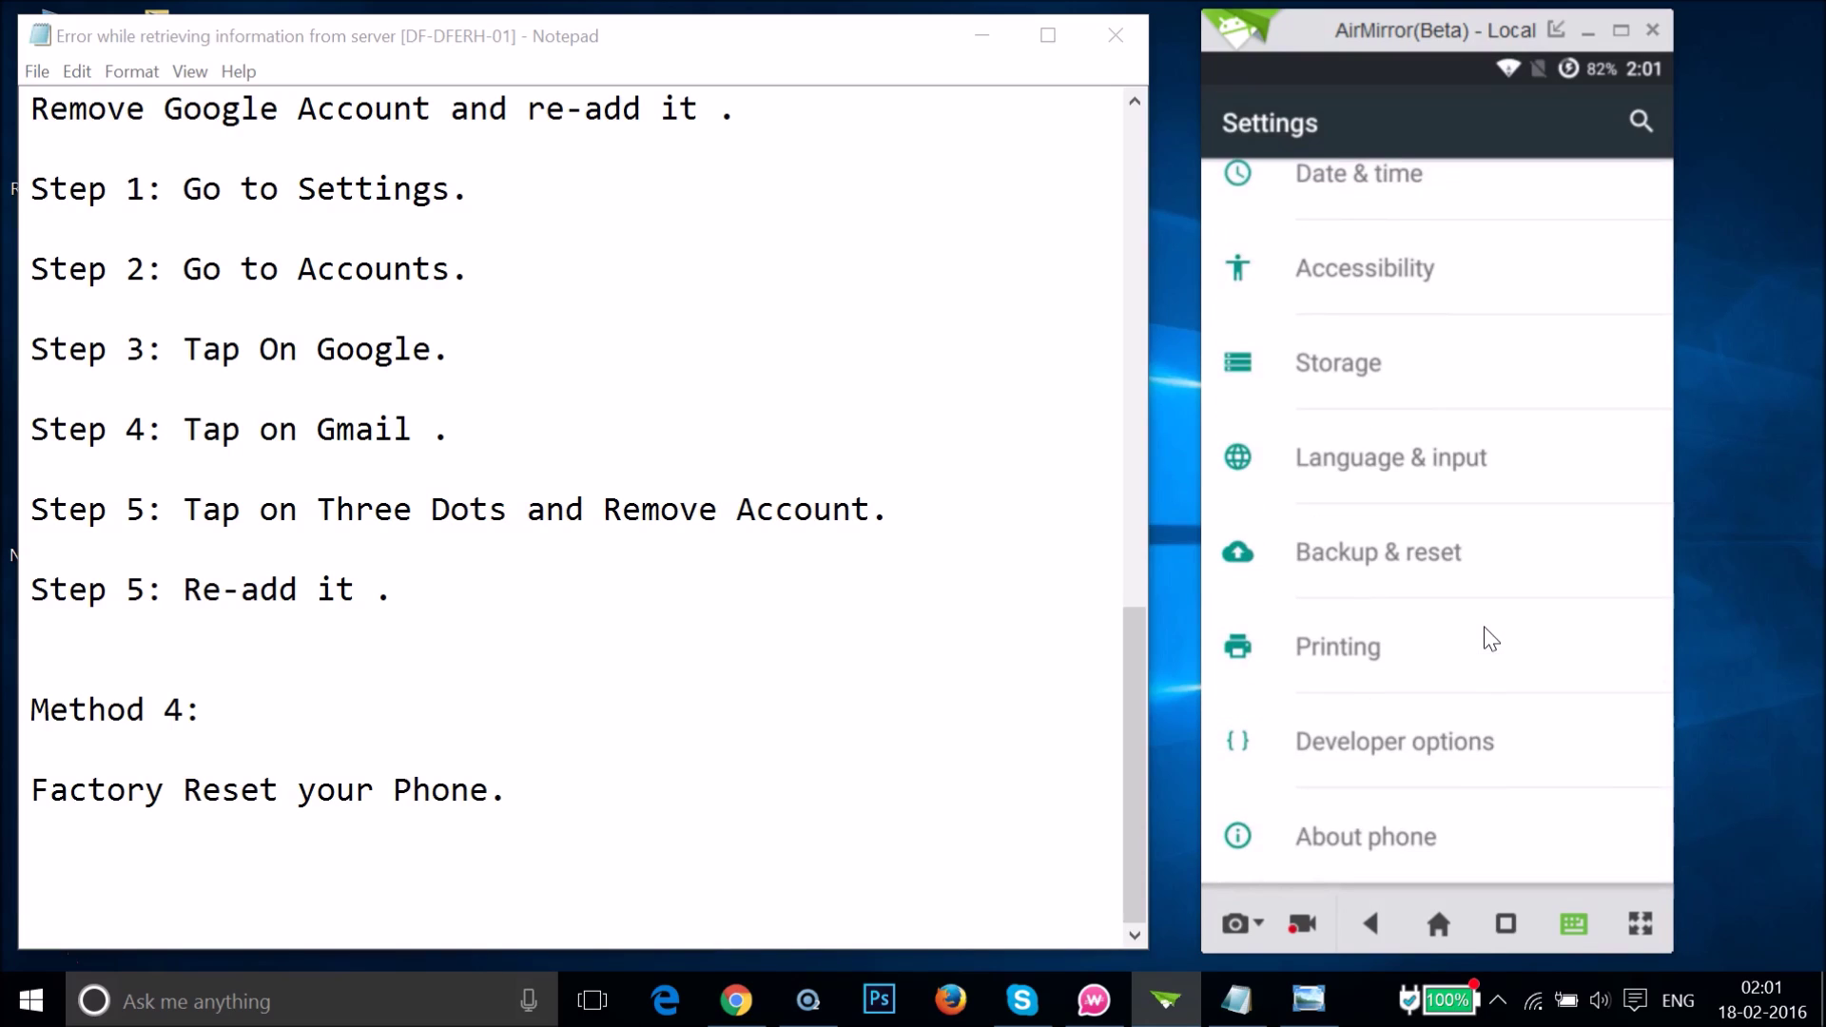
{"action": "left_click", "coordinate": [1447, 567]}
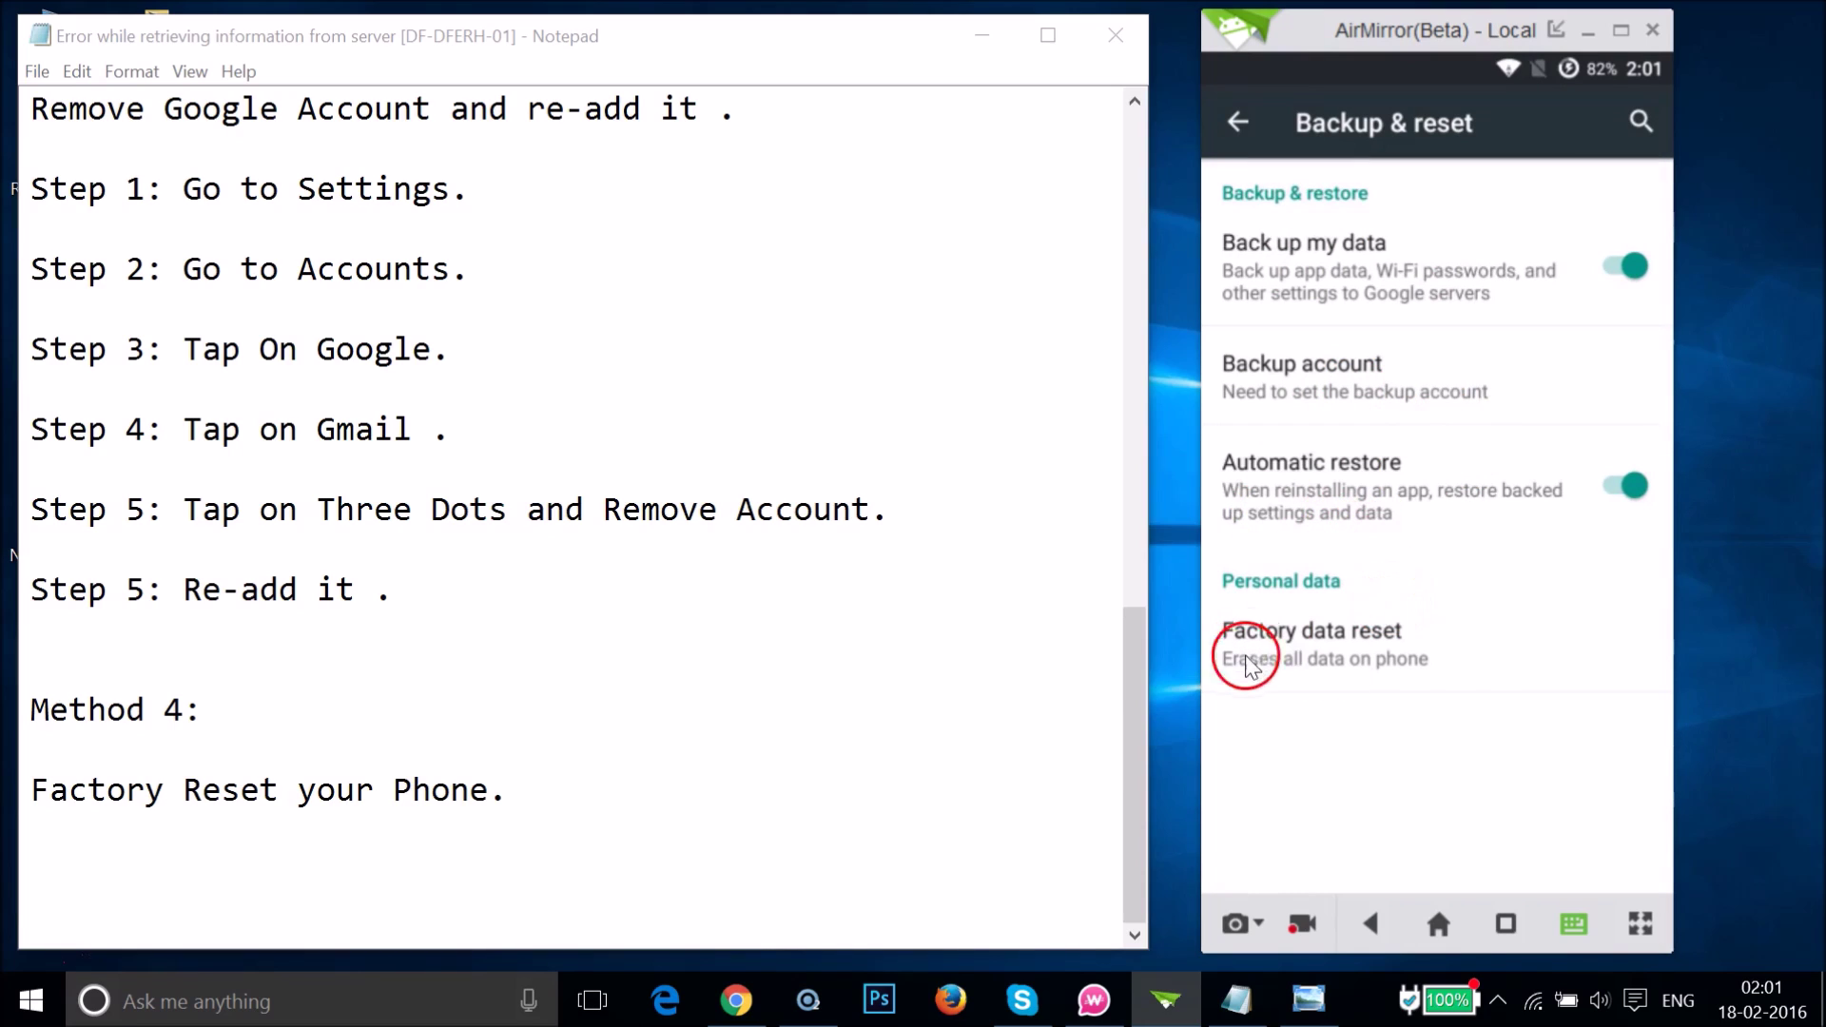
{"action": "left_click", "coordinate": [1318, 654]}
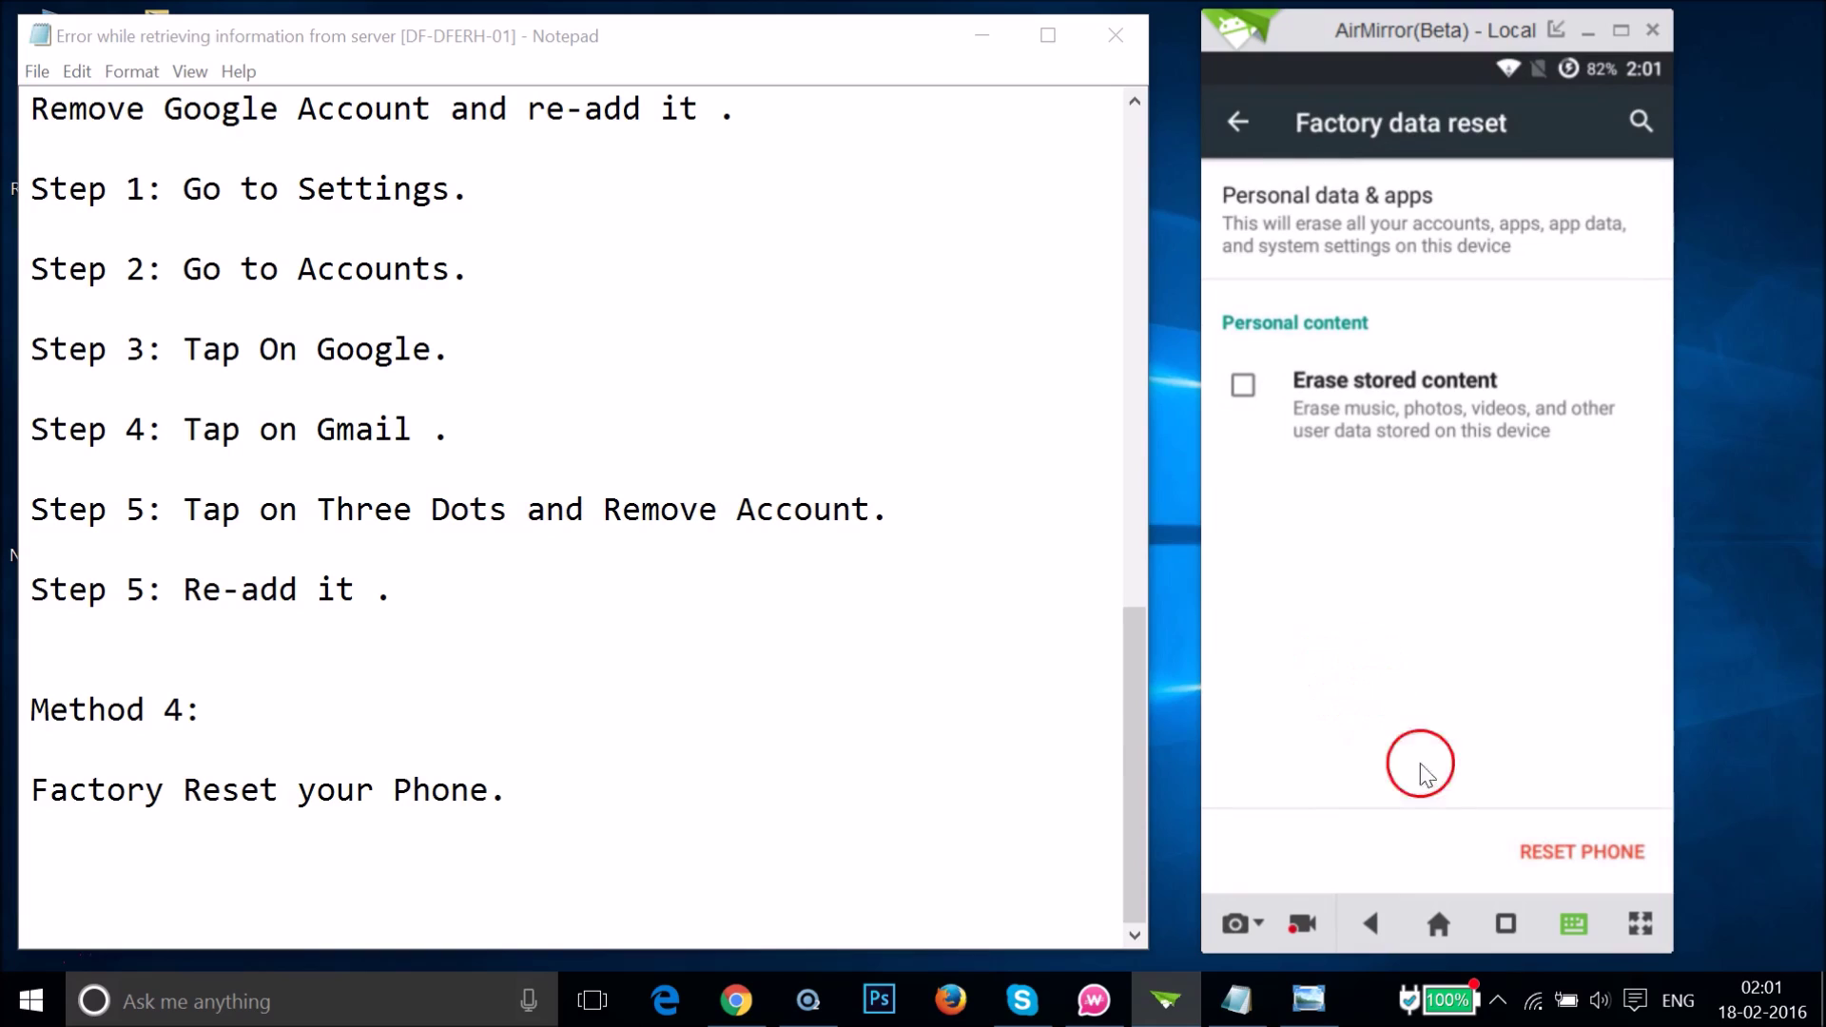